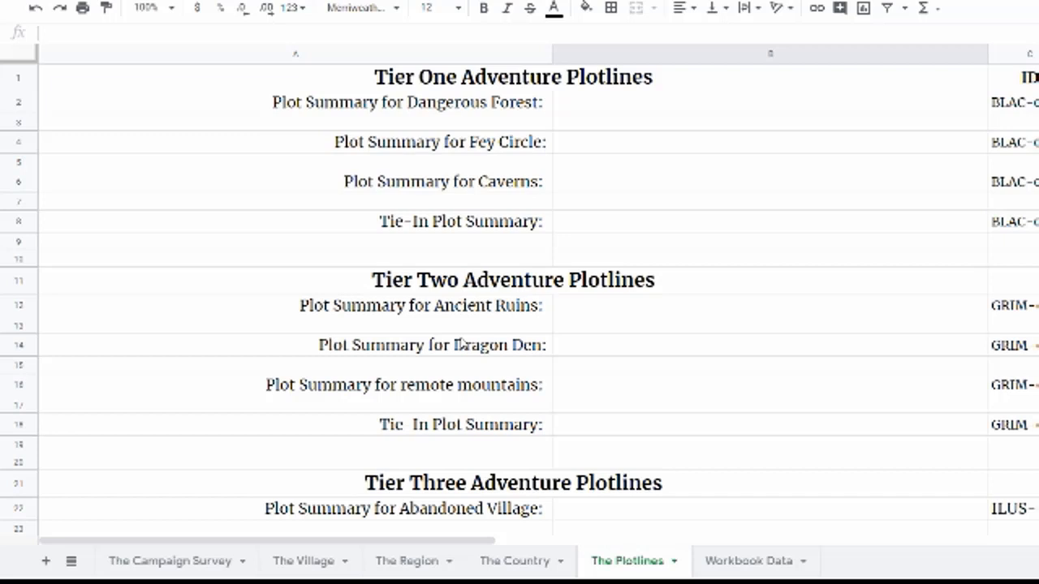
Step: Inspect the Plotlines sheet's summary cells and the ID column formulas
{"action": "left_click", "coordinate": [591, 113]}
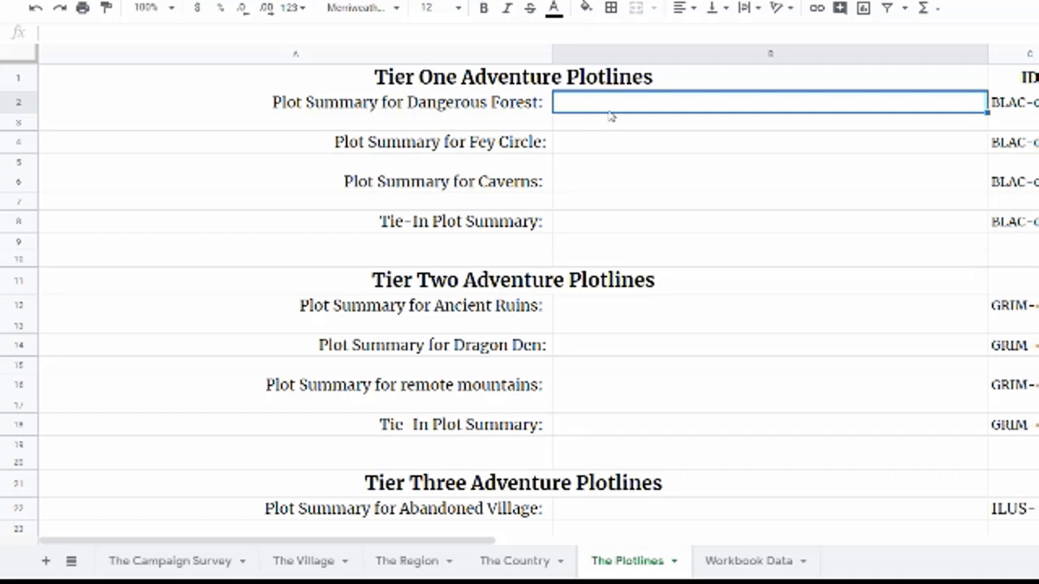
{"action": "left_click", "coordinate": [1010, 53]}
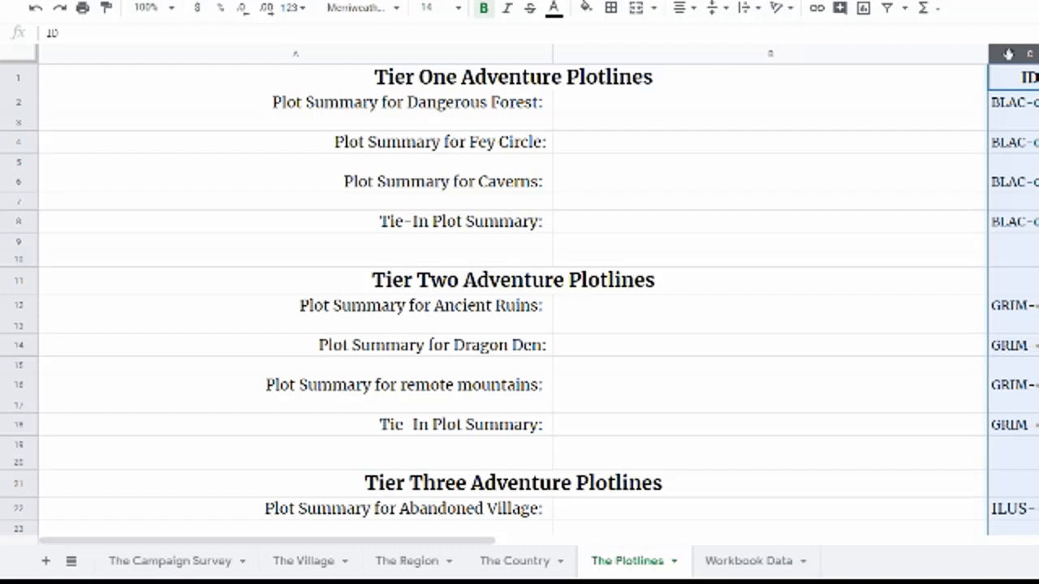
{"action": "scroll", "coordinate": [906, 509], "scroll_direction": "down", "scroll_amount": 3}
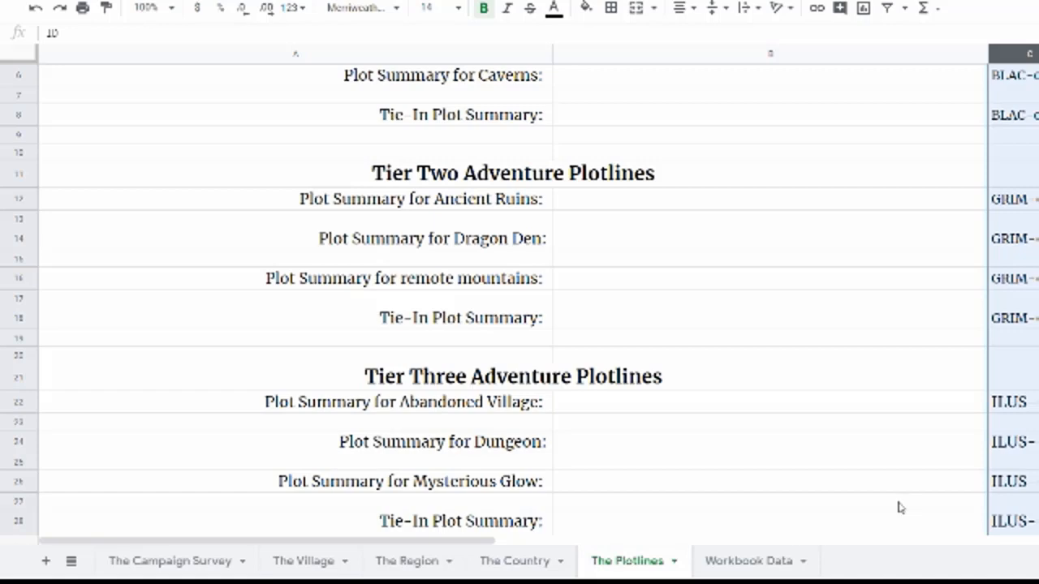
{"action": "scroll", "coordinate": [853, 471], "scroll_direction": "down", "scroll_amount": 3}
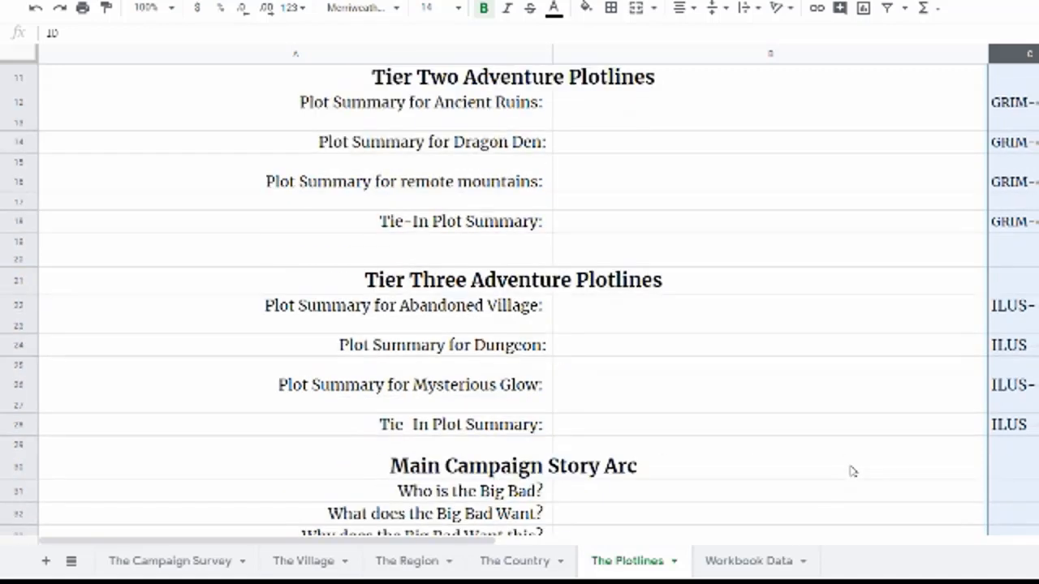
{"action": "scroll", "coordinate": [796, 481], "scroll_direction": "up", "scroll_amount": 5}
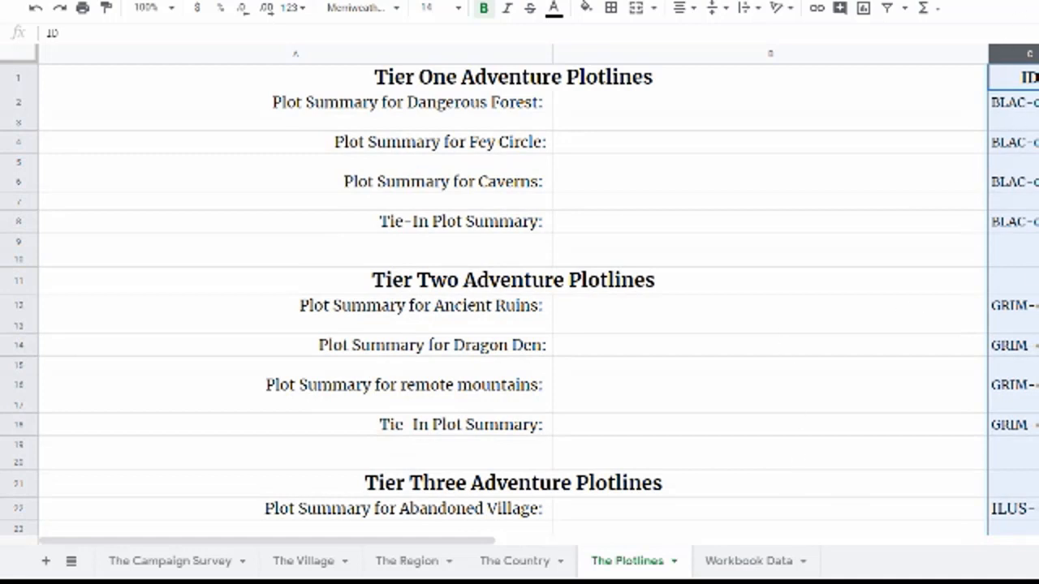
{"action": "left_click", "coordinate": [1005, 114]}
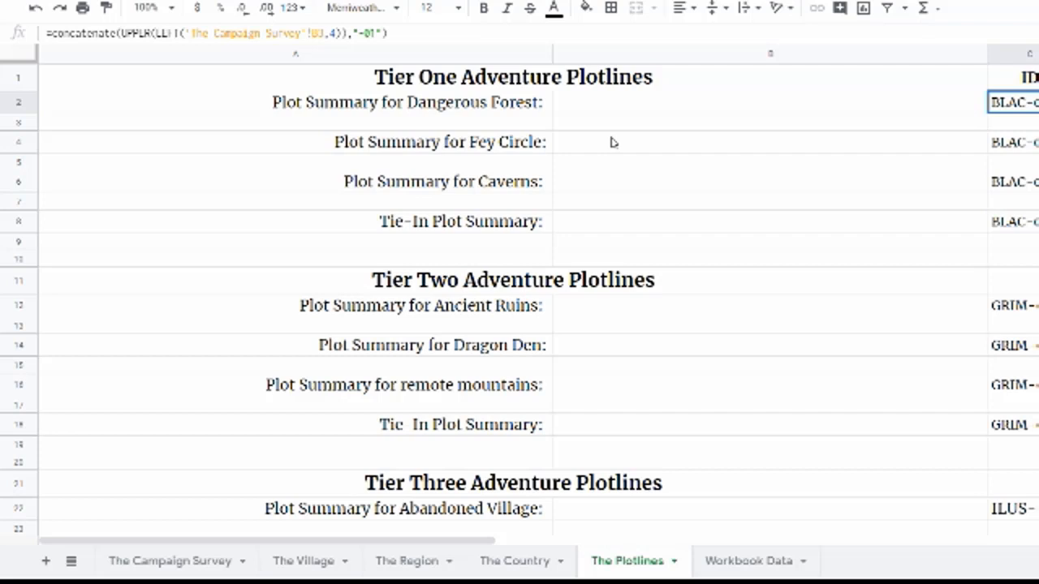
{"action": "left_click", "coordinate": [606, 112]}
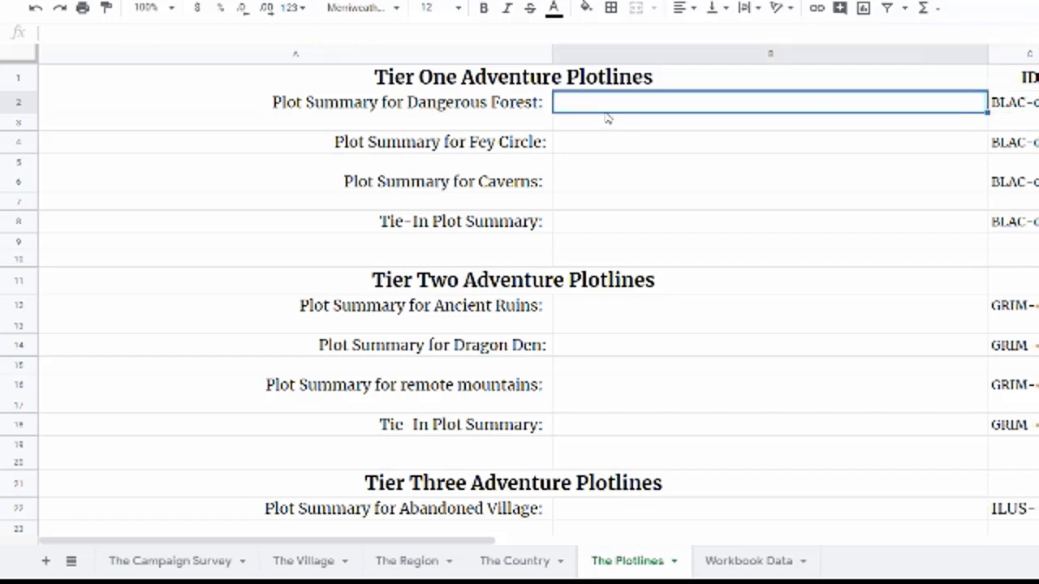
{"action": "left_click", "coordinate": [319, 111]}
Step: Review the adventure hooks on The Village sheet, then return to The Plotlines sheet
{"action": "left_click", "coordinate": [302, 564]}
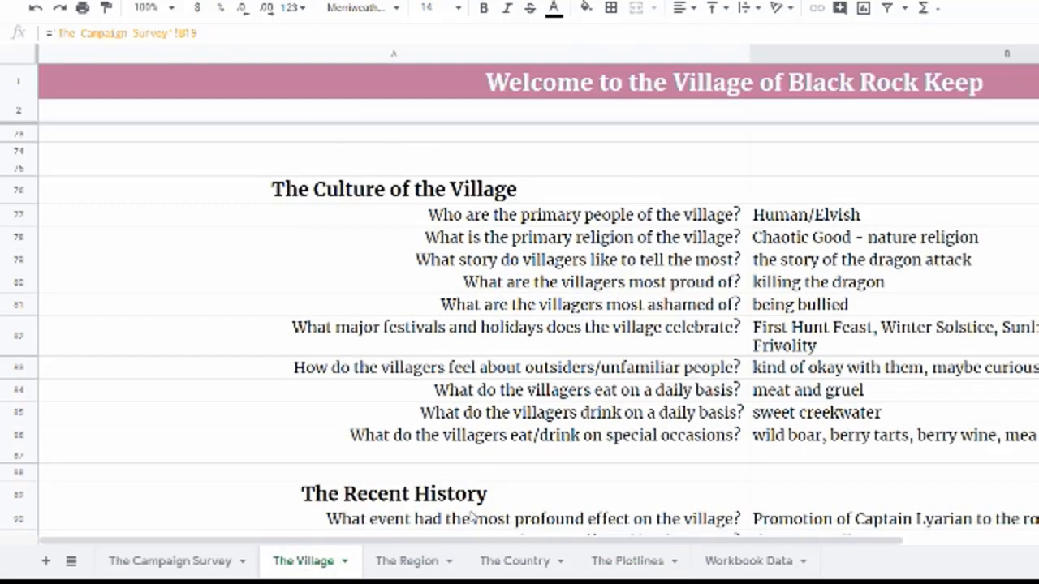
{"action": "scroll", "coordinate": [513, 371], "scroll_direction": "down", "scroll_amount": 9}
{"action": "scroll", "coordinate": [513, 371], "scroll_direction": "up", "scroll_amount": 1}
{"action": "scroll", "coordinate": [512, 371], "scroll_direction": "up", "scroll_amount": 3}
{"action": "left_click", "coordinate": [869, 228]}
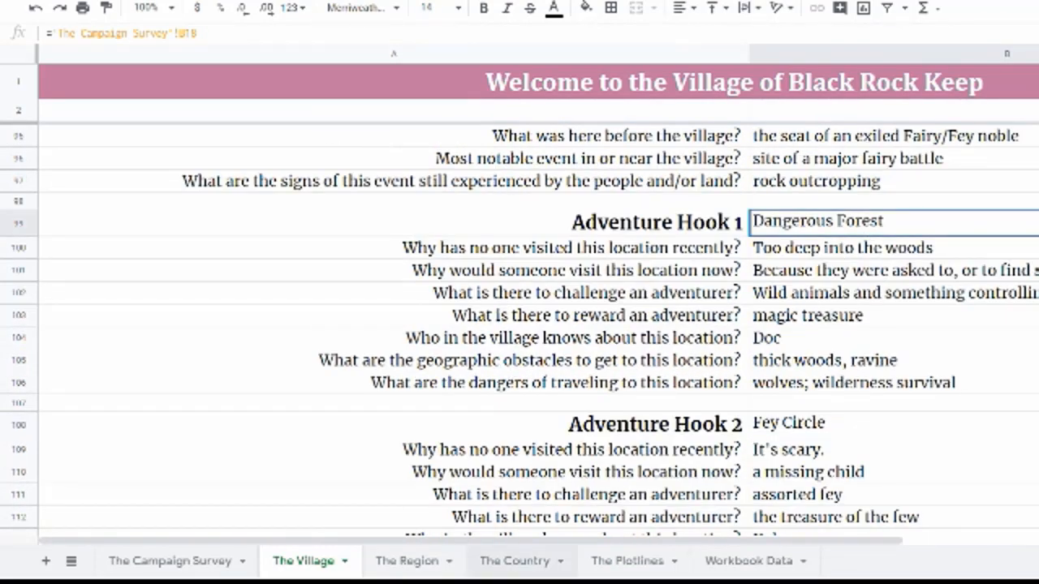
{"action": "left_click", "coordinate": [625, 562]}
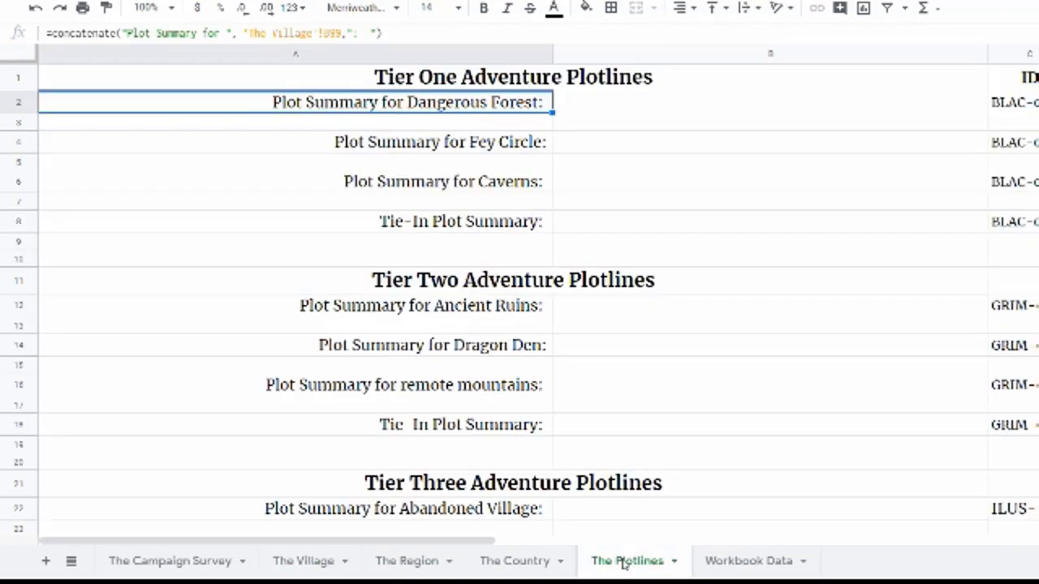
Step: Enter the Dangerous Forest plot summary: "A malevolent individual is controlling the wolves to attack the village of Black Rock Keep."
{"action": "left_click", "coordinate": [579, 102]}
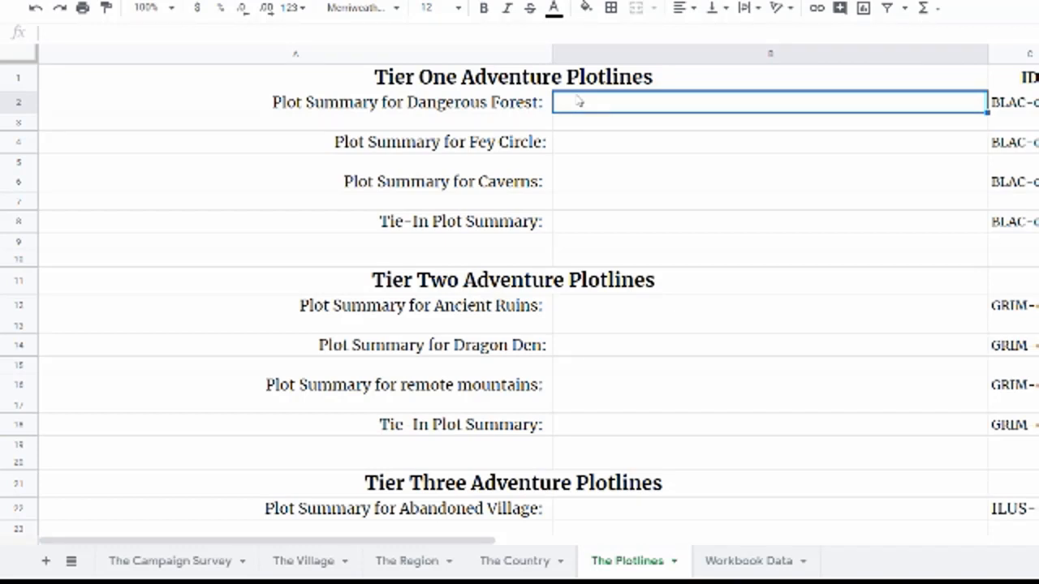
{"action": "type", "text": "A"}
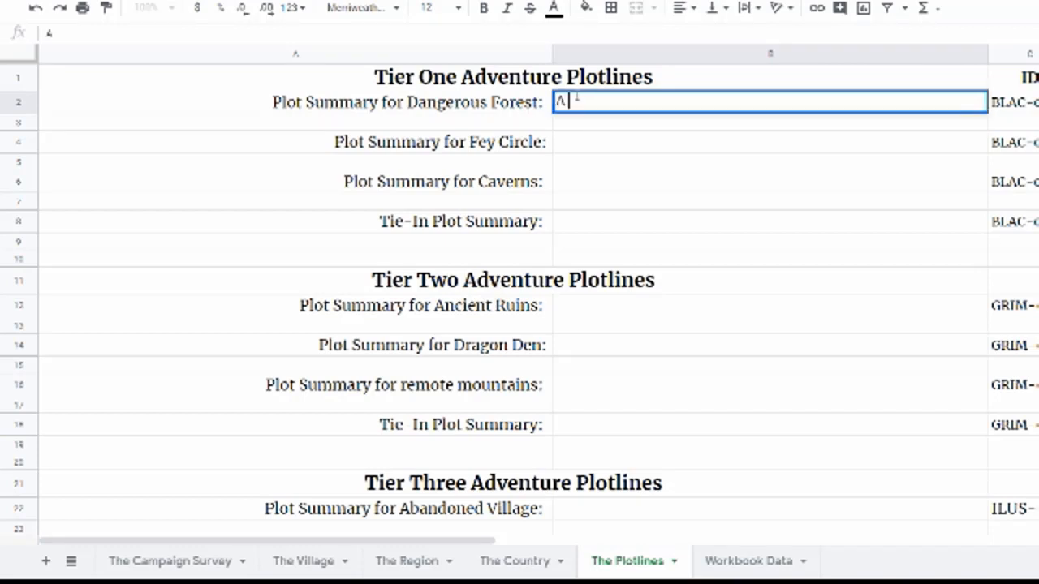
{"action": "type", "text": " malevolent individual is controlling the wolves to attack the village of Black R"}
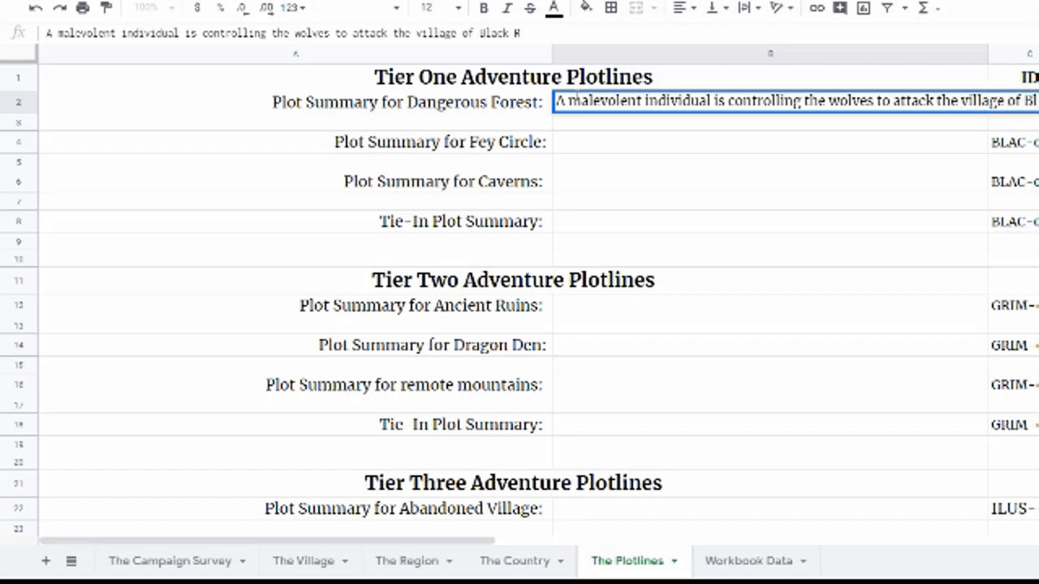
{"action": "type", "text": "ock Keep."}
{"action": "key", "text": "Return"}
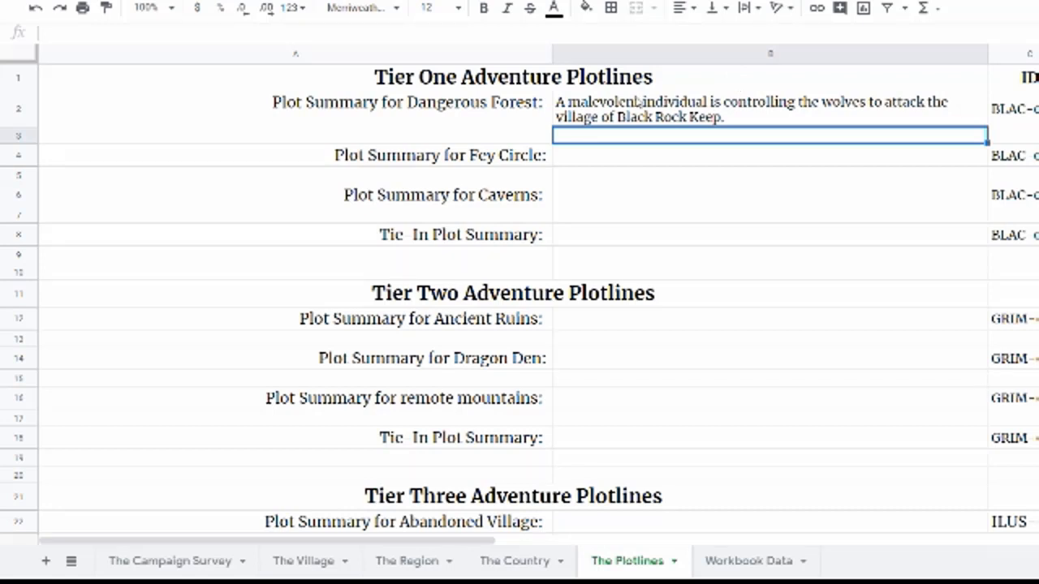
Step: Enter the Fey Circle plot summary: "The fey of the forest have kidnapped a child of the village."
{"action": "left_click", "coordinate": [563, 160]}
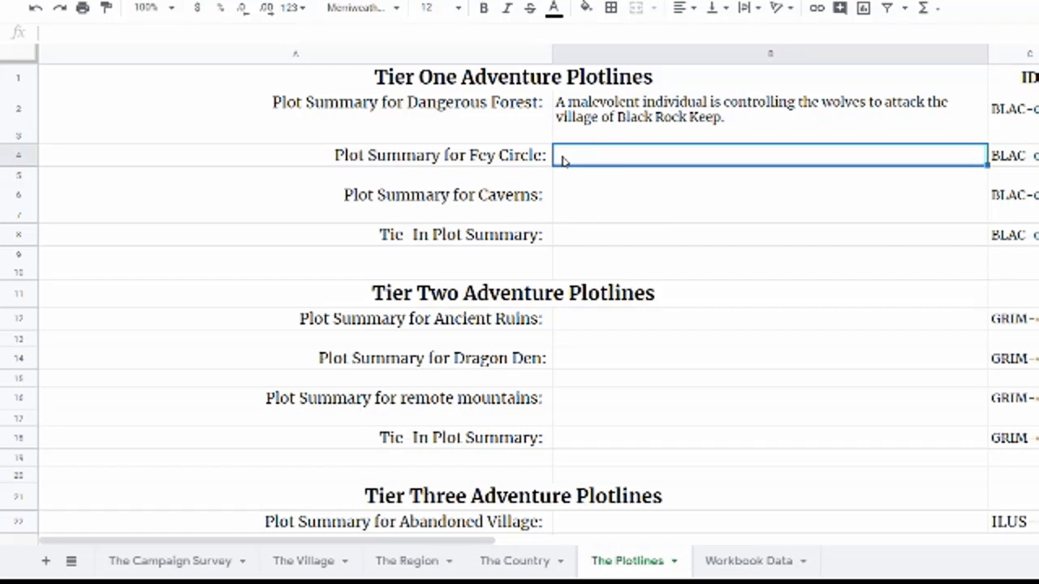
{"action": "type", "text": "The"}
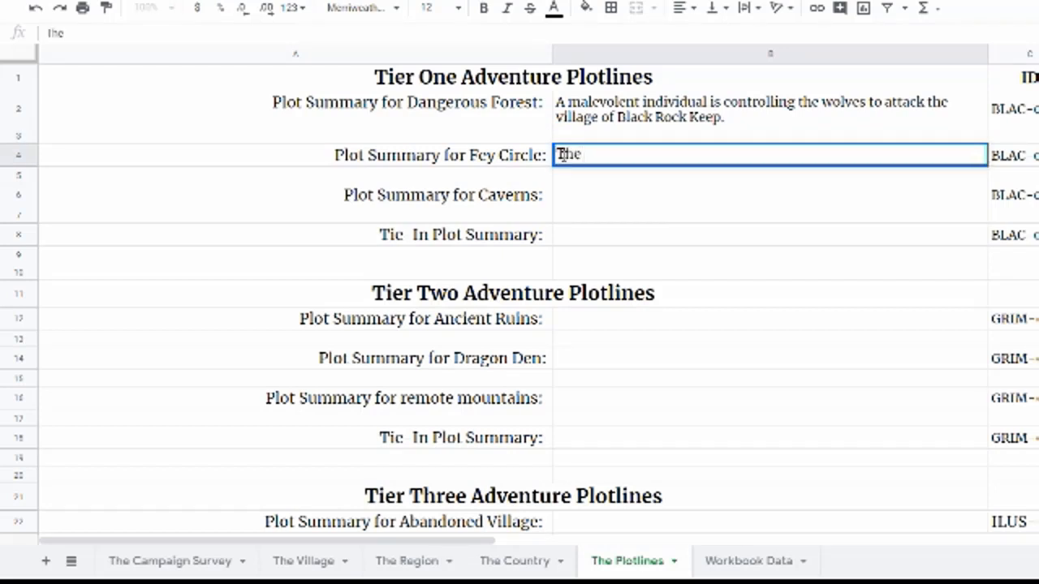
{"action": "type", "text": " fey of the forest h"}
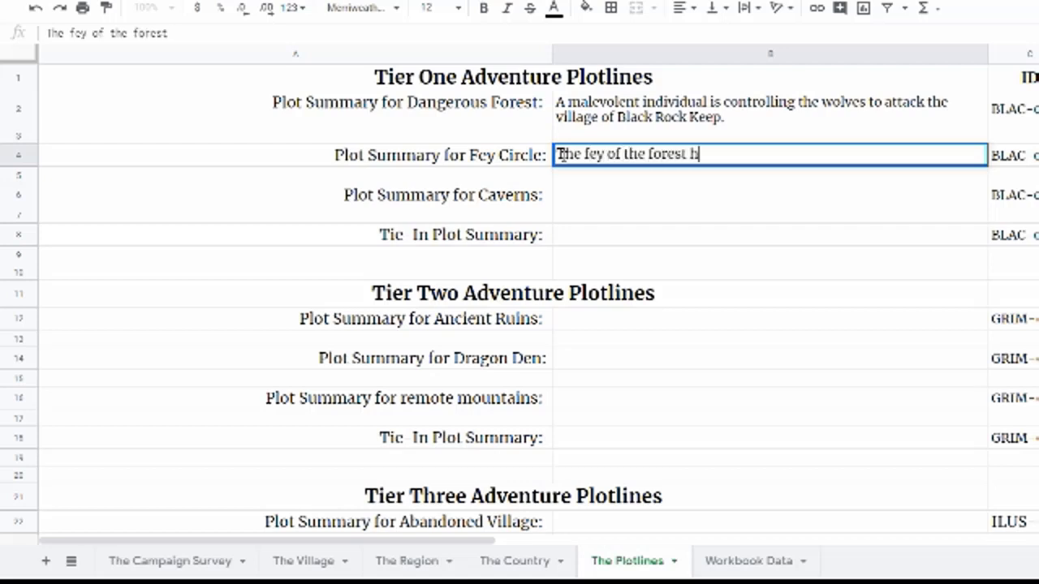
{"action": "type", "text": "ave kidnap"}
{"action": "key", "text": "BackSpace"}
{"action": "type", "text": "pped a child"}
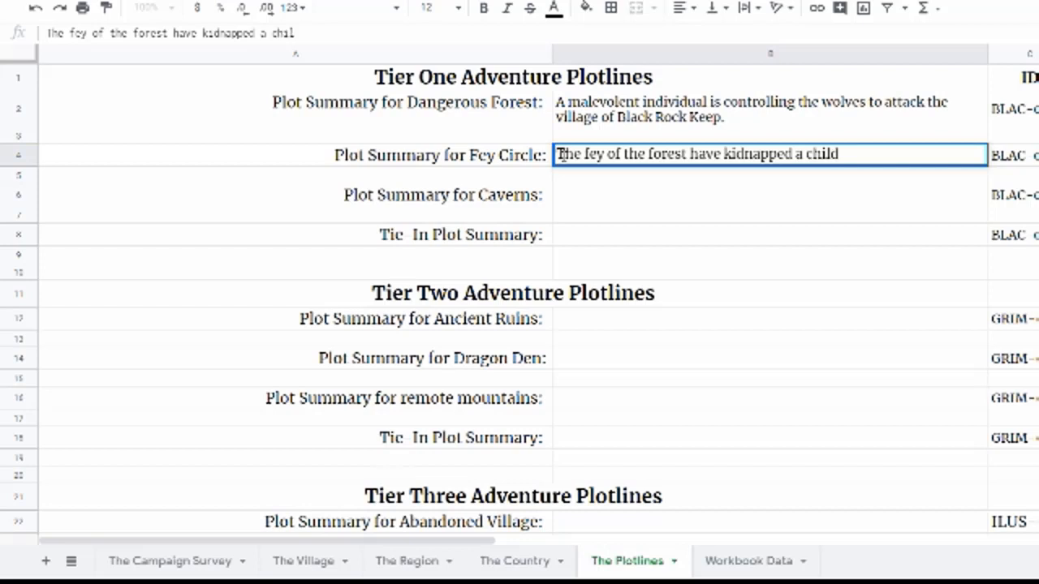
{"action": "type", "text": " of the village."}
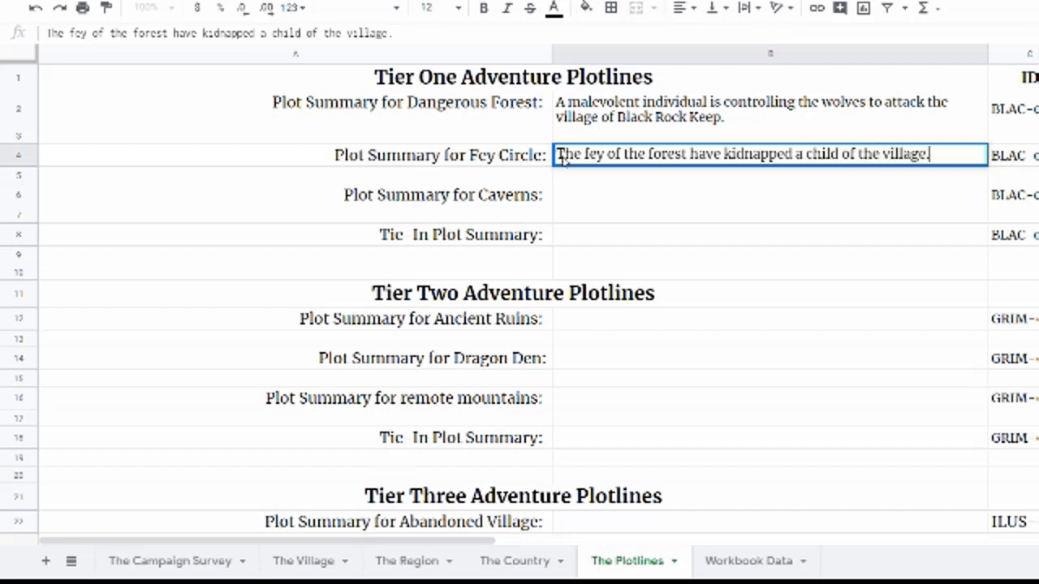
{"action": "key", "text": "Return"}
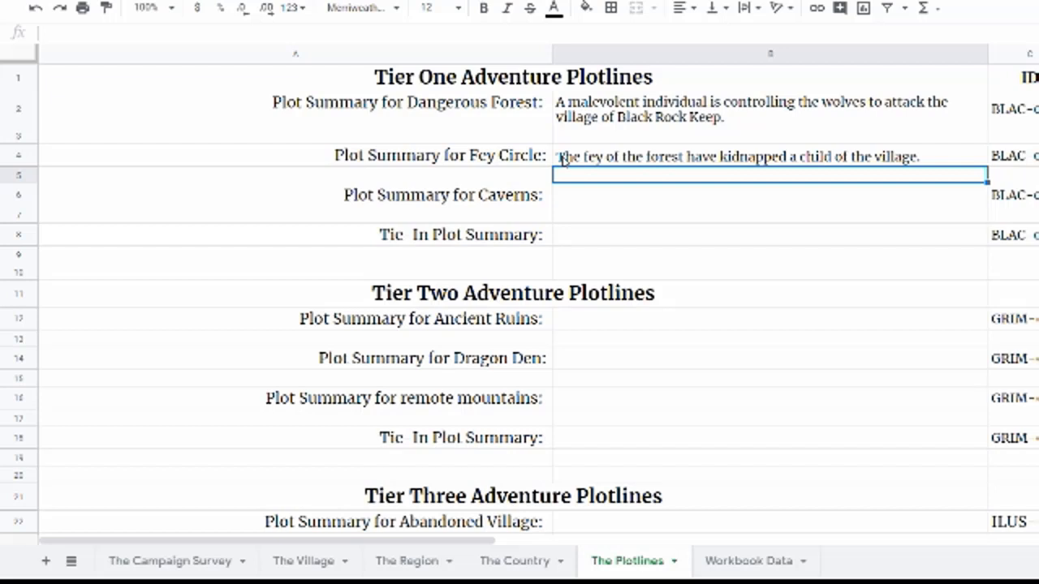
Step: Add the note "* child is a changeling" in the row beneath the Fey Circle summary
{"action": "left_click", "coordinate": [576, 202]}
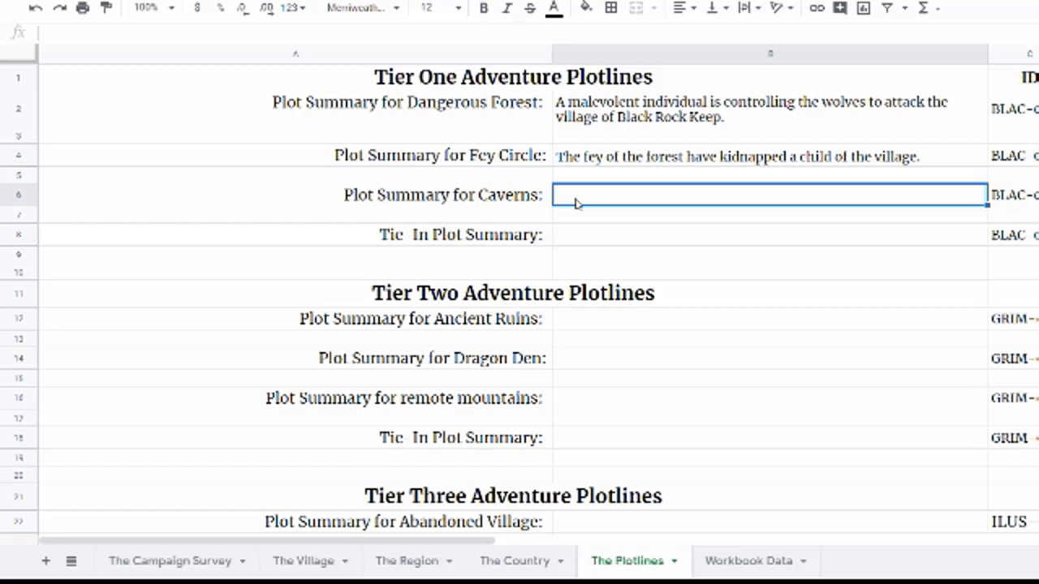
{"action": "left_click", "coordinate": [572, 181]}
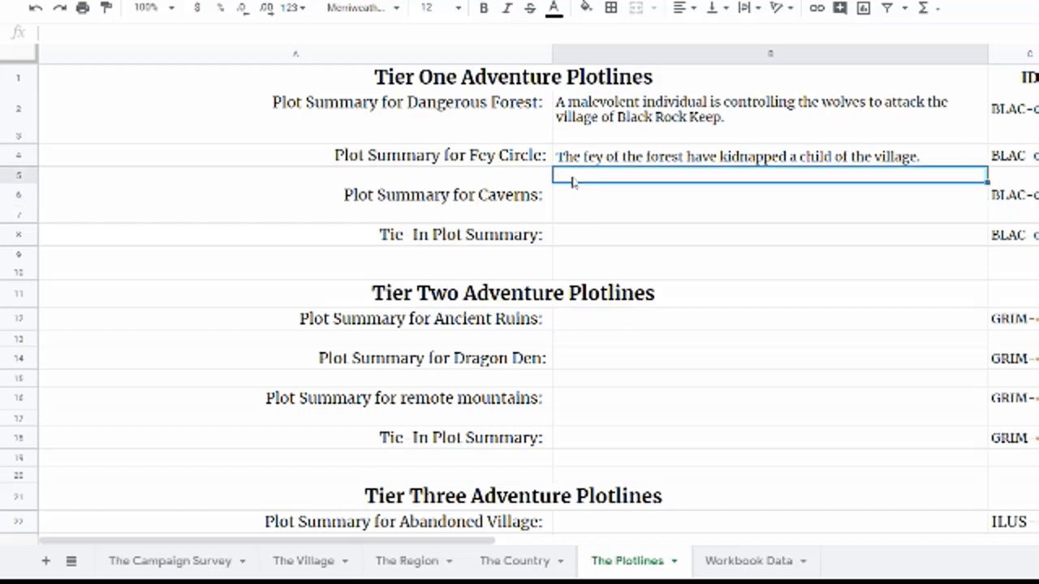
{"action": "type", "text": "* child is cha"}
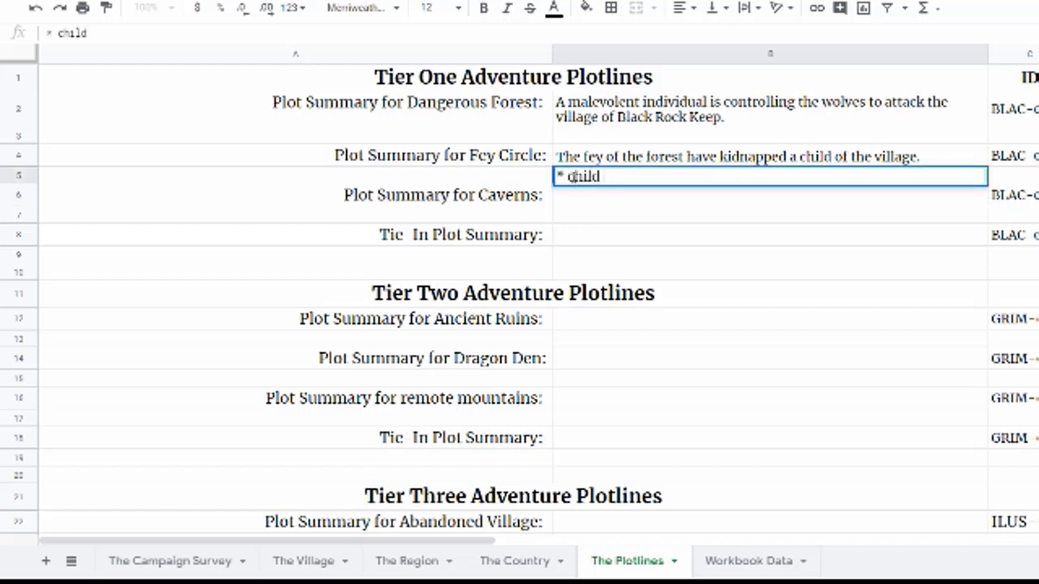
{"action": "key", "text": "BackSpace"}
{"action": "key", "text": "BackSpace"}
{"action": "key", "text": "BackSpace"}
{"action": "type", "text": "a"}
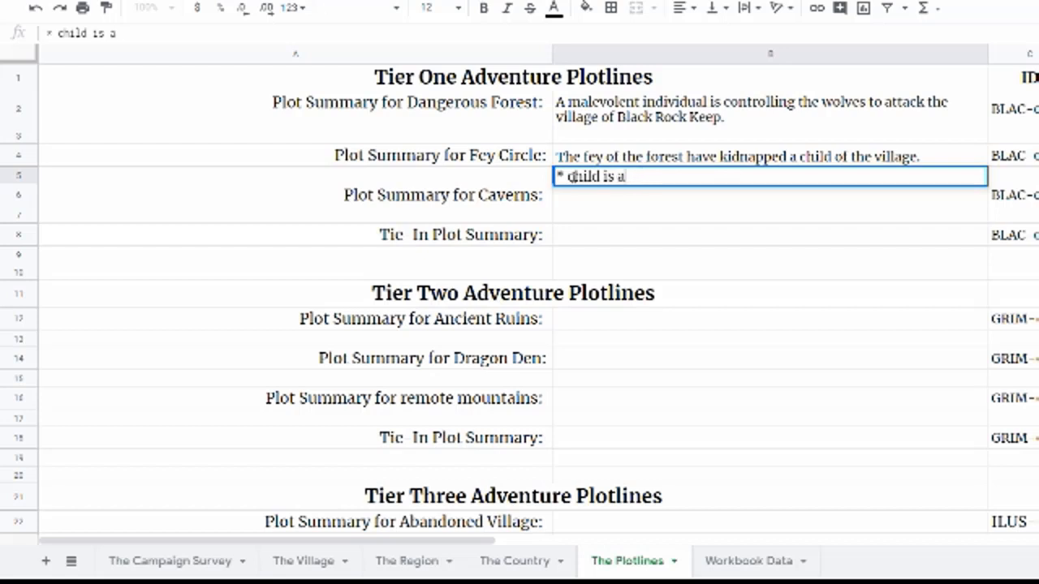
{"action": "type", "text": " changeling"}
{"action": "key", "text": "Return"}
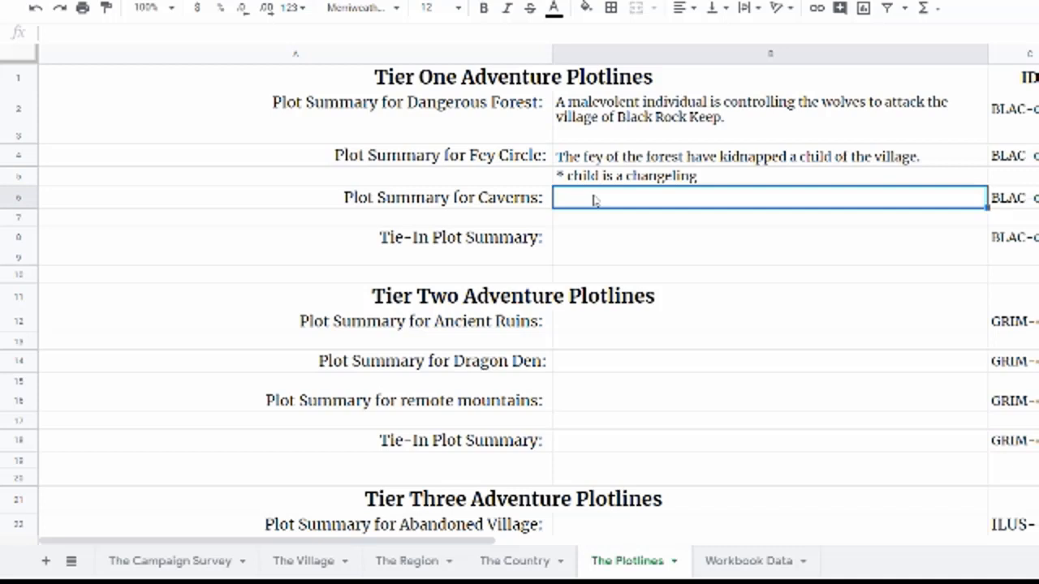
Step: Enter the Caverns plot summary: "A nest of harpies are threatening the livestock of the village."
{"action": "type", "text": "a ne"}
{"action": "key", "text": "BackSpace"}
{"action": "key", "text": "BackSpace"}
{"action": "key", "text": "BackSpace"}
{"action": "key", "text": "BackSpace"}
{"action": "type", "text": "A nest of harp"}
{"action": "key", "text": "BackSpace"}
{"action": "type", "text": "rpies "}
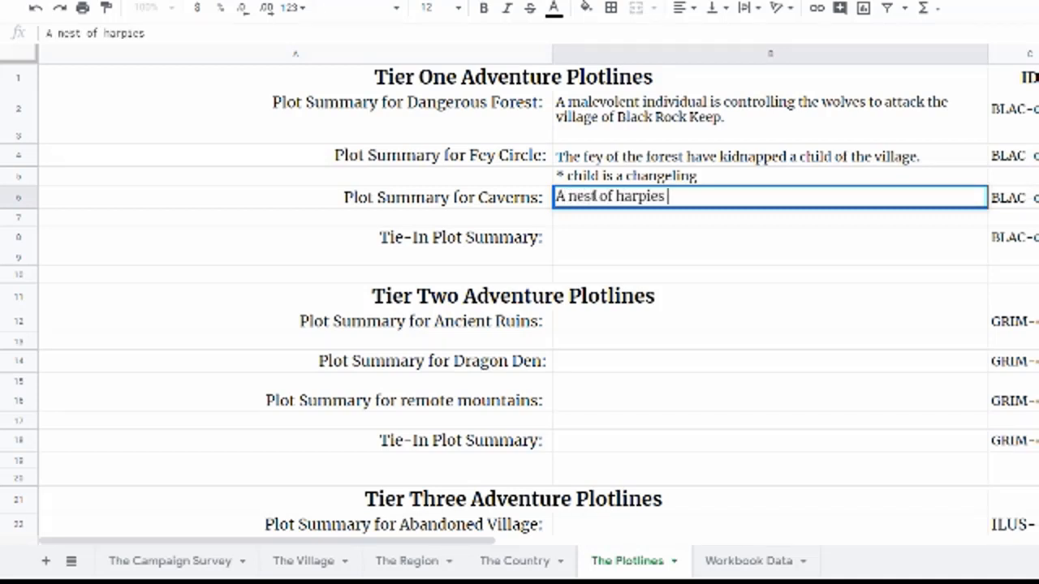
{"action": "type", "text": "are threatening the livestock of the village."}
{"action": "key", "text": "Return"}
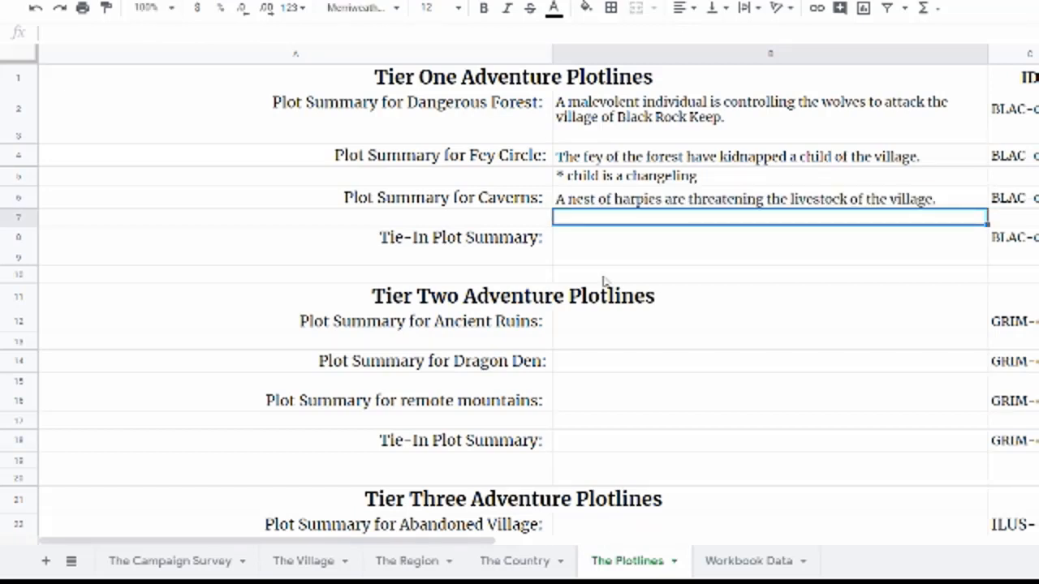
Step: Enter "PC backstory adventures" as the Tier One Tie-In plot summary
{"action": "left_click", "coordinate": [573, 243]}
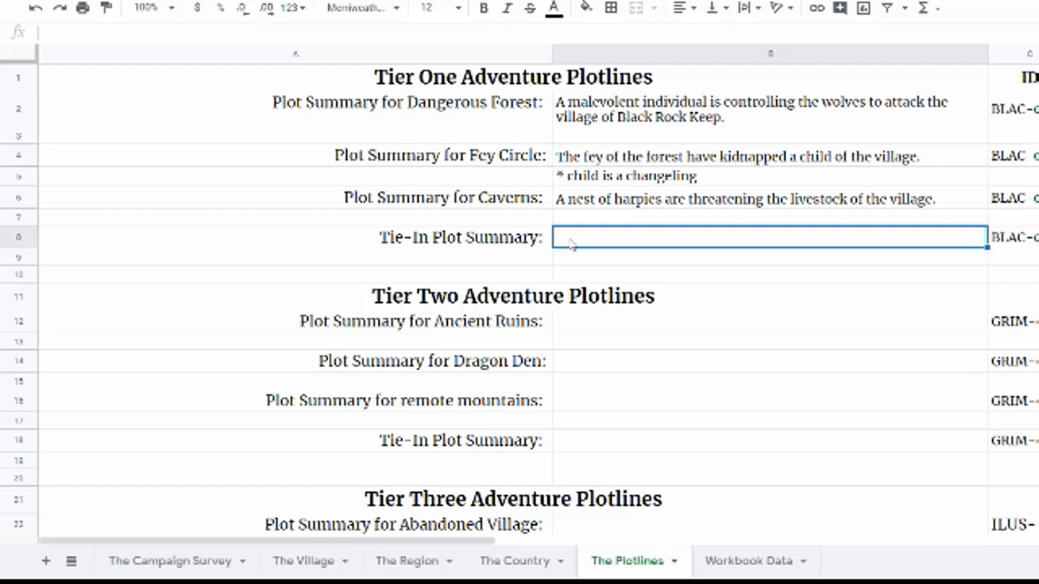
{"action": "left_click", "coordinate": [715, 292]}
{"action": "left_click", "coordinate": [428, 247]}
{"action": "left_click", "coordinate": [664, 251]}
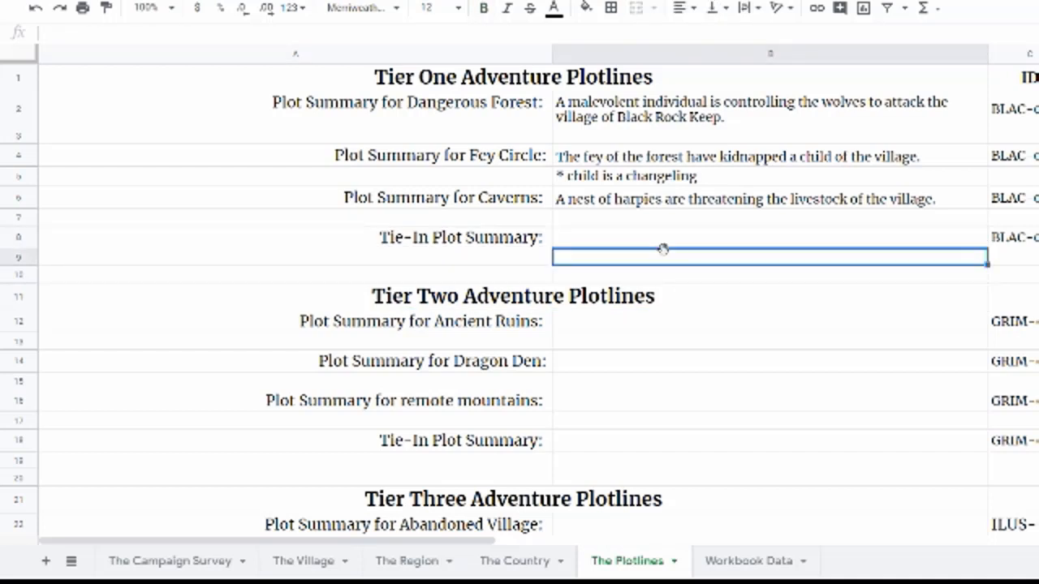
{"action": "left_click", "coordinate": [601, 237]}
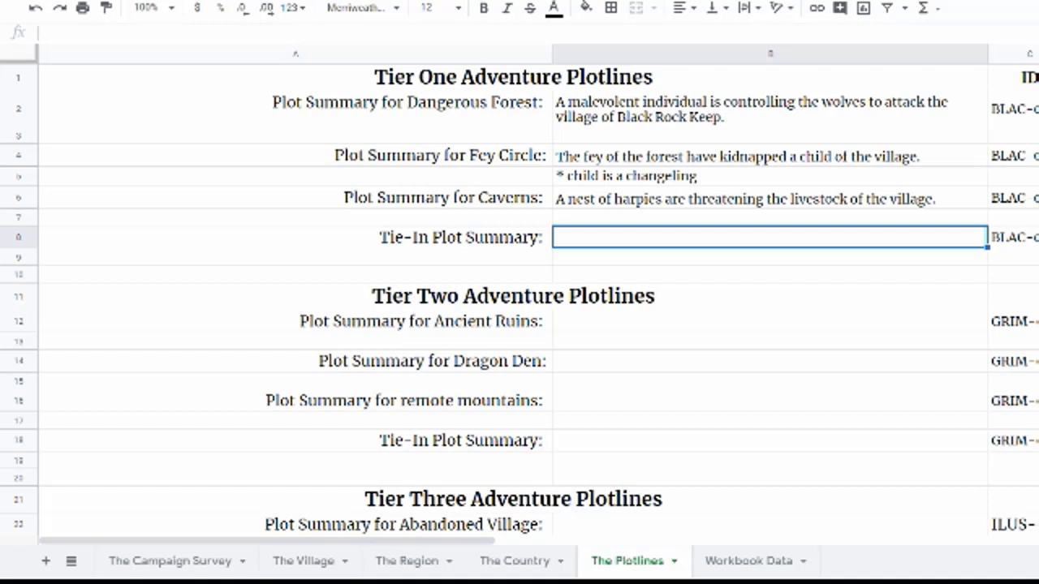
{"action": "type", "text": "P"}
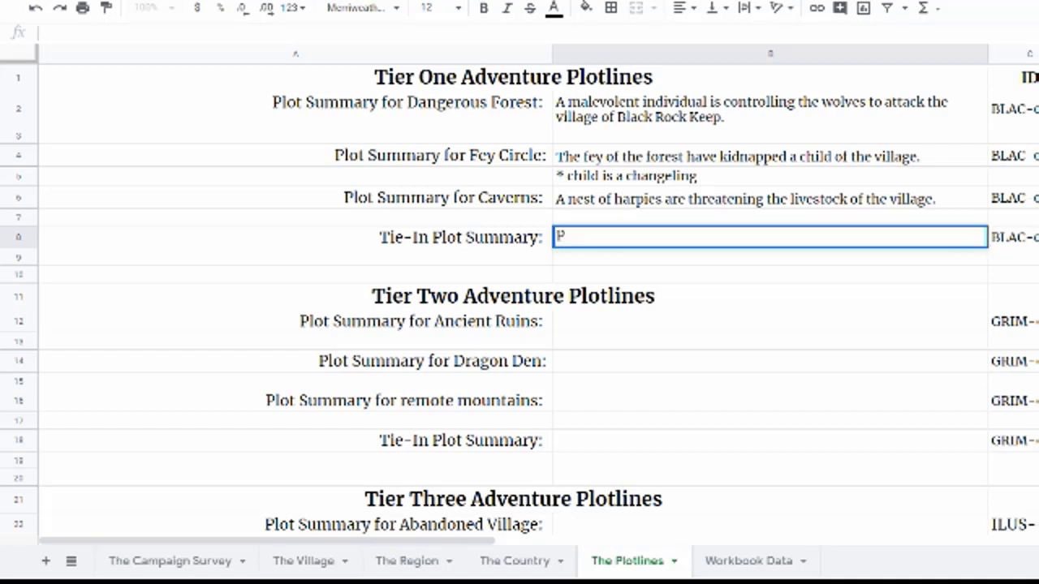
{"action": "type", "text": "C backstory "}
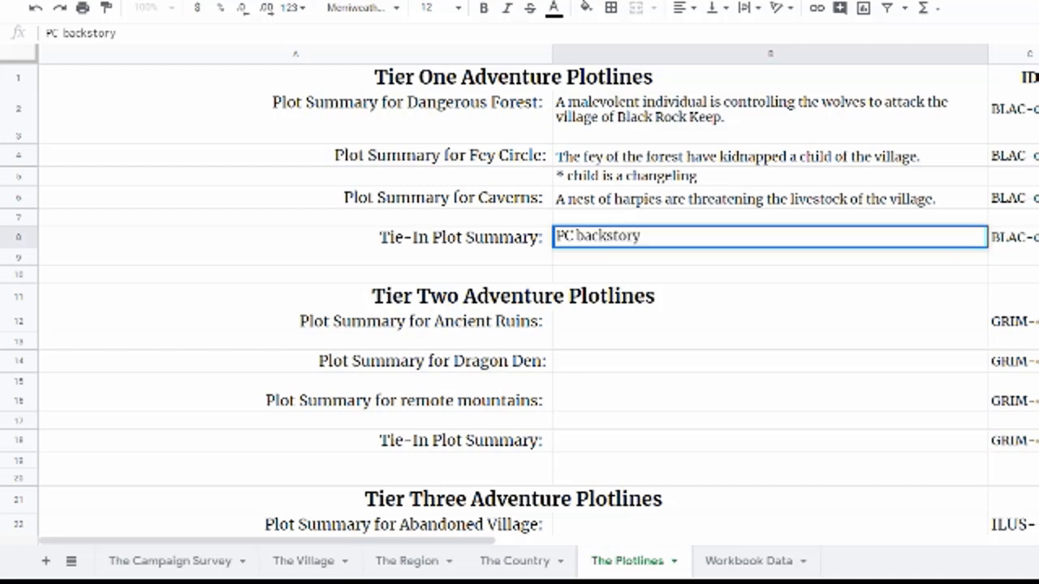
{"action": "type", "text": "adventure"}
{"action": "type", "text": "s"}
{"action": "key", "text": "Return"}
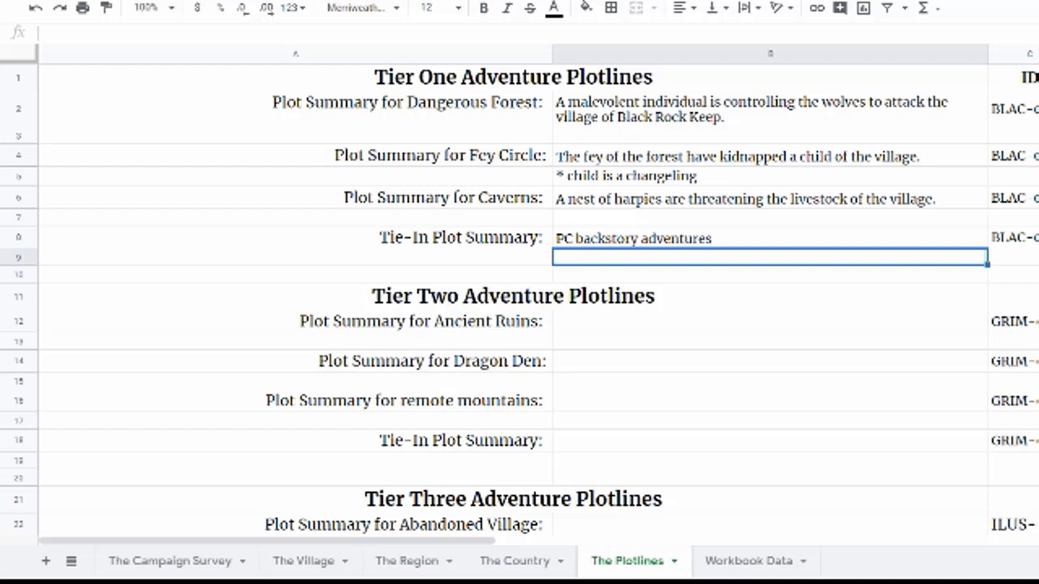
Step: Check the Region sheet's hooks, then enter the Ancient Ruins plot summary: "The Hammer of Thodderam the Forgebane needs to be recovered."
{"action": "left_click", "coordinate": [721, 366]}
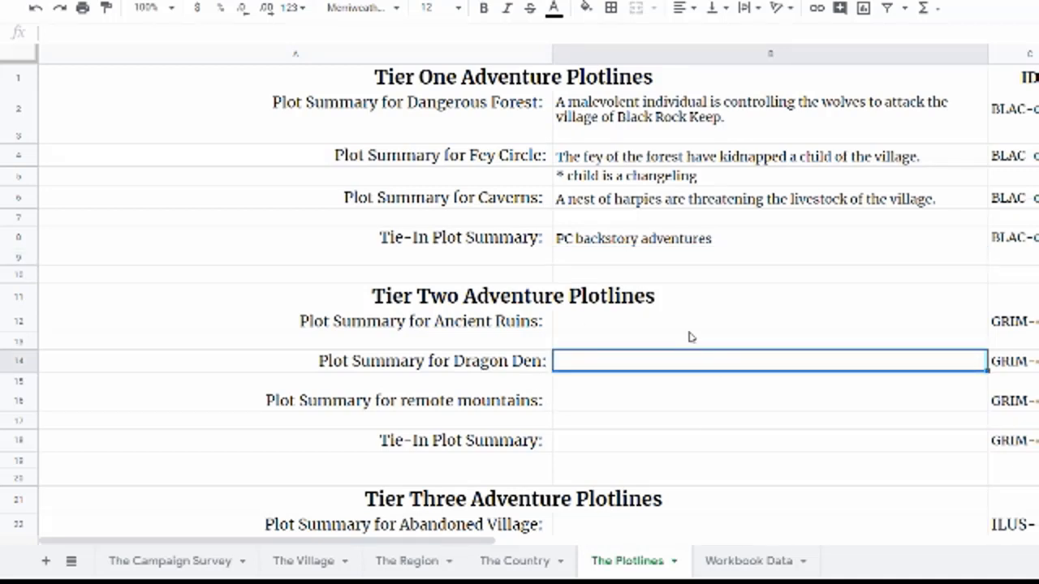
{"action": "left_click", "coordinate": [405, 561]}
{"action": "scroll", "coordinate": [664, 411], "scroll_direction": "up", "scroll_amount": 5}
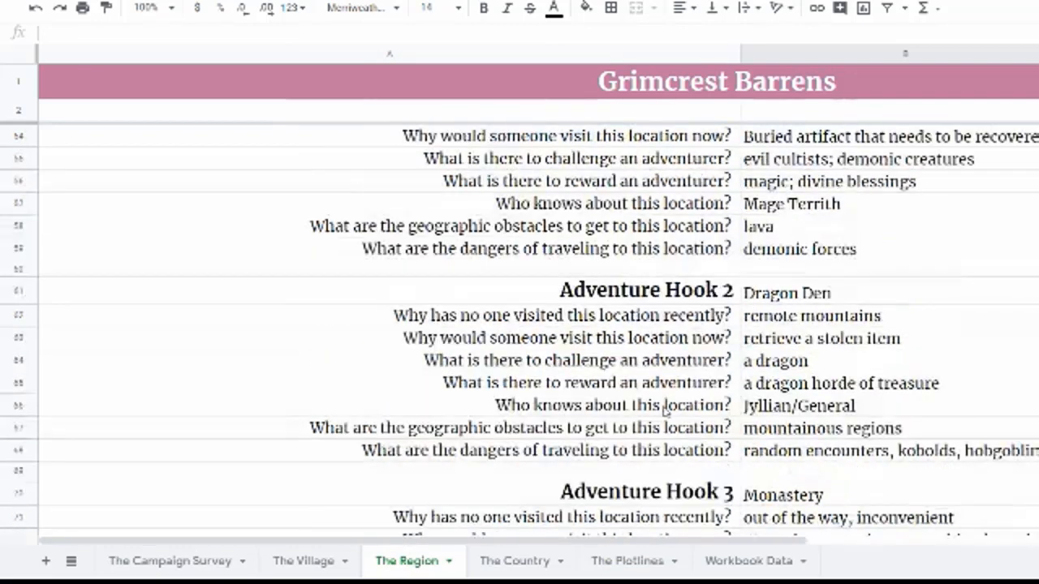
{"action": "scroll", "coordinate": [664, 412], "scroll_direction": "down", "scroll_amount": 1}
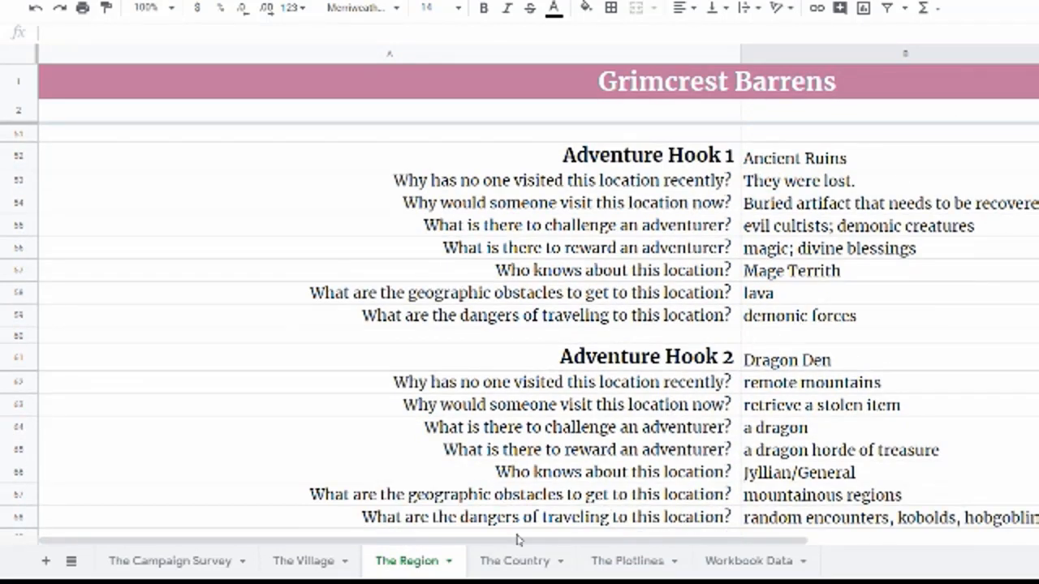
{"action": "left_click", "coordinate": [617, 557]}
{"action": "left_click", "coordinate": [587, 329]}
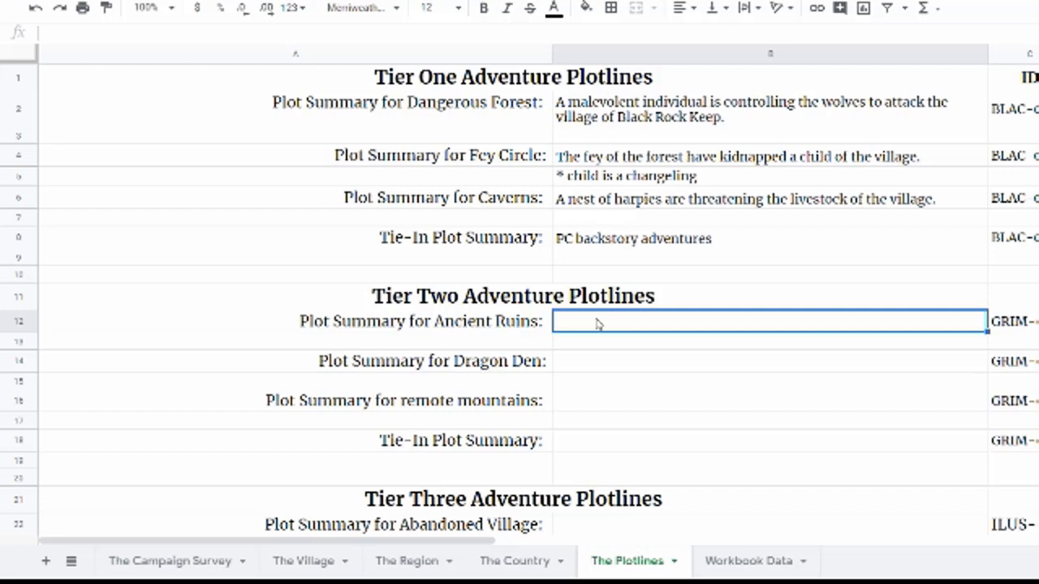
{"action": "type", "text": "The Hammer of Thodderam "}
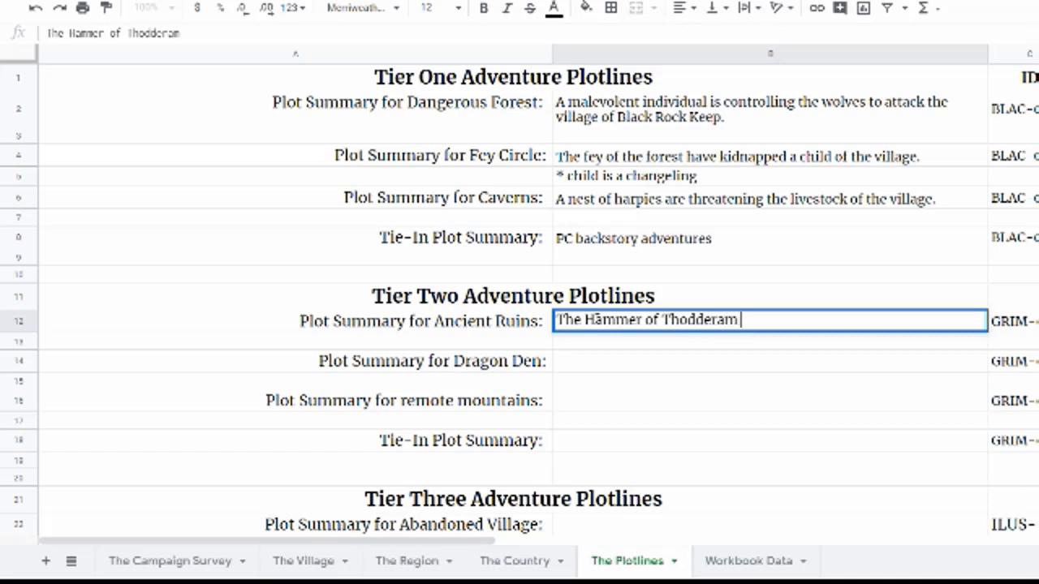
{"action": "type", "text": "the Forgebane needs to be recovered."}
{"action": "key", "text": "Return"}
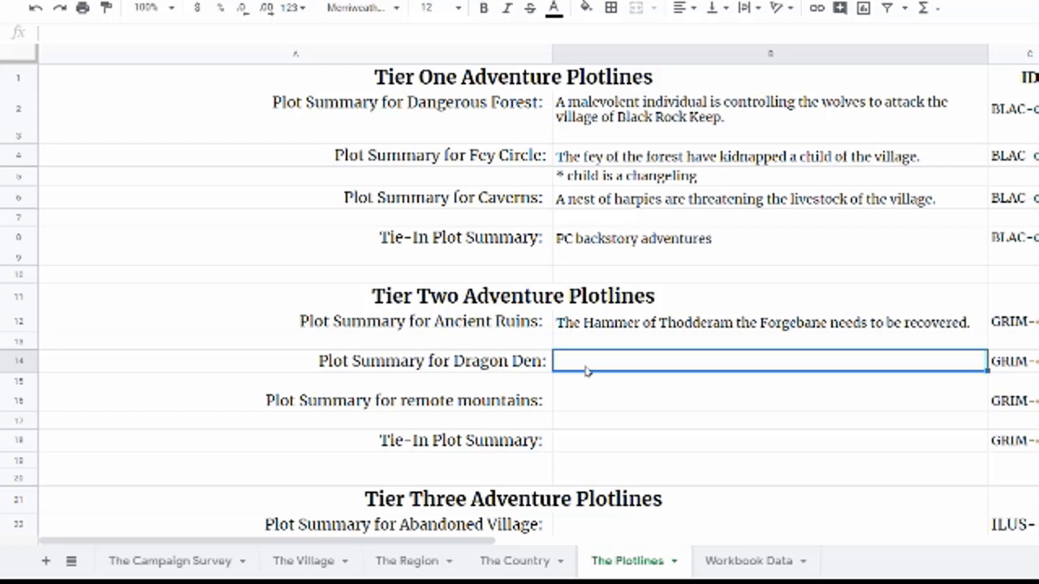
Step: Enter the Dragon Den plot summary: "Kasserex has emerged from hibernation and threatens the region; stealing valuable treasures."
{"action": "type", "text": "Kasser"}
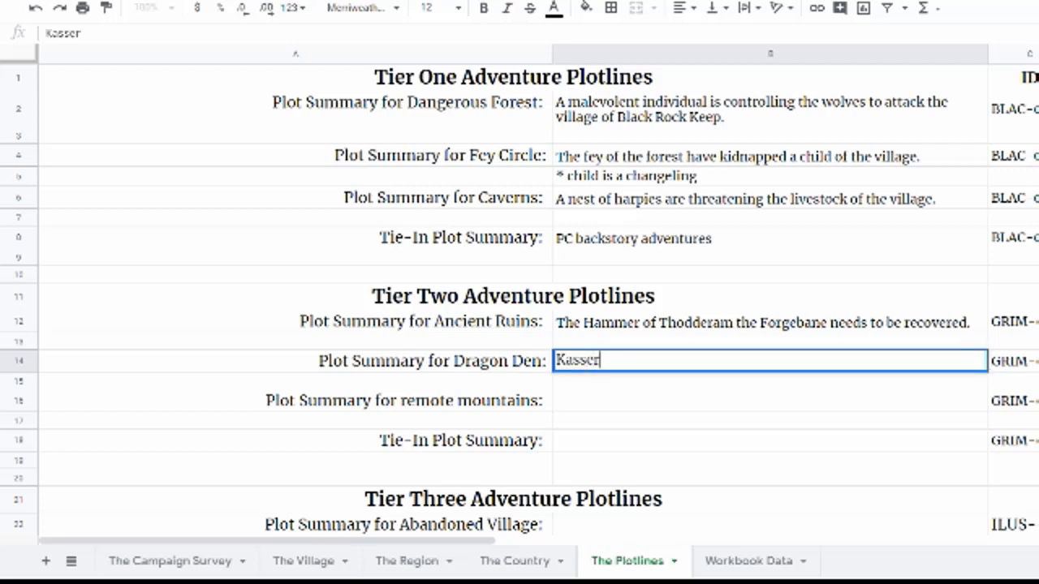
{"action": "type", "text": "ex has emerge"}
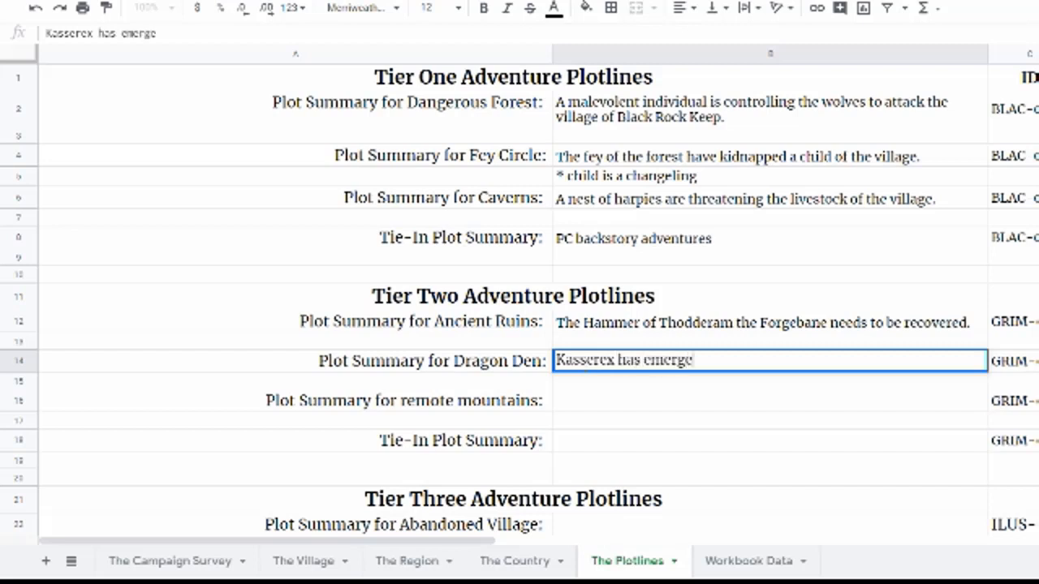
{"action": "type", "text": "d from h"}
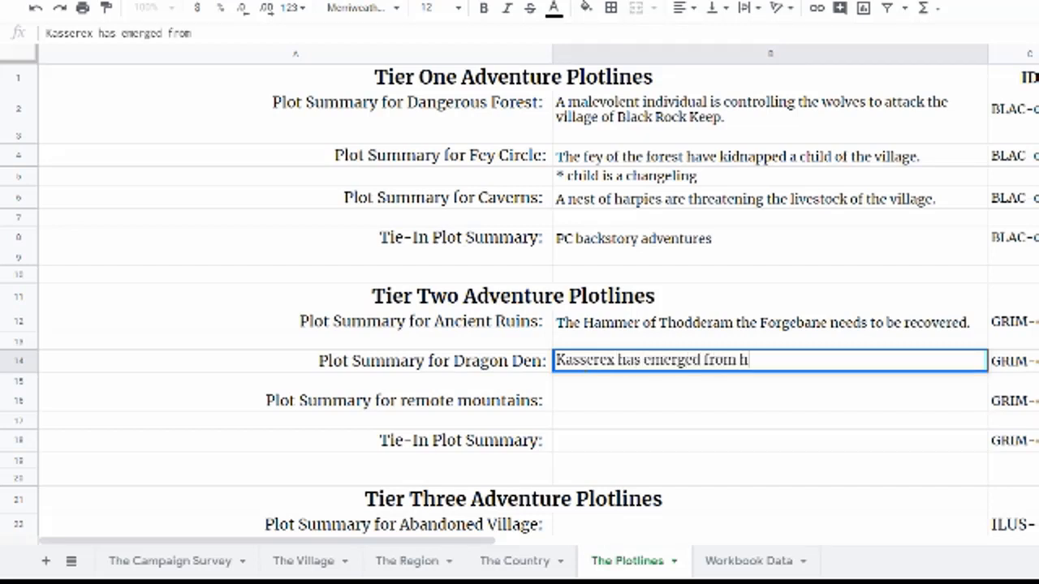
{"action": "type", "text": "ibernation and"}
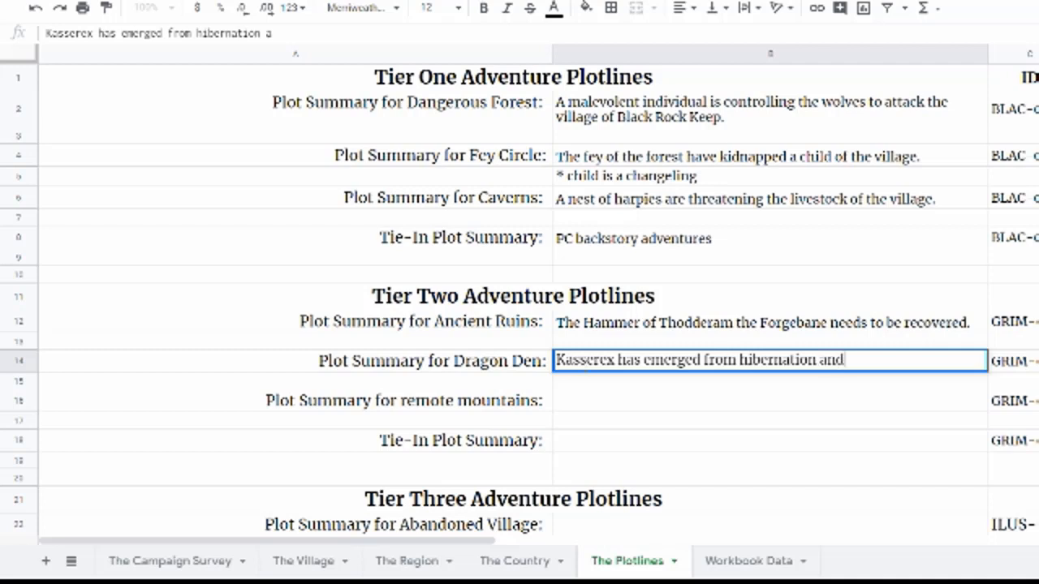
{"action": "type", "text": " threatens the kind"}
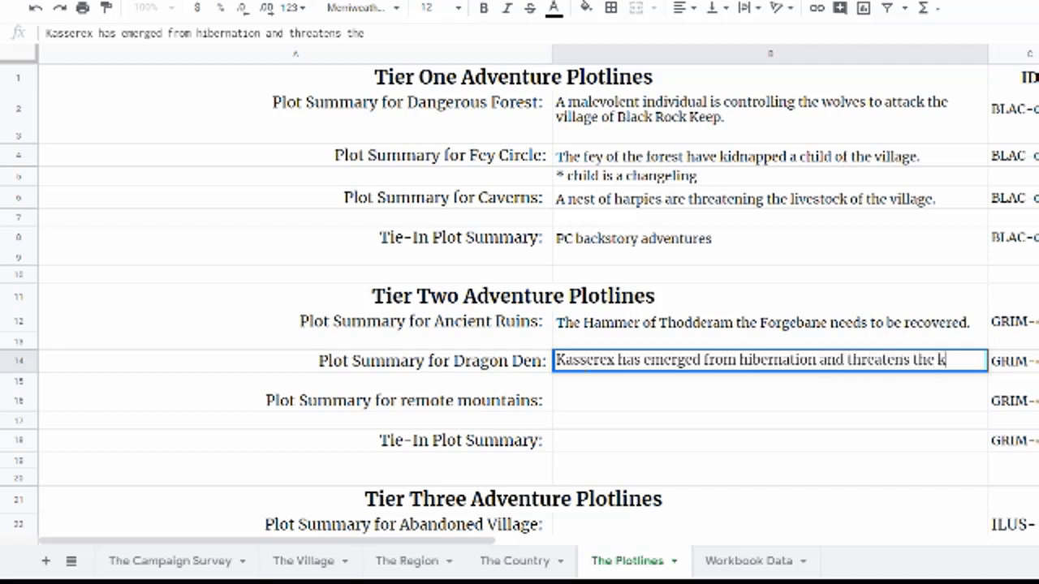
{"action": "key", "text": "BackSpace"}
{"action": "key", "text": "BackSpace"}
{"action": "key", "text": "BackSpace"}
{"action": "key", "text": "BackSpace"}
{"action": "type", "text": "k"}
{"action": "key", "text": "BackSpace"}
{"action": "type", "text": "kin"}
{"action": "key", "text": "BackSpace"}
{"action": "key", "text": "BackSpace"}
{"action": "key", "text": "BackSpace"}
{"action": "type", "text": "region"}
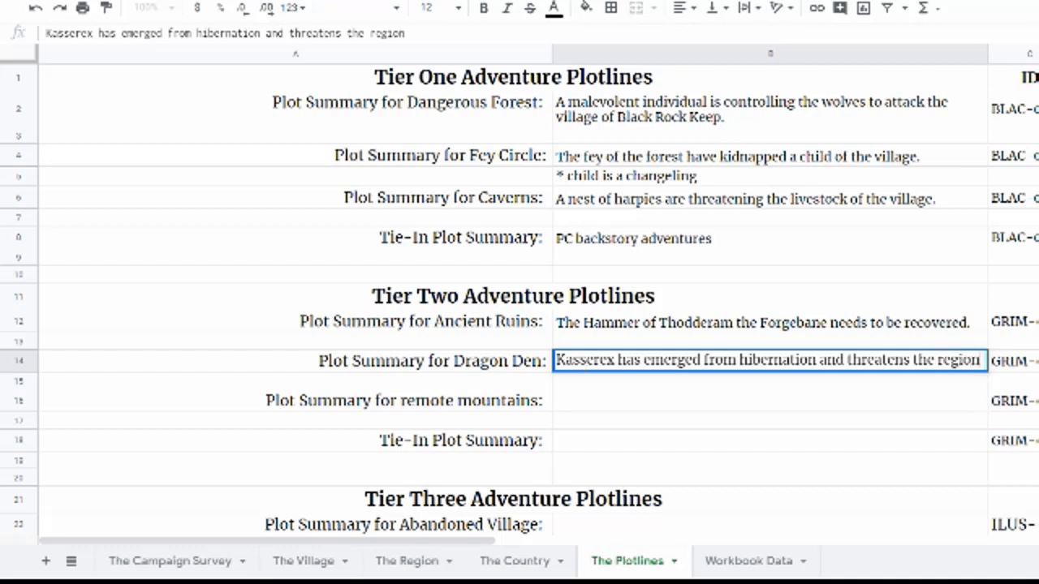
{"action": "type", "text": "; stealing trees"}
{"action": "key", "text": "BackSpace"}
{"action": "key", "text": "BackSpace"}
{"action": "key", "text": "BackSpace"}
{"action": "key", "text": "BackSpace"}
{"action": "key", "text": "BackSpace"}
{"action": "type", "text": "valuable"}
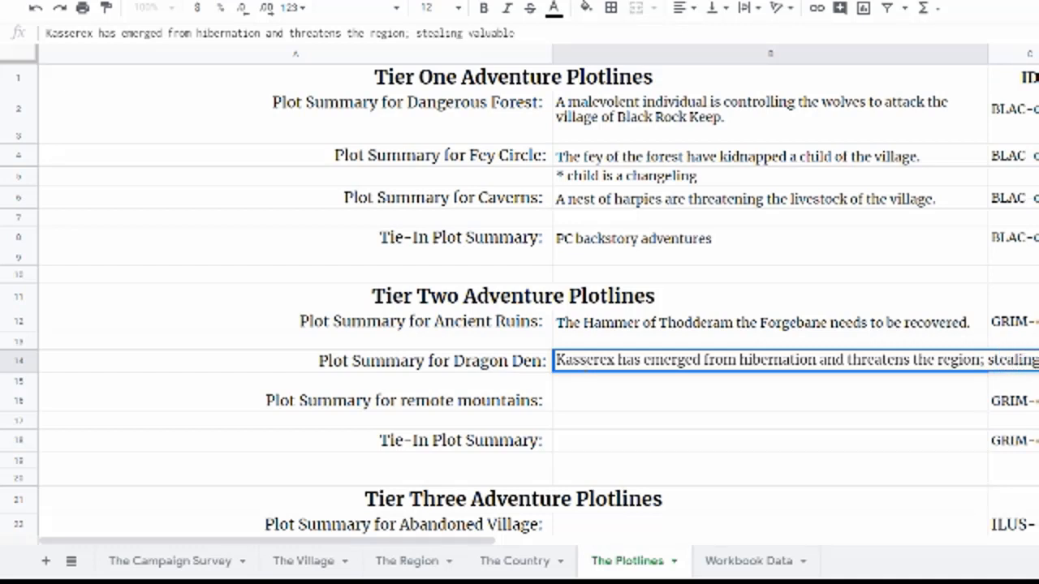
{"action": "type", "text": " treasures."}
{"action": "key", "text": "Return"}
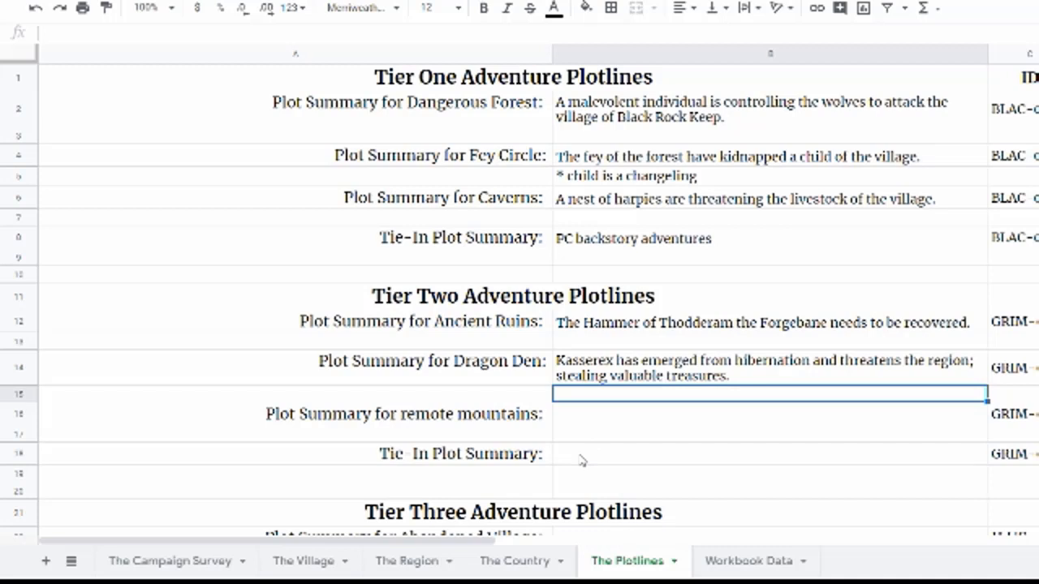
Step: Change the third Tier Two label formula to reference 'The Region'!B70 so it names the Monastery hook
{"action": "left_click", "coordinate": [456, 415]}
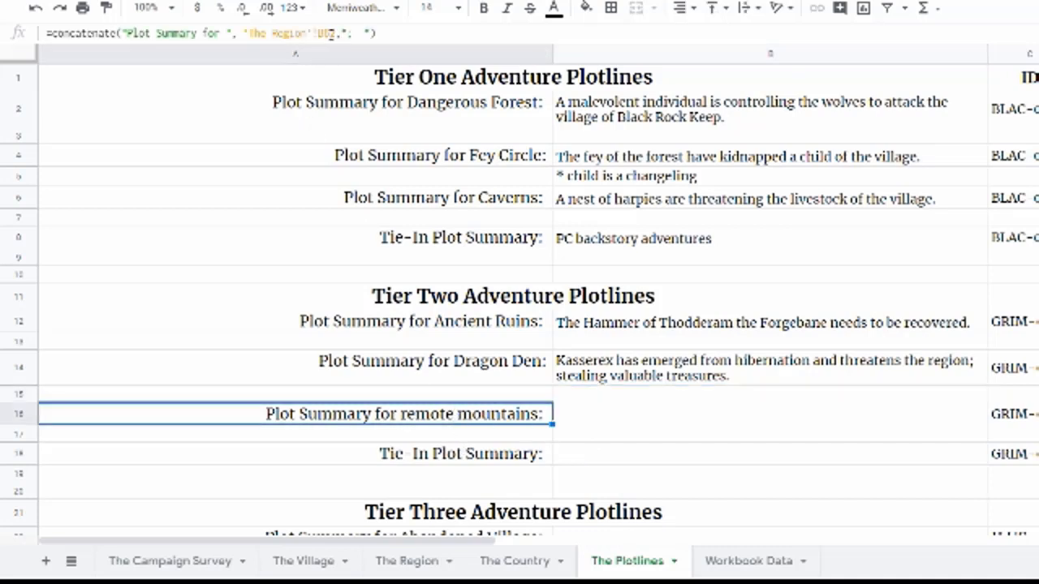
{"action": "left_click", "coordinate": [429, 571]}
{"action": "scroll", "coordinate": [538, 414], "scroll_direction": "down", "scroll_amount": 3}
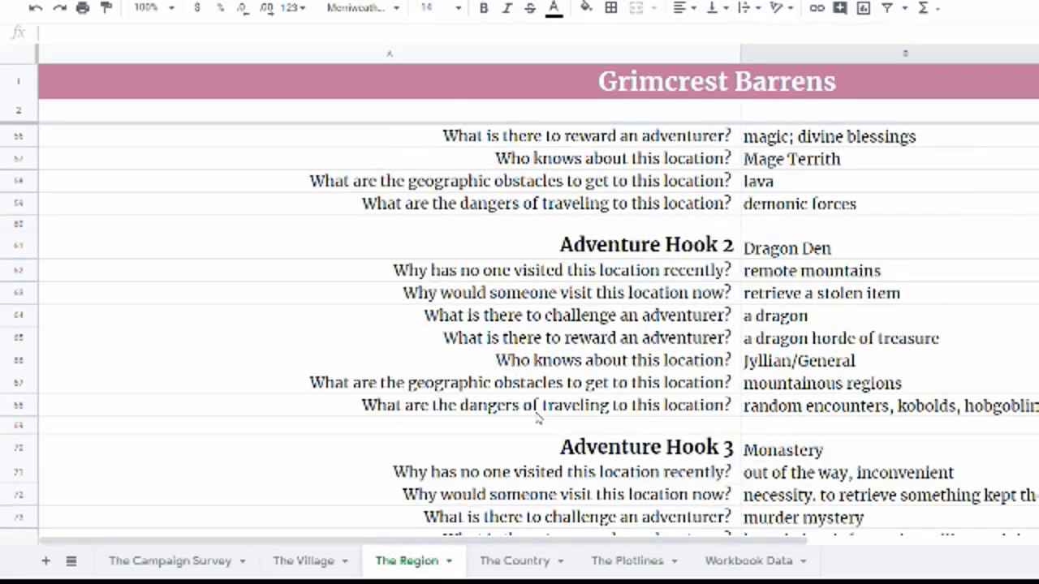
{"action": "left_click", "coordinate": [823, 452]}
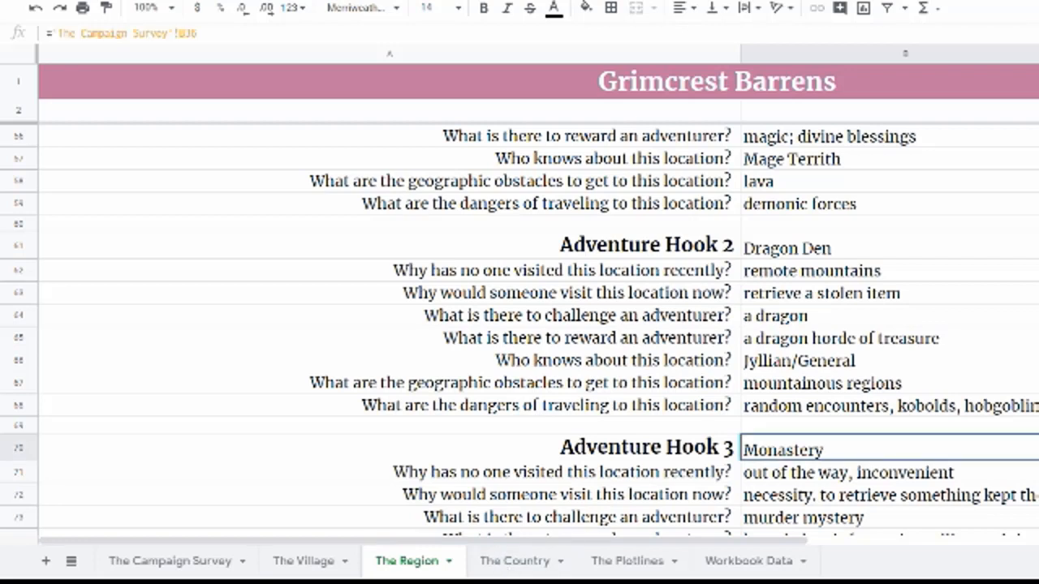
{"action": "left_click", "coordinate": [608, 560]}
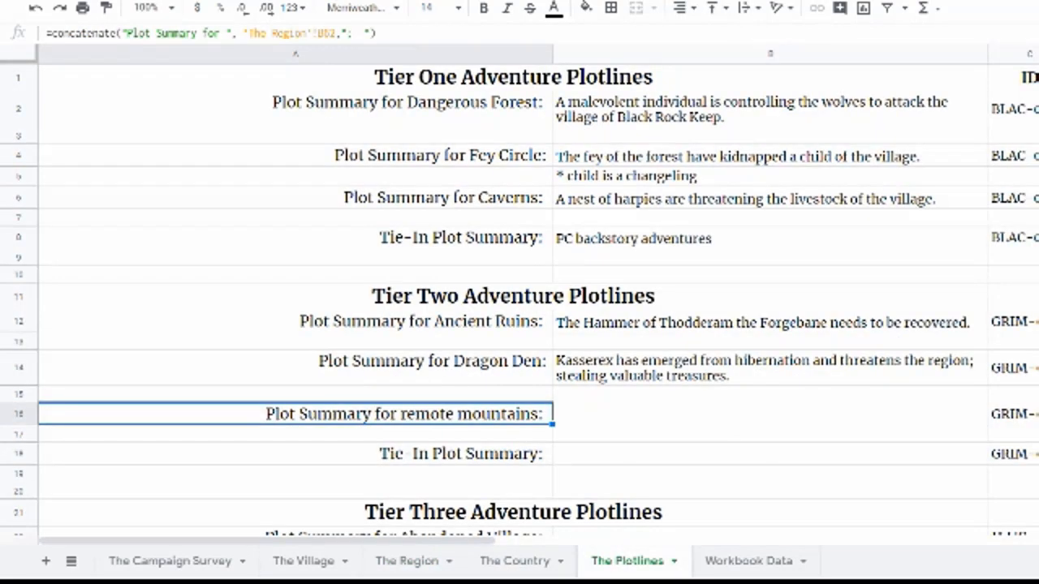
{"action": "double_click", "coordinate": [332, 33]}
{"action": "type", "text": "B70"}
{"action": "key", "text": "Return"}
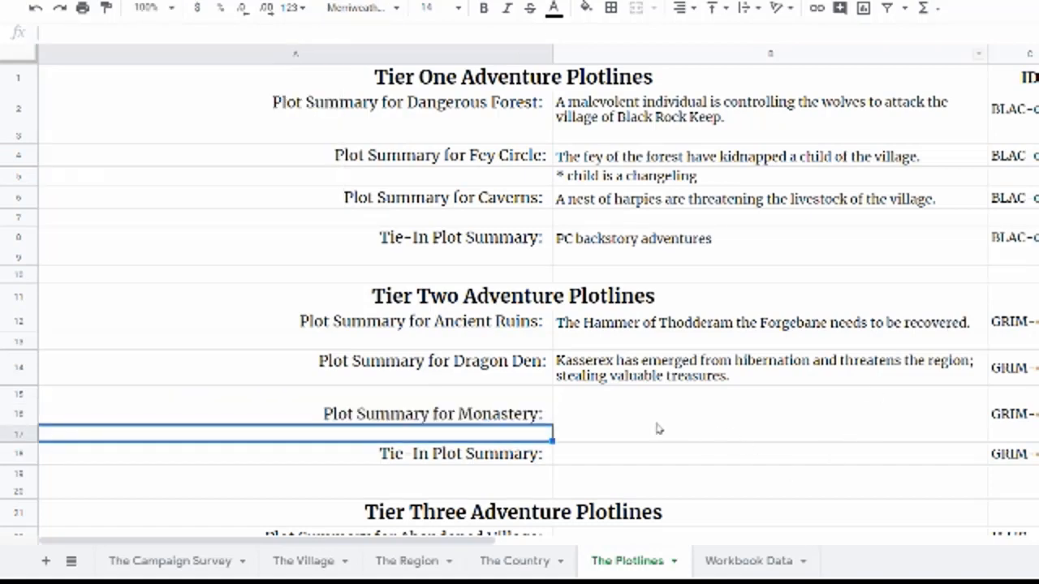
Step: Enter the Monastery plot summary: "Baron Rothgar want the Book of Prophecy stored at the monstary recovered but while there a murder of a monastic leader threatens the mission."
{"action": "left_click", "coordinate": [617, 410]}
{"action": "scroll", "coordinate": [636, 432], "scroll_direction": "down", "scroll_amount": 2}
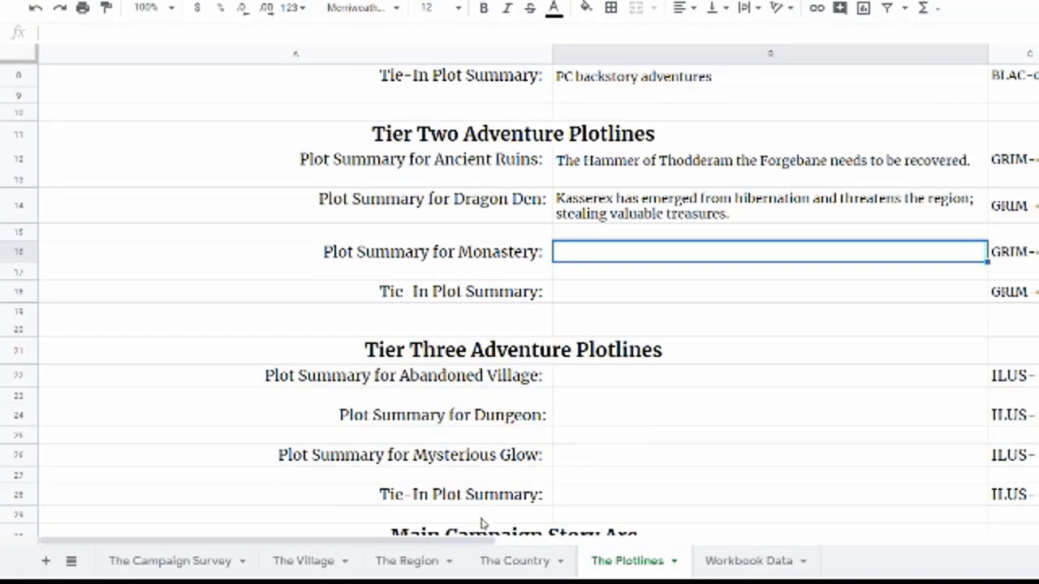
{"action": "scroll", "coordinate": [605, 414], "scroll_direction": "up", "scroll_amount": 2}
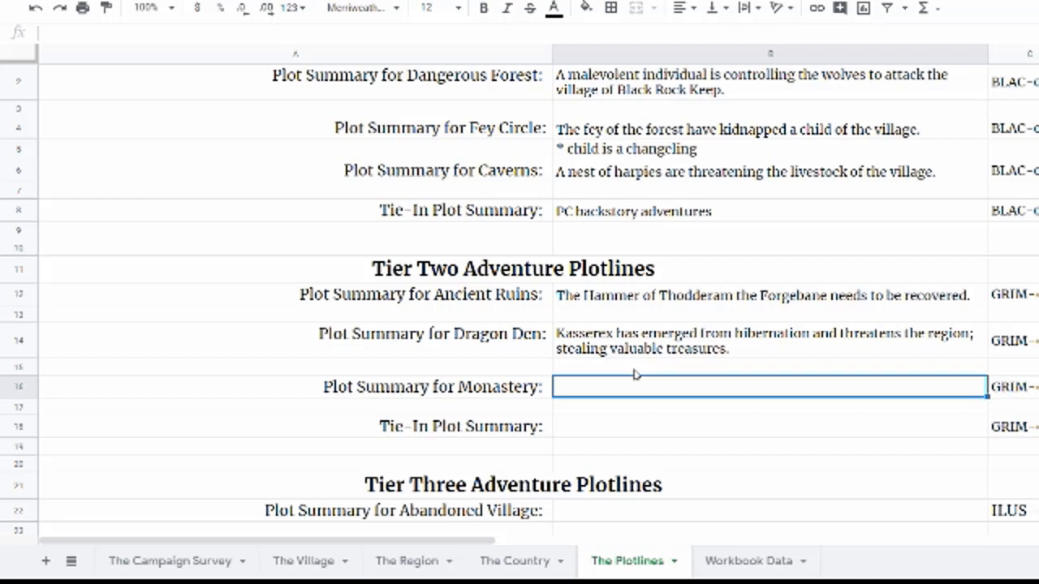
{"action": "type", "text": "Baron"}
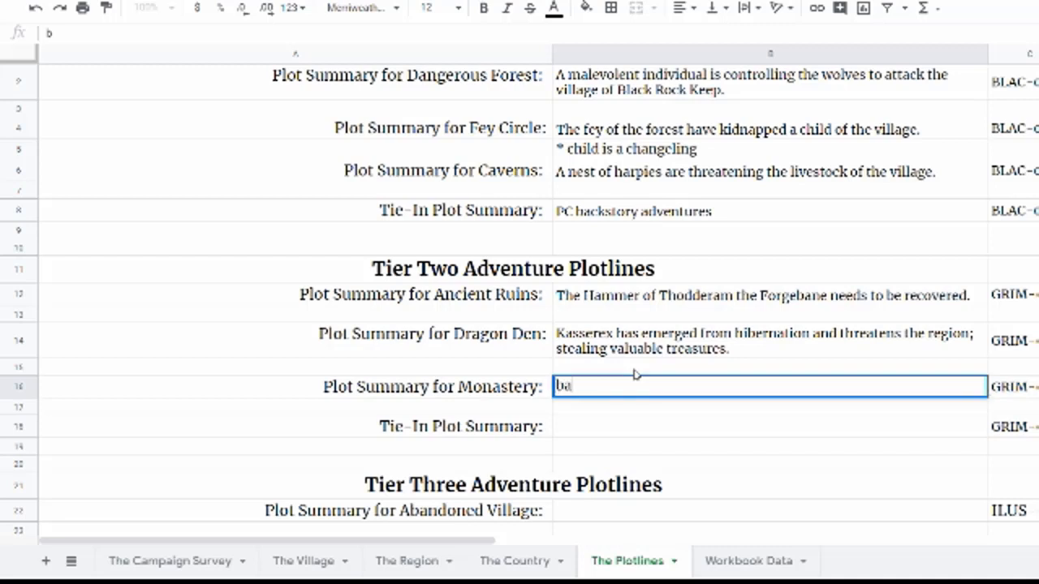
{"action": "type", "text": " Ro"}
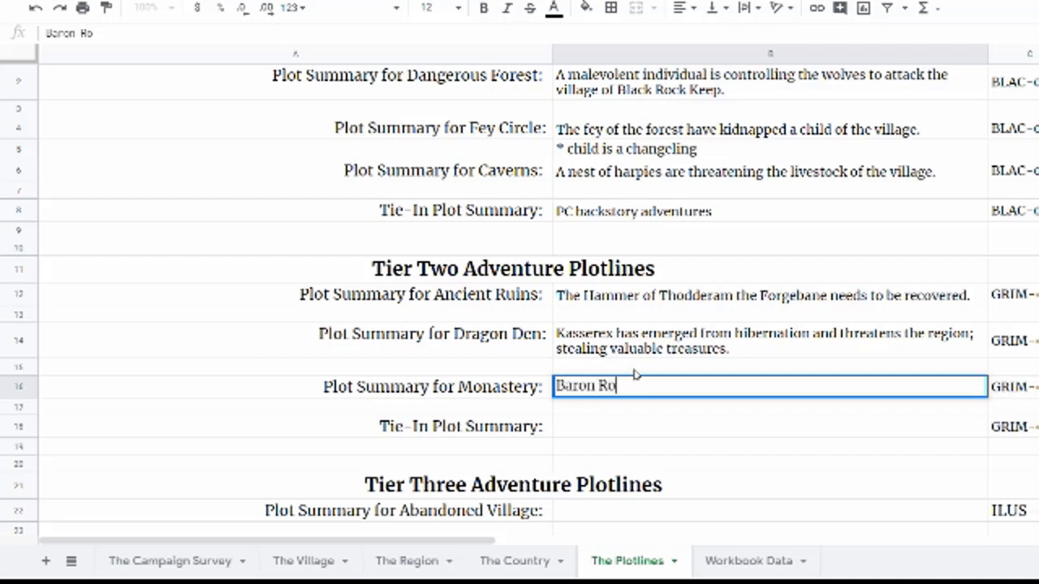
{"action": "type", "text": "thgar want"}
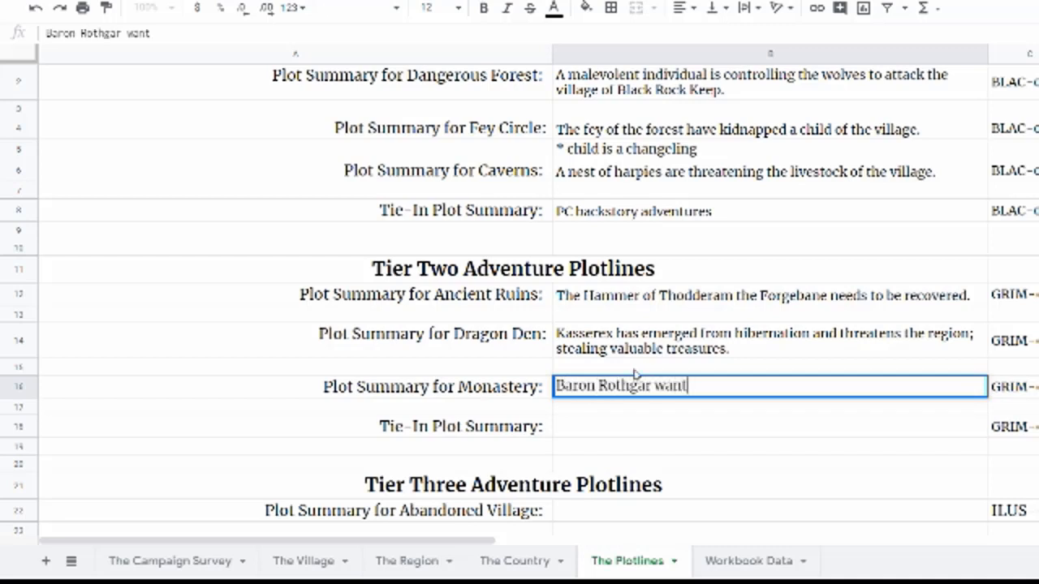
{"action": "type", "text": " the Book of Prophecy "}
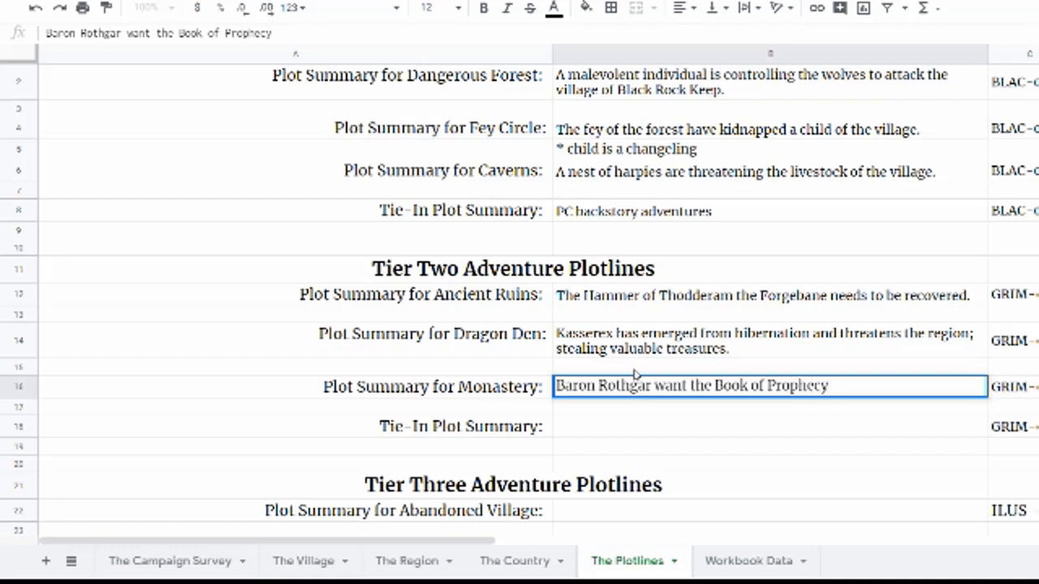
{"action": "type", "text": "stored at"}
{"action": "type", "text": " the monstar"}
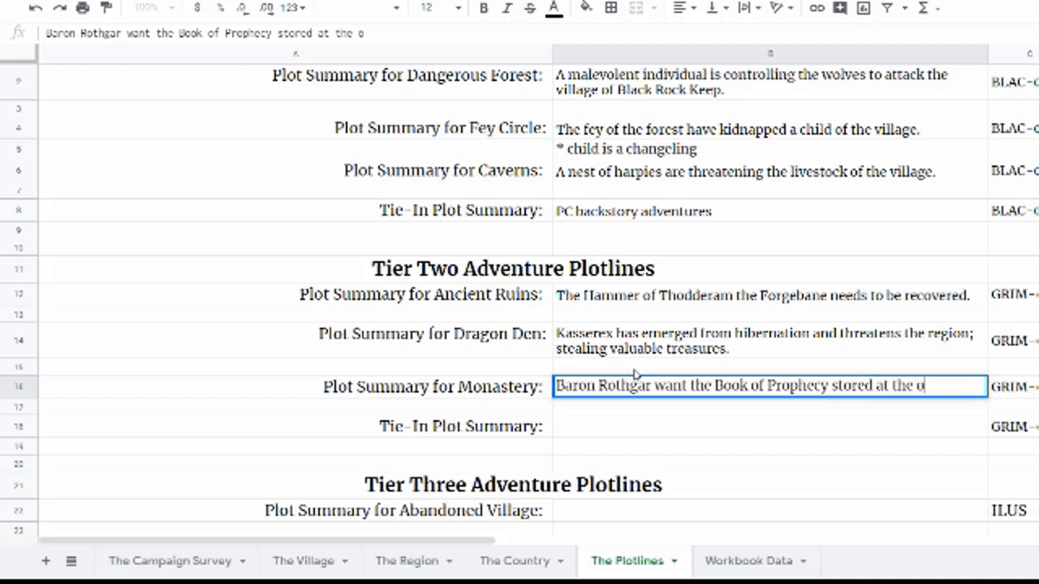
{"action": "type", "text": "y recove"}
{"action": "key", "text": "BackSpace"}
{"action": "key", "text": "BackSpace"}
{"action": "type", "text": "covere"}
{"action": "key", "text": "BackSpace"}
{"action": "key", "text": "BackSpace"}
{"action": "key", "text": "BackSpace"}
{"action": "key", "text": "BackSpace"}
{"action": "key", "text": "BackSpace"}
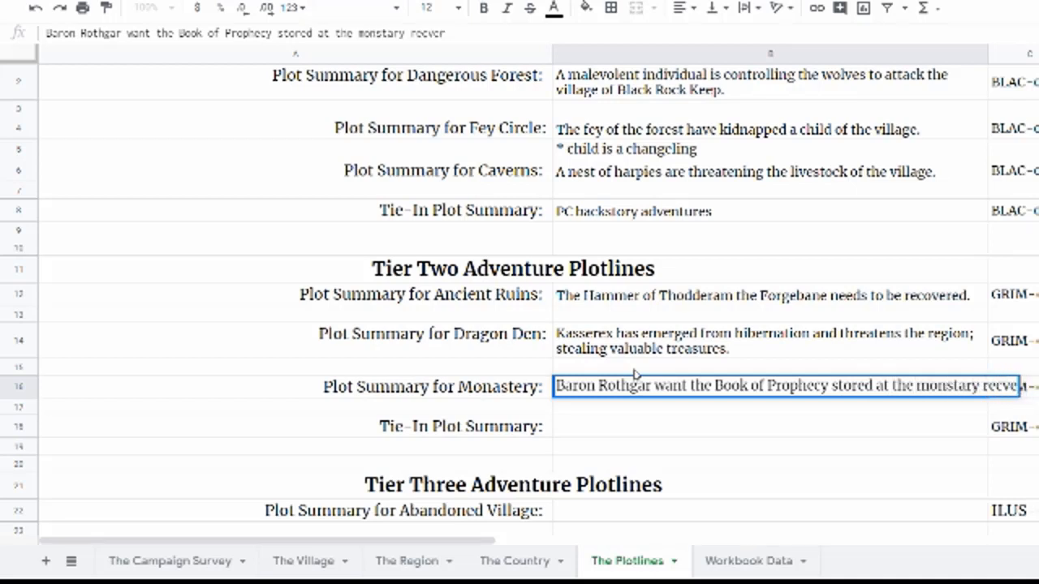
{"action": "type", "text": "overed but while there a murd"}
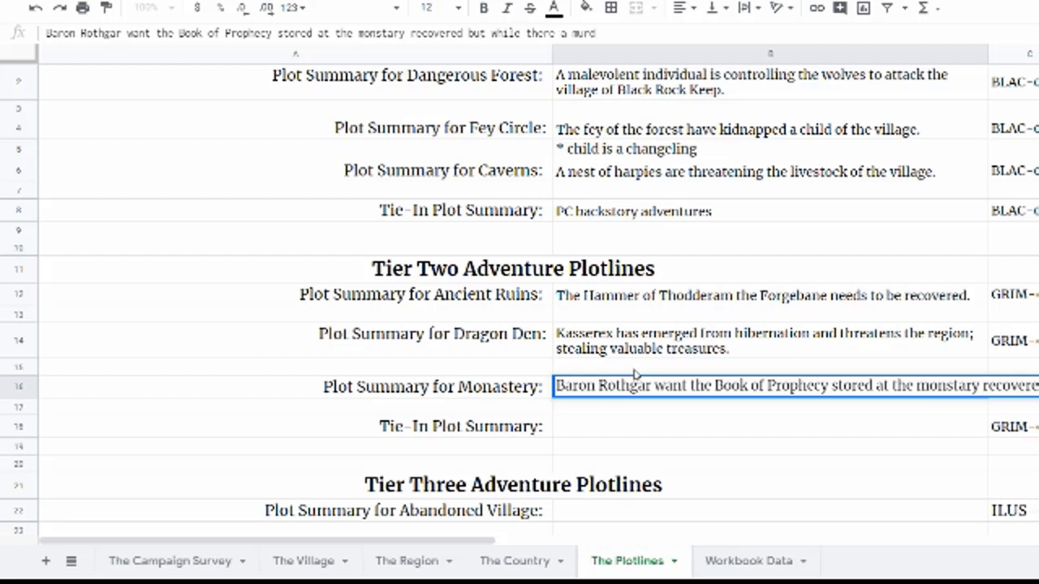
{"action": "type", "text": "er of a monastic leader t"}
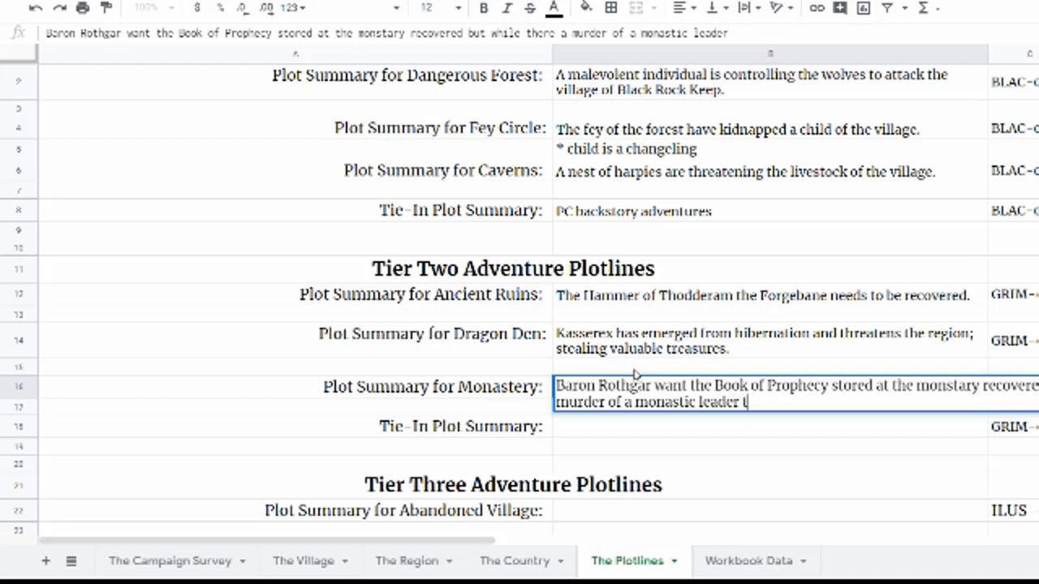
{"action": "type", "text": "hreatens the mission."}
{"action": "key", "text": "Return"}
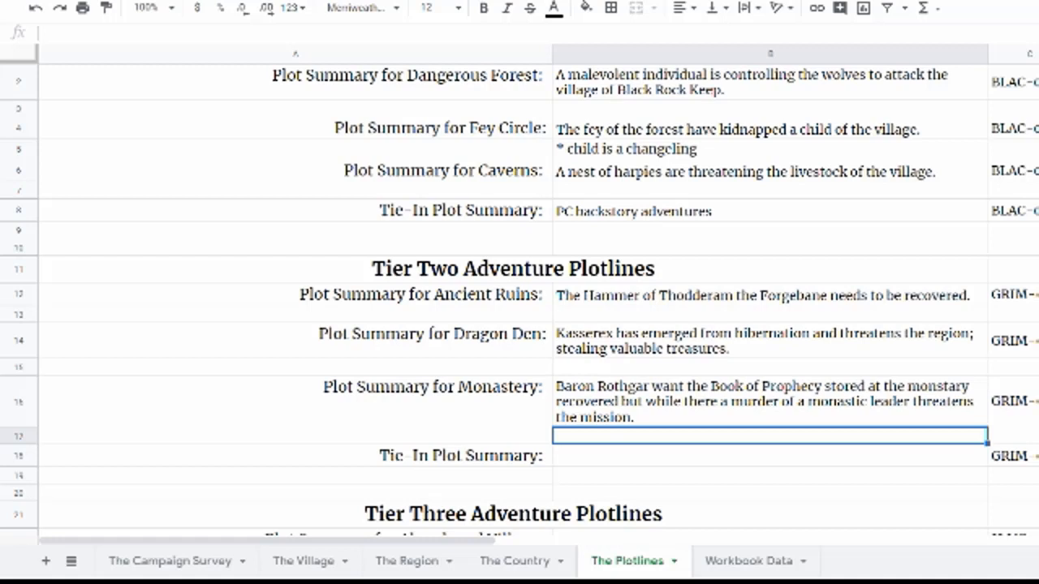
Step: Enter the Tier Two Tie-In plot summary: "Deliver the book, the hammer, and the the stolen mcguffin to the Monarch."
{"action": "left_click", "coordinate": [596, 461]}
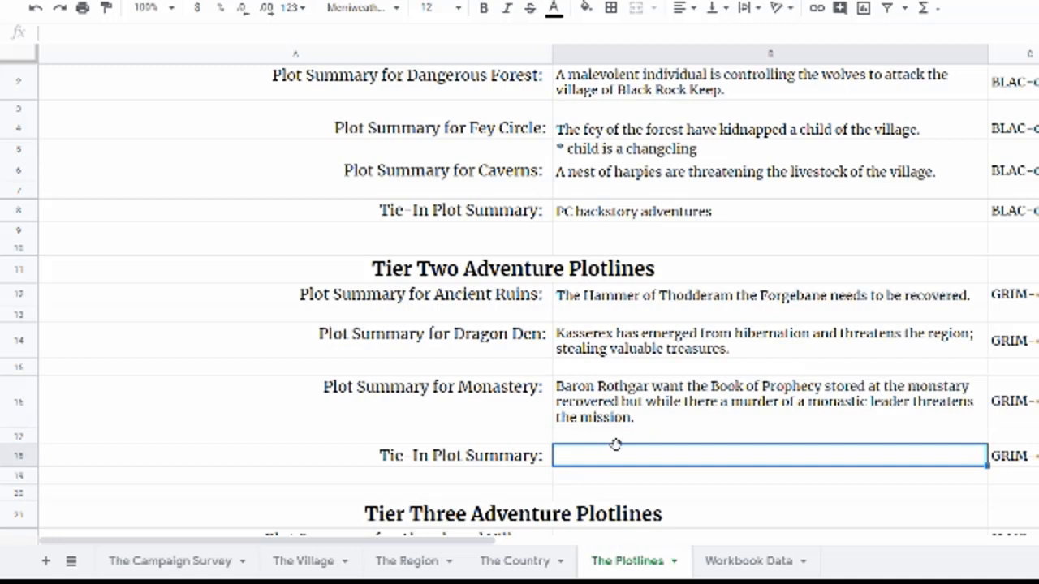
{"action": "type", "text": "Deliv"}
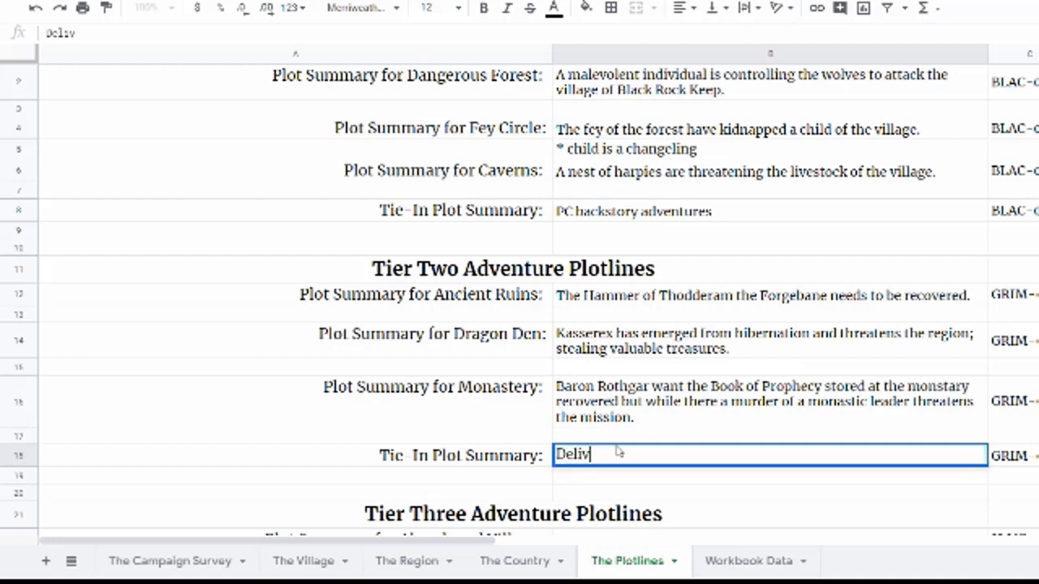
{"action": "type", "text": "er the book"}
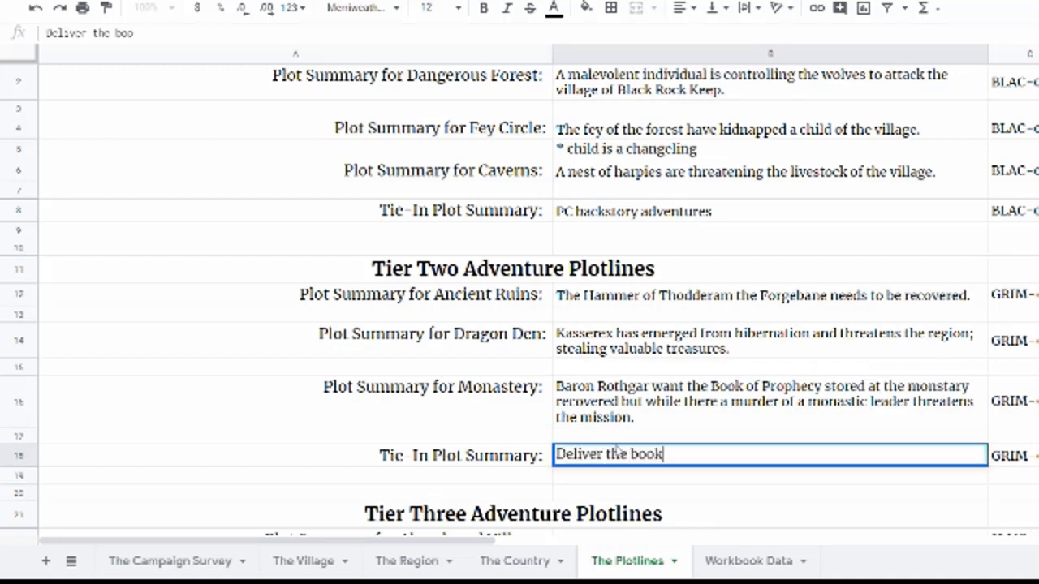
{"action": "type", "text": ", the hammer"}
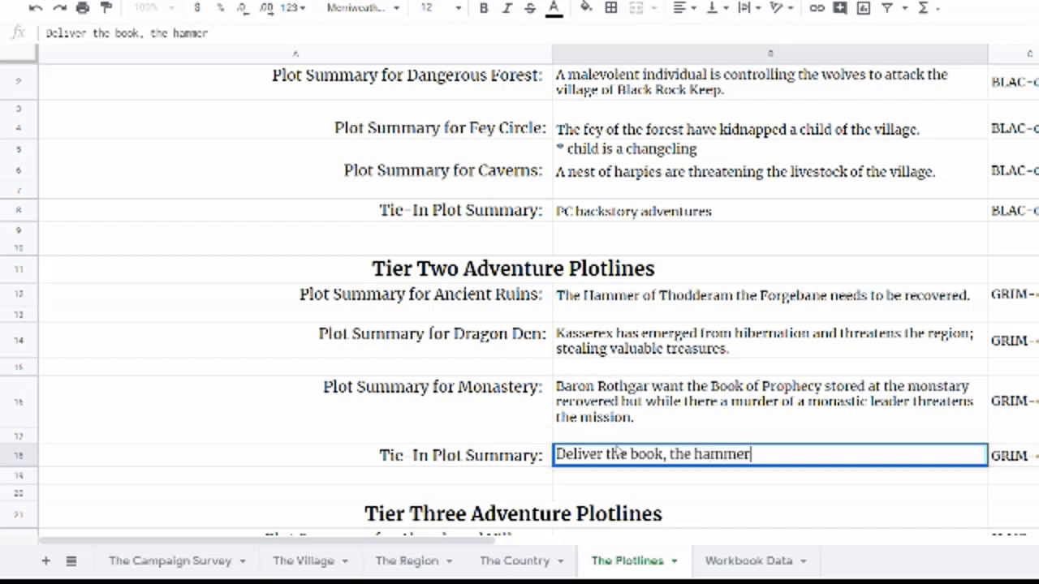
{"action": "type", "text": ", and the"}
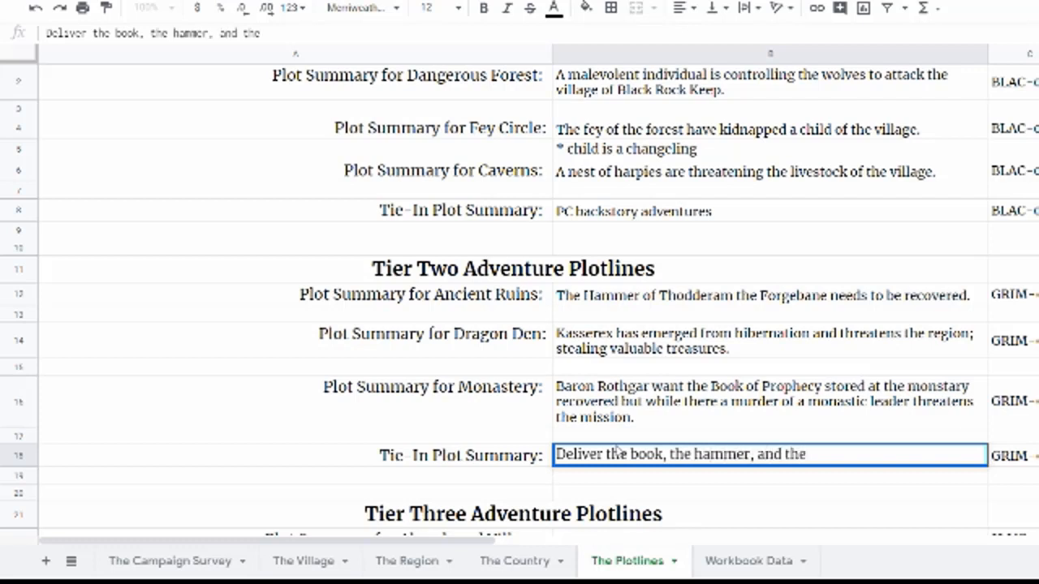
{"action": "type", "text": " the stolen mc"}
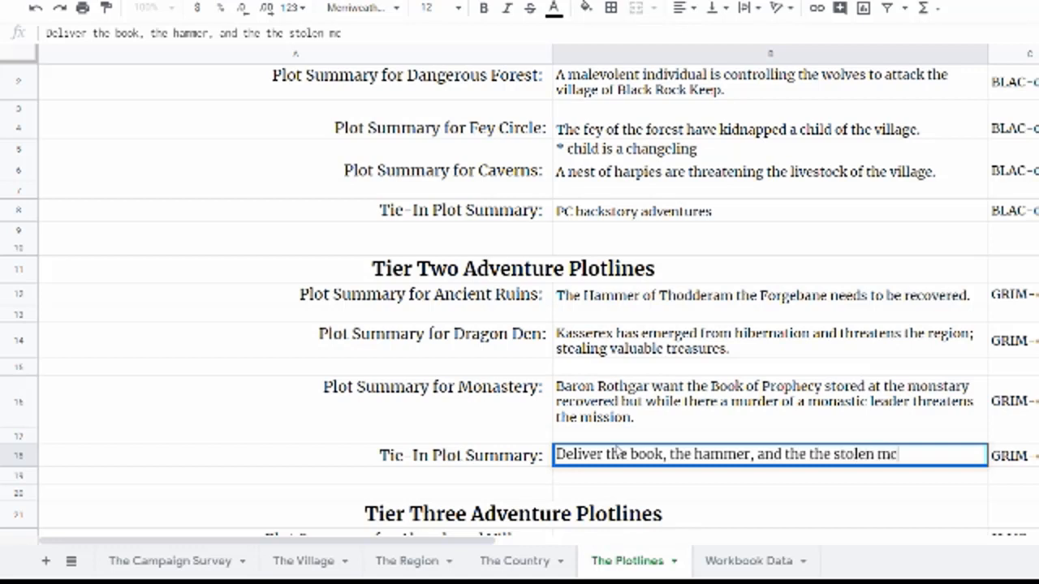
{"action": "type", "text": "guffin to the"}
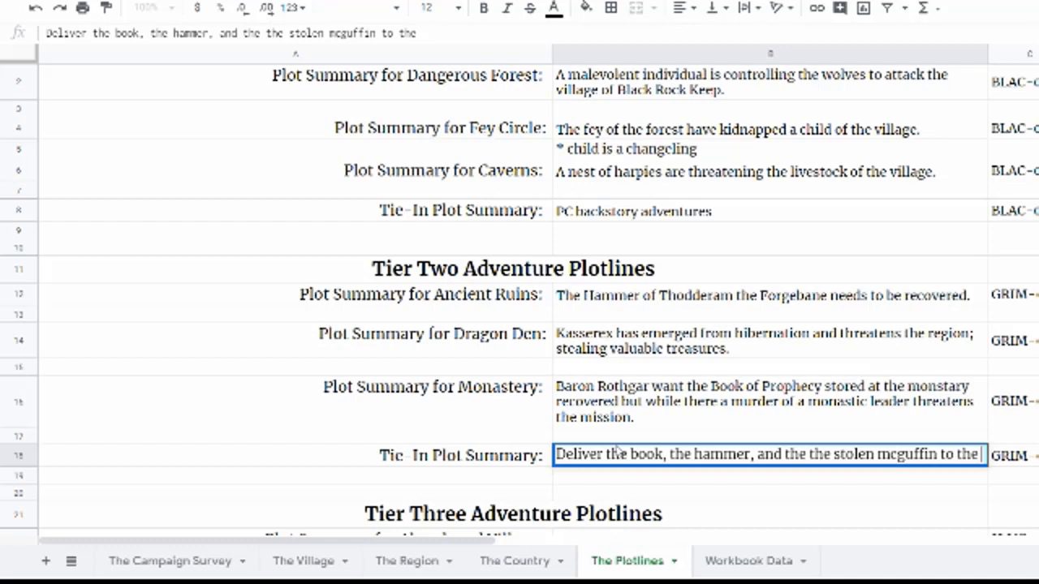
{"action": "type", "text": " Monarch"}
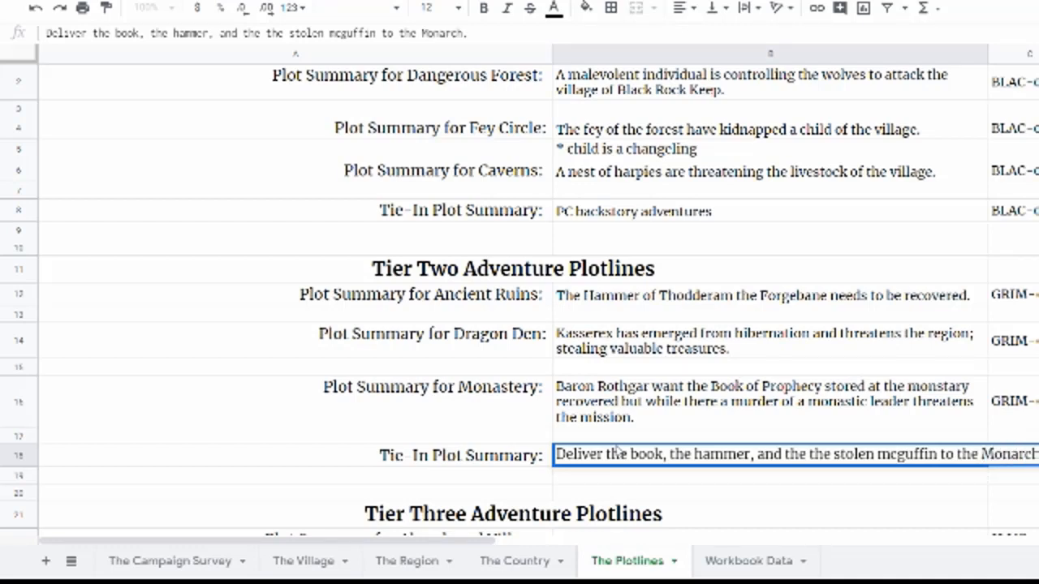
{"action": "type", "text": "."}
{"action": "key", "text": "Return"}
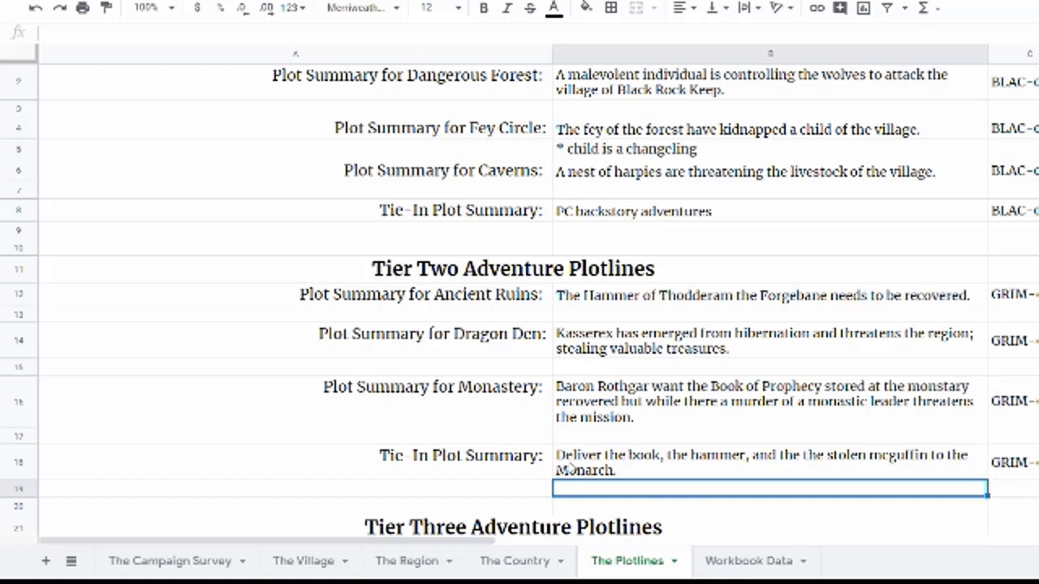
Step: Enter the Abandoned Village plot summary: "While investigating an abandoned village the PCs uncover a dark plot by an evil necromancer."
{"action": "scroll", "coordinate": [578, 459], "scroll_direction": "down", "scroll_amount": 3}
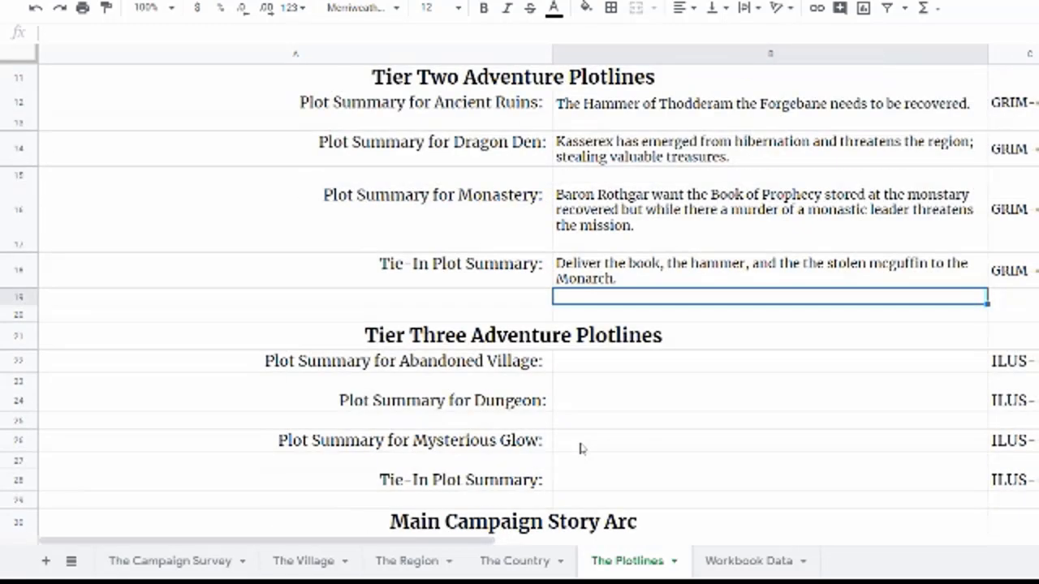
{"action": "left_click", "coordinate": [593, 370]}
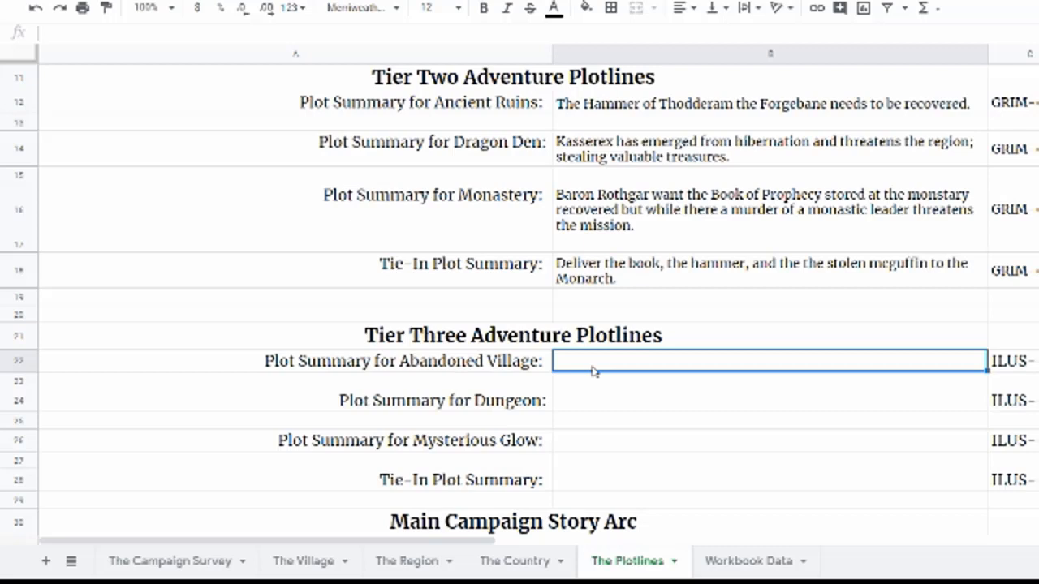
{"action": "type", "text": "While invs"}
{"action": "key", "text": "BackSpace"}
{"action": "type", "text": "estigating an abandoned village the PCs "}
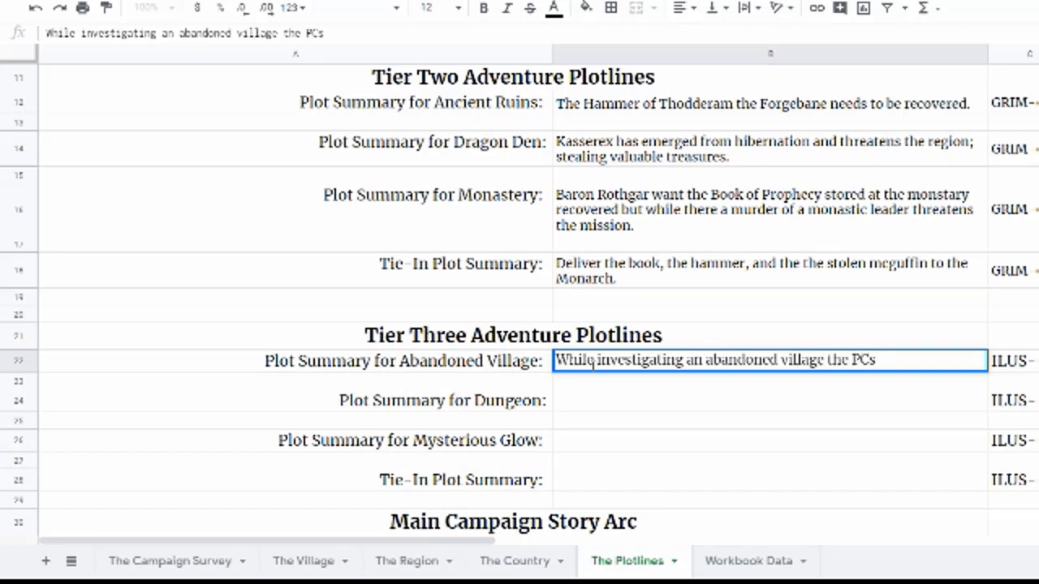
{"action": "type", "text": "uncover a"}
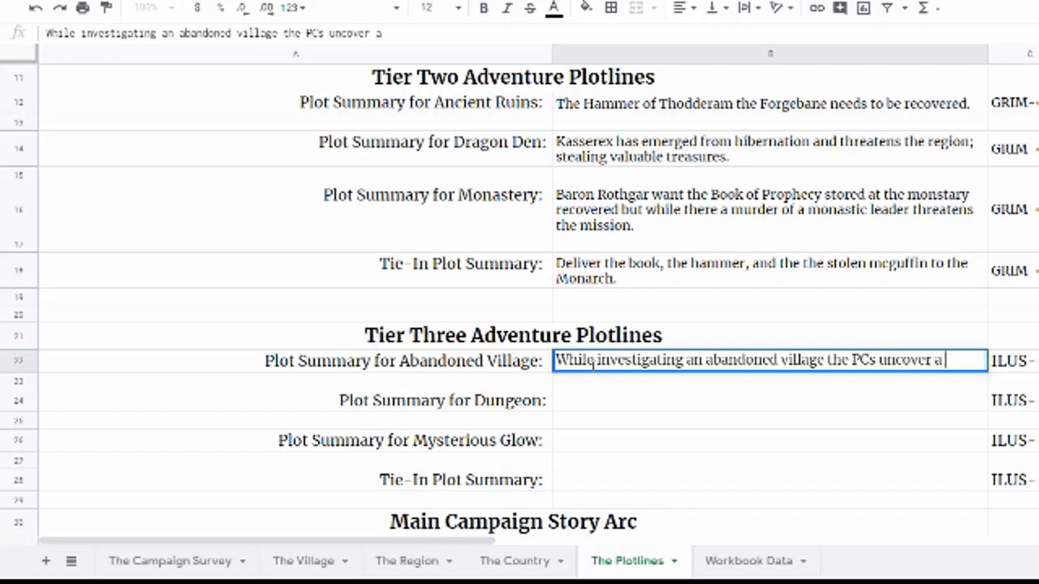
{"action": "type", "text": " dark plot b"}
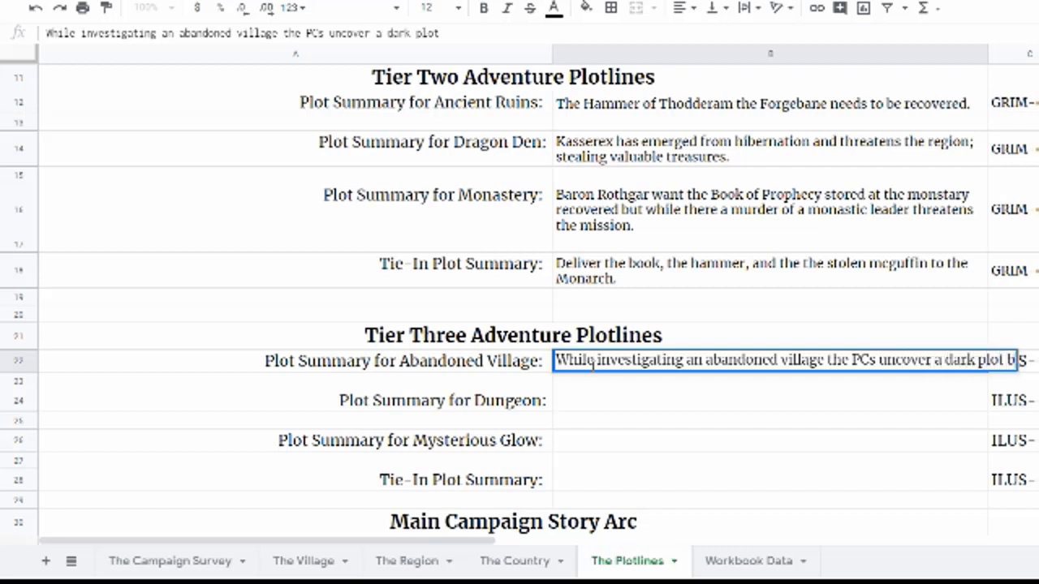
{"action": "type", "text": "y an ovil nec"}
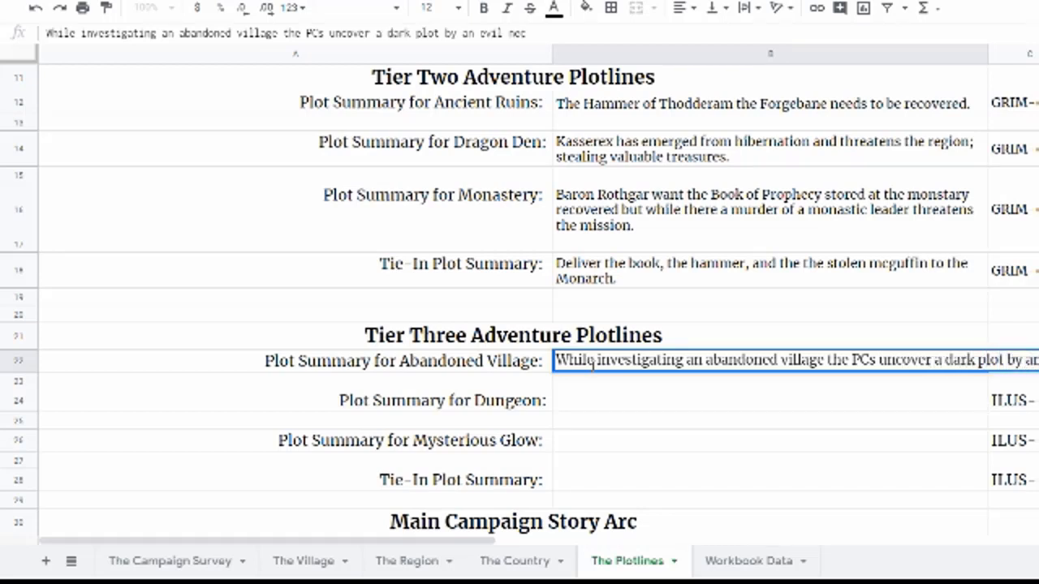
{"action": "type", "text": "romancer."}
{"action": "key", "text": "Return"}
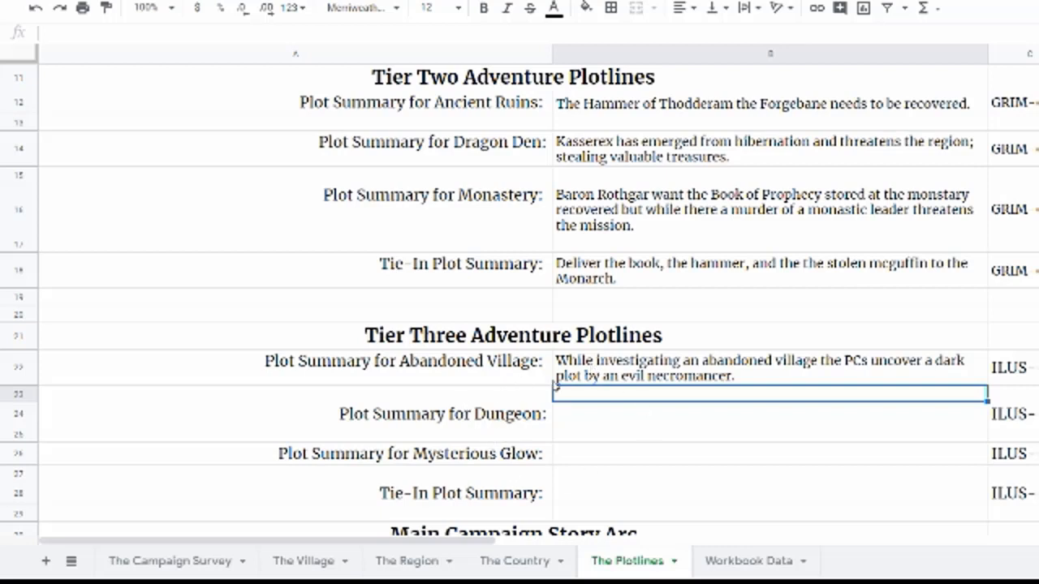
Step: Enter the Dungeon plot summary: "After deciphering a scroll found in the dragon horde the PCs discover the location of the Hall of Tethryl - an Earth Elemental domain."
{"action": "left_click", "coordinate": [588, 418]}
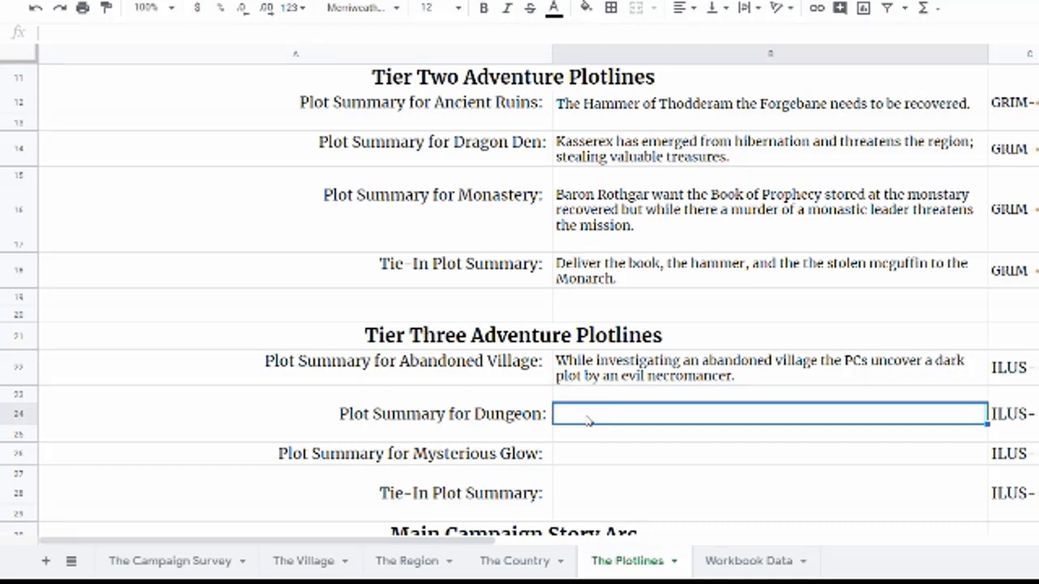
{"action": "type", "text": "After decei"}
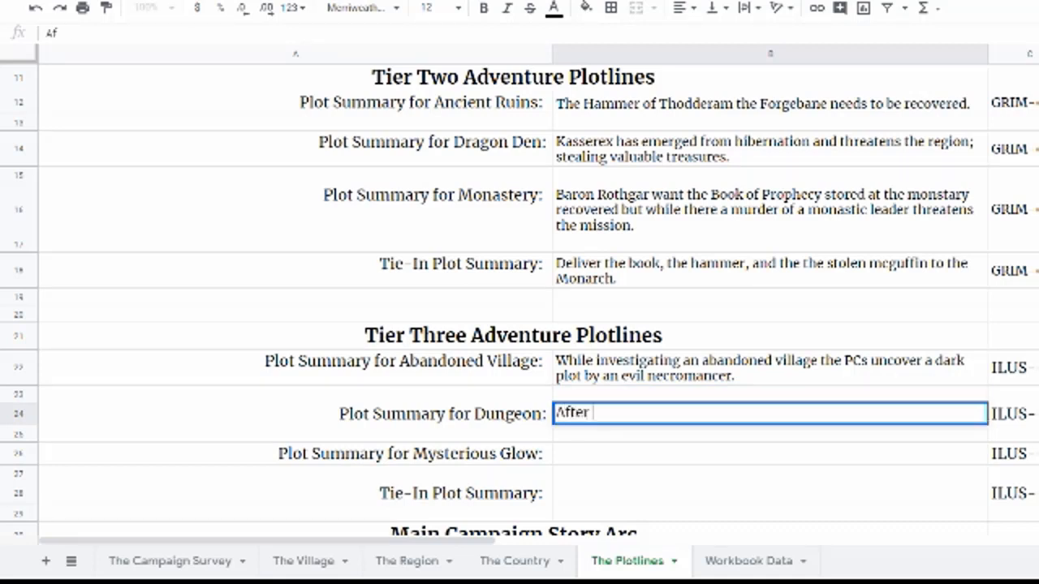
{"action": "key", "text": "BackSpace"}
{"action": "key", "text": "BackSpace"}
{"action": "type", "text": "iphering a "}
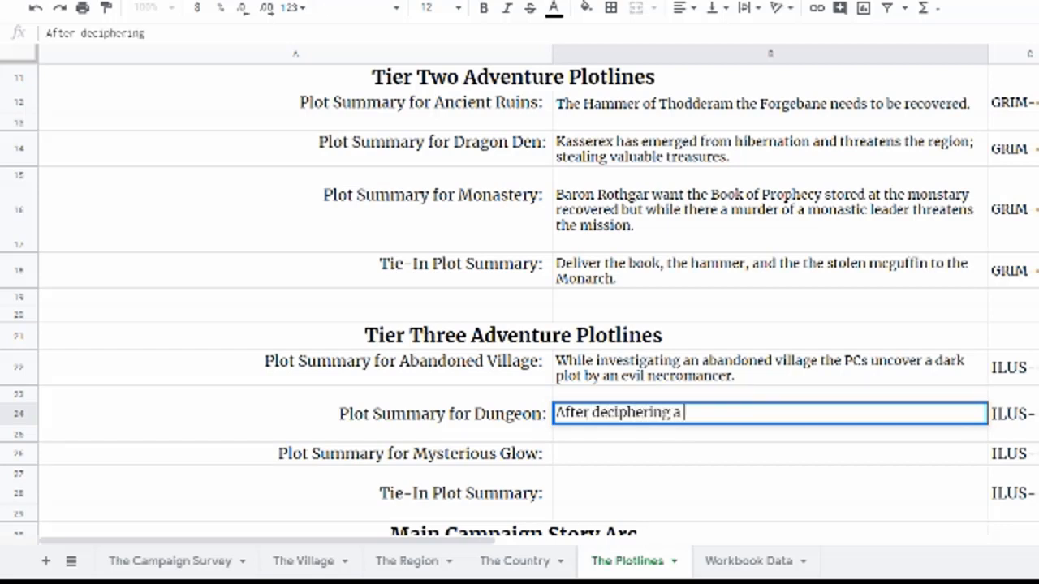
{"action": "type", "text": "scroll fou"}
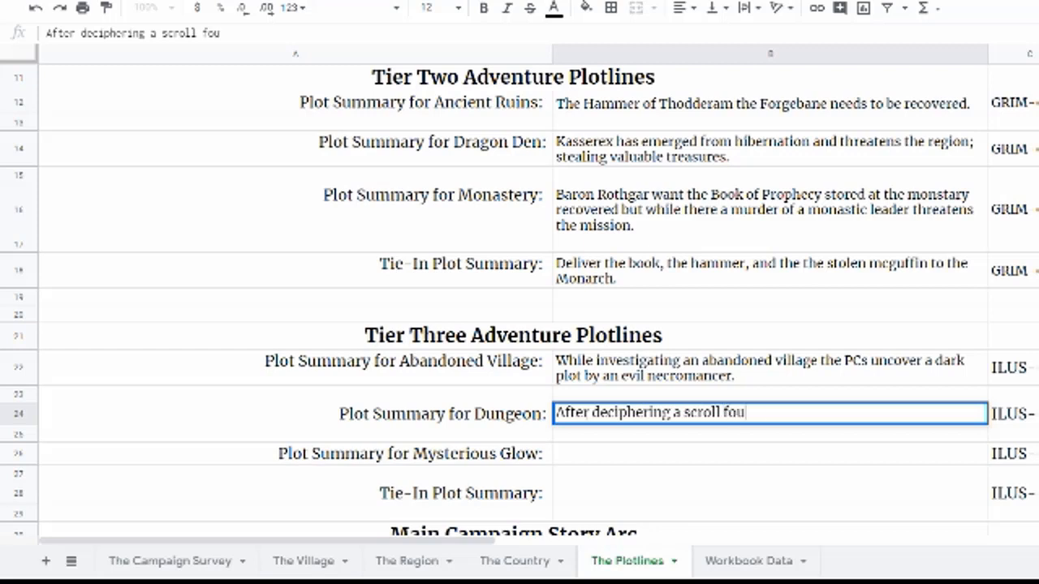
{"action": "type", "text": "nd in the dragon hod"}
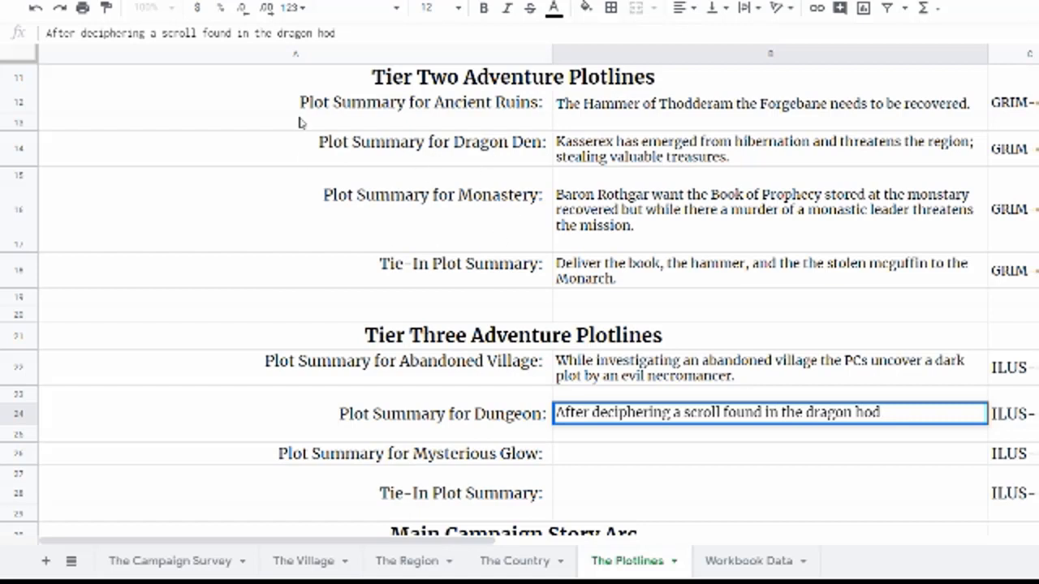
{"action": "left_click", "coordinate": [16, 144]}
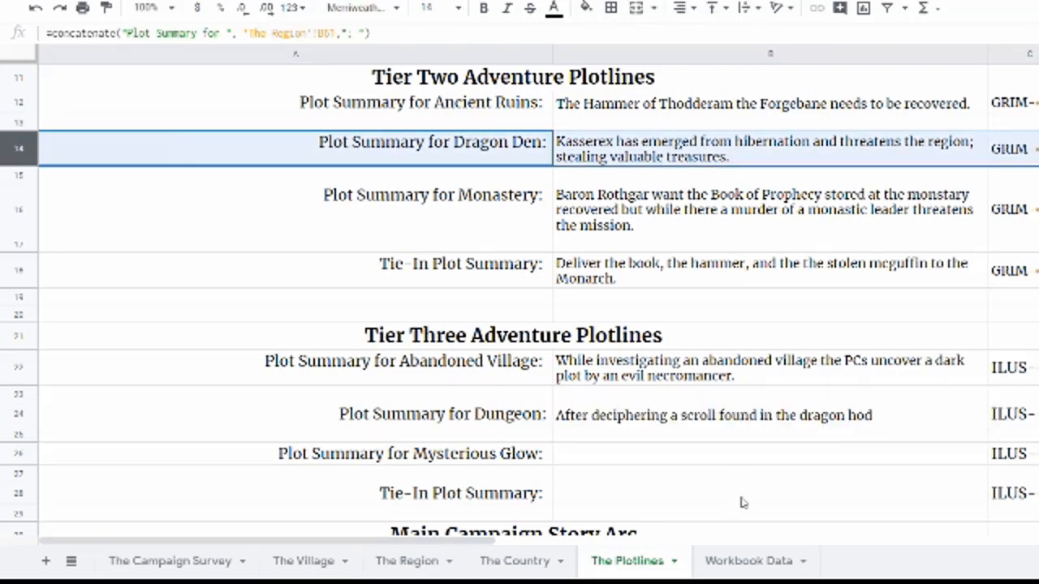
{"action": "left_click", "coordinate": [901, 420]}
{"action": "left_click", "coordinate": [335, 34]}
{"action": "key", "text": "BackSpace"}
{"action": "type", "text": "rde"}
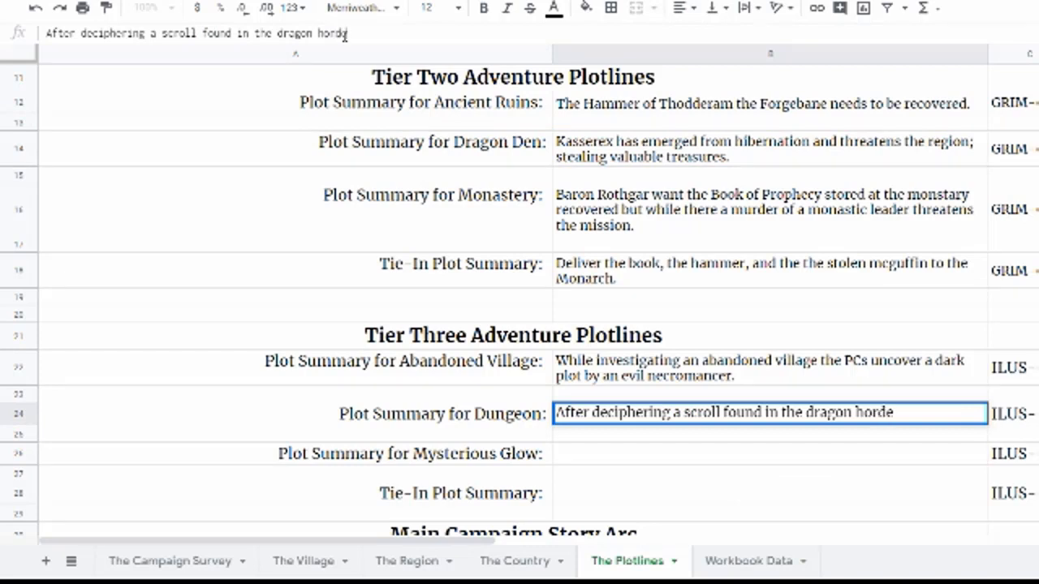
{"action": "type", "text": " the PCs"}
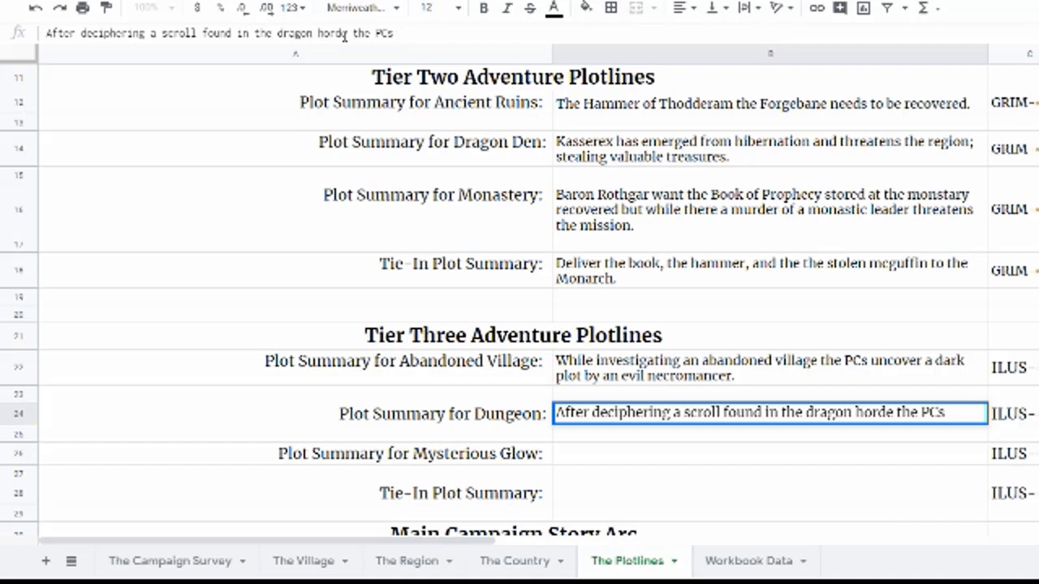
{"action": "type", "text": " discover the site ofa"}
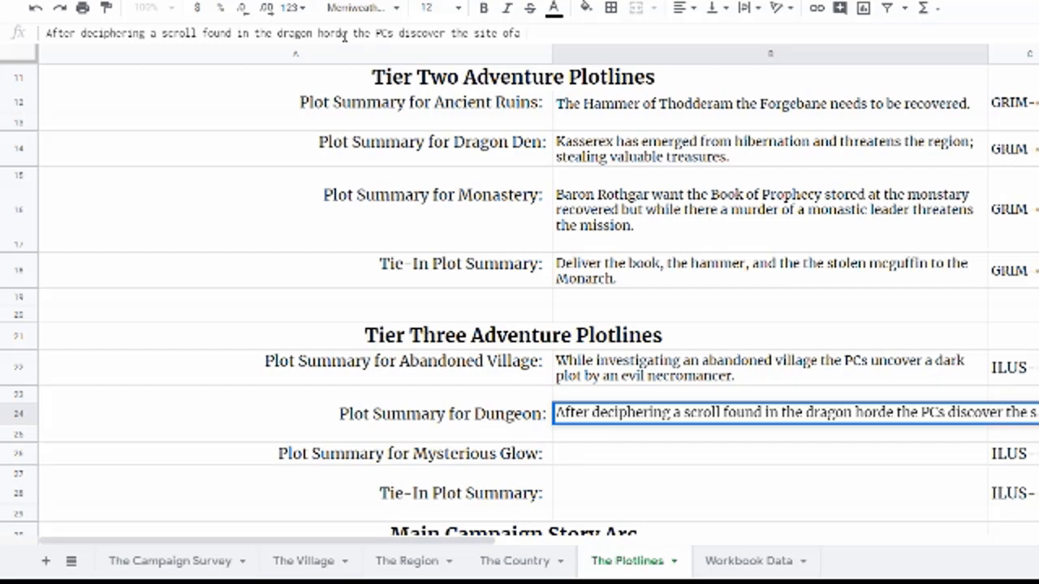
{"action": "key", "text": "BackSpace"}
{"action": "key", "text": "BackSpace"}
{"action": "key", "text": "BackSpace"}
{"action": "key", "text": "BackSpace"}
{"action": "key", "text": "BackSpace"}
{"action": "key", "text": "BackSpace"}
{"action": "key", "text": "BackSpace"}
{"action": "key", "text": "BackSpace"}
{"action": "key", "text": "BackSpace"}
{"action": "type", "text": "location"}
{"action": "key", "text": "BackSpace"}
{"action": "key", "text": "BackSpace"}
{"action": "key", "text": "BackSpace"}
{"action": "key", "text": "BackSpace"}
{"action": "key", "text": "BackSpace"}
{"action": "key", "text": "BackSpace"}
{"action": "key", "text": "BackSpace"}
{"action": "key", "text": "BackSpace"}
{"action": "type", "text": "location of the Hall of Tethryl - an Earth Eld"}
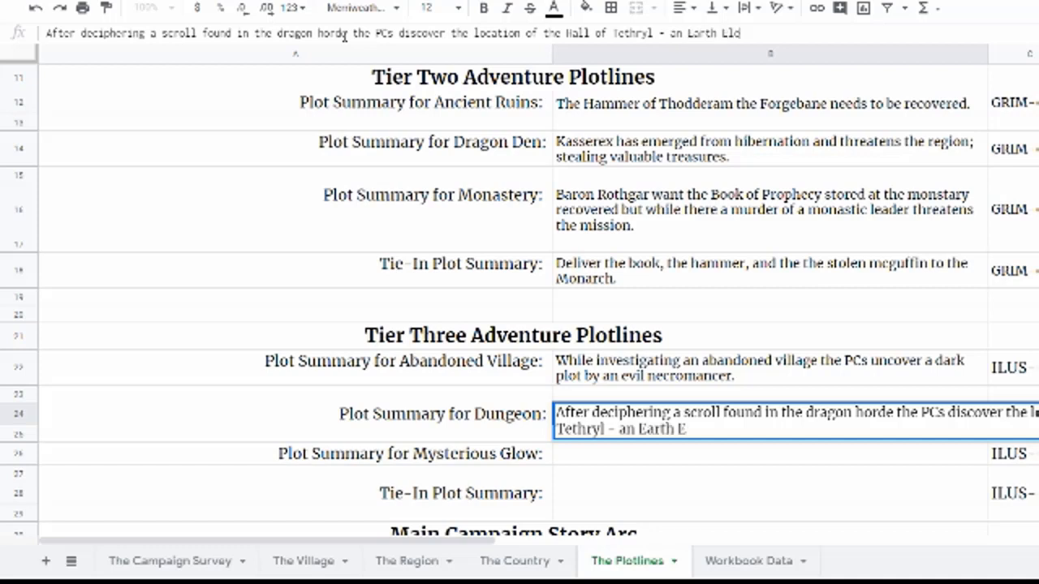
{"action": "key", "text": "BackSpace"}
{"action": "type", "text": "emental domain"}
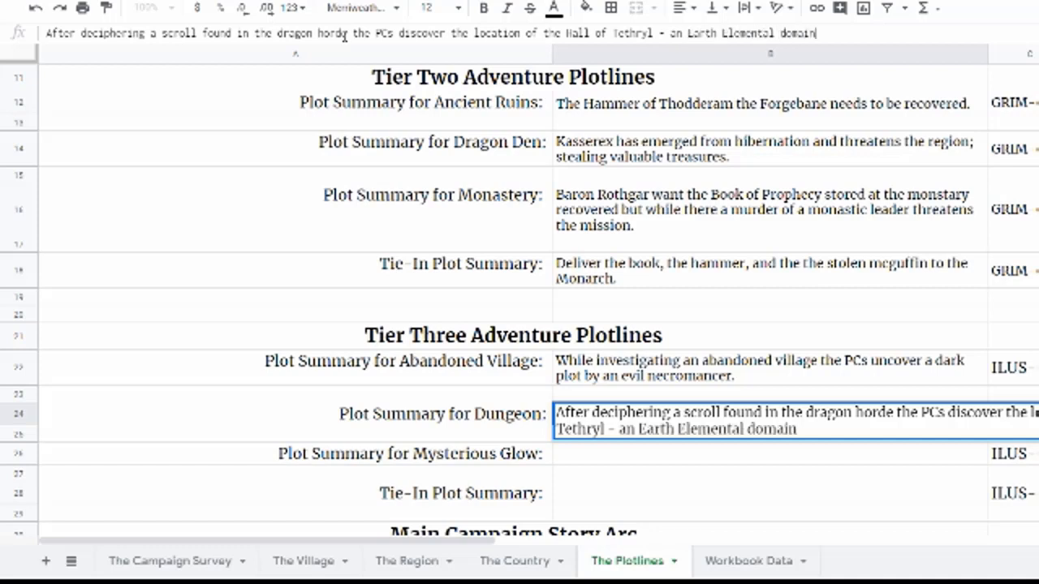
{"action": "type", "text": "."}
{"action": "key", "text": "Return"}
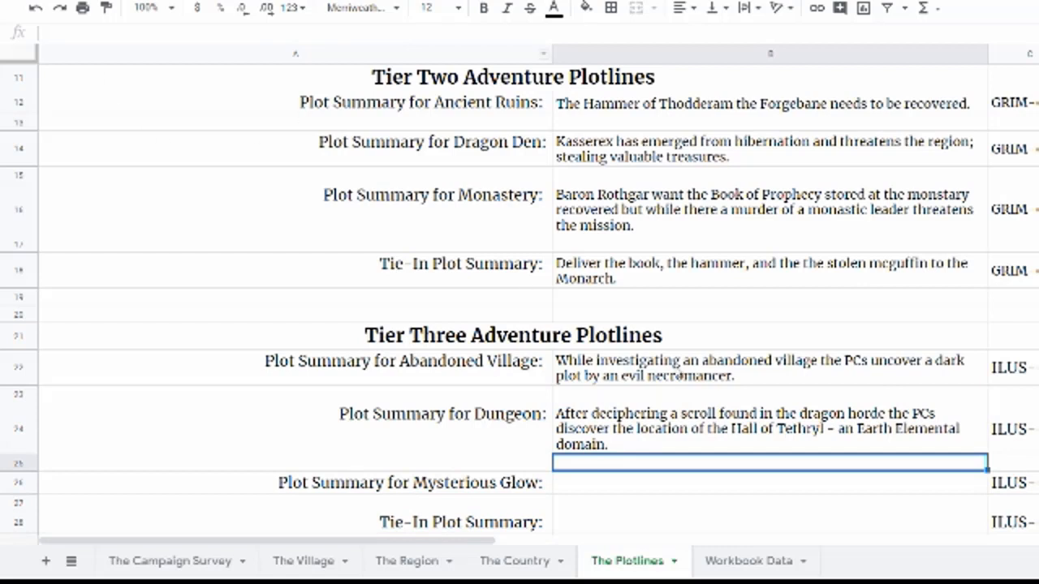
Step: Enter the Mysterious Glow summary: while investigating a mysterious glow, the PCs find a magical cataclysm site whose burst warps creatures and threatens the land
{"action": "left_click", "coordinate": [582, 486]}
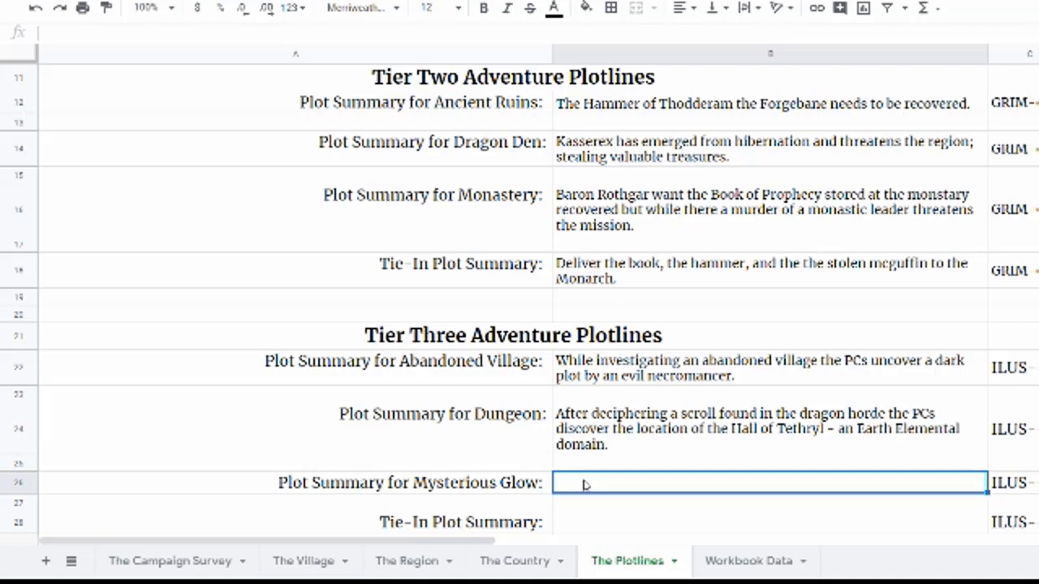
{"action": "type", "text": "While"}
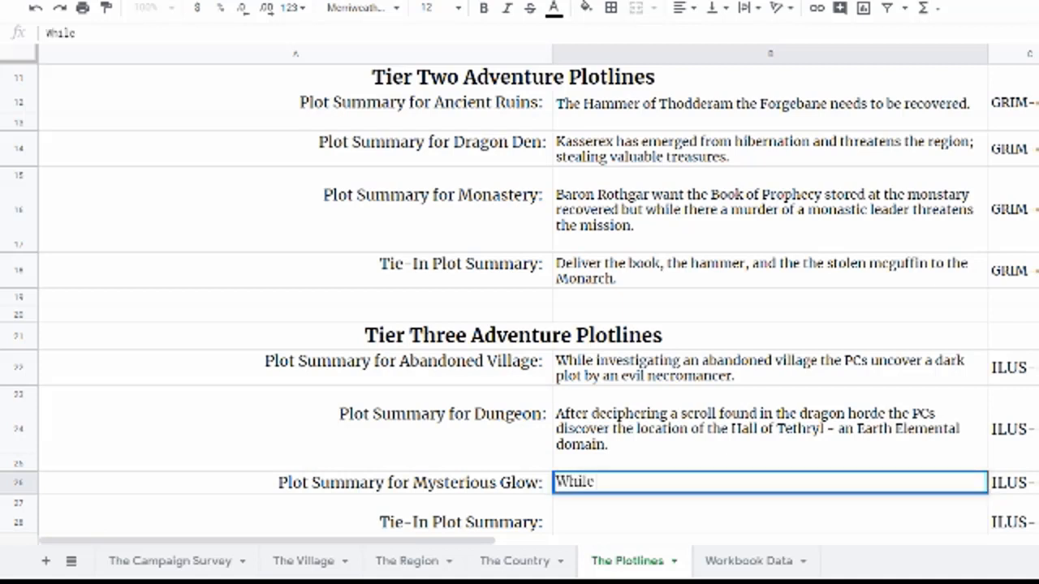
{"action": "type", "text": " investigating"}
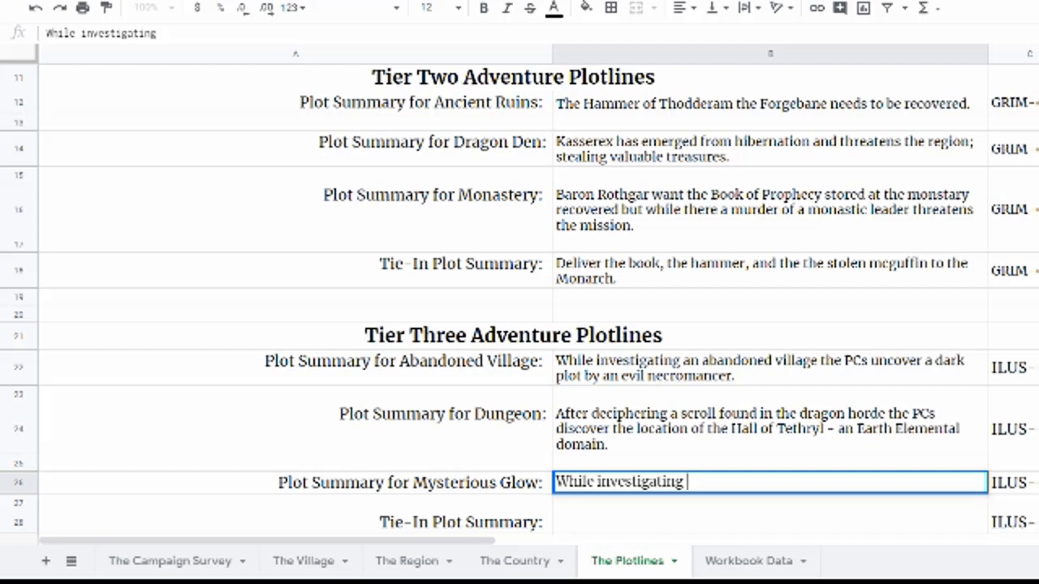
{"action": "type", "text": "a mysterious glos"}
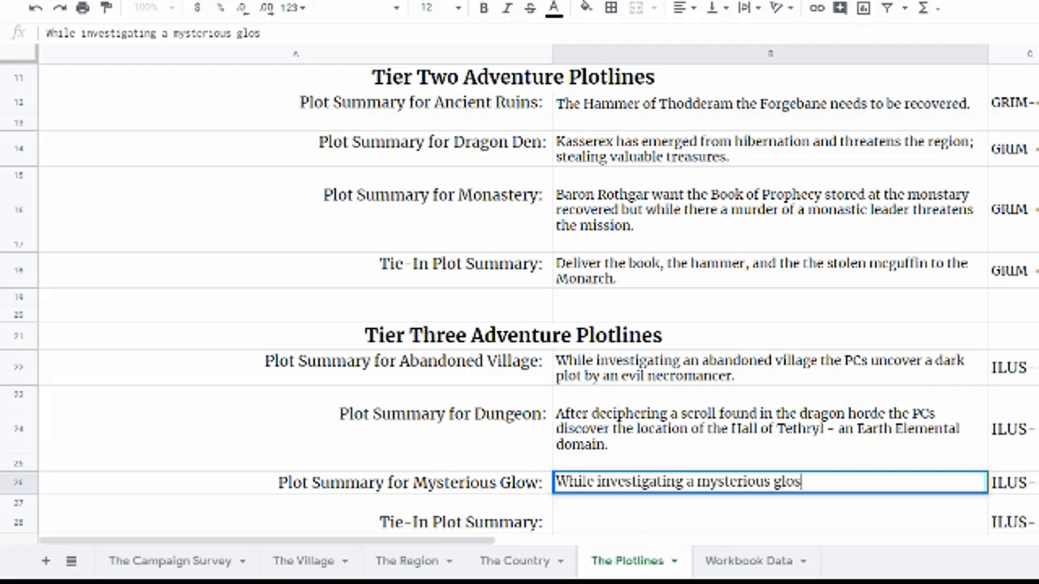
{"action": "type", "text": ", the PC"}
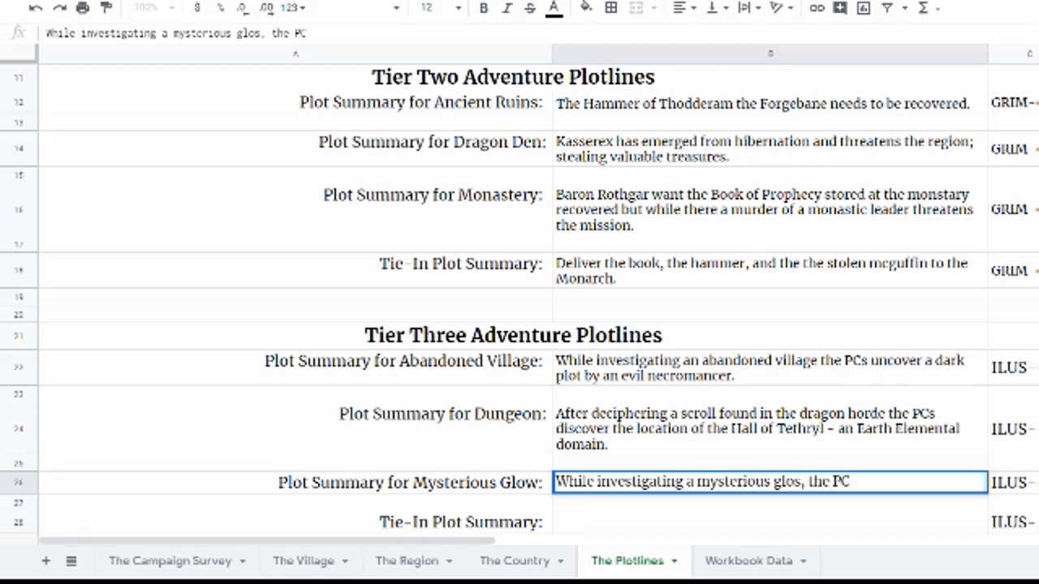
{"action": "type", "text": "s"}
{"action": "type", "text": " find a s"}
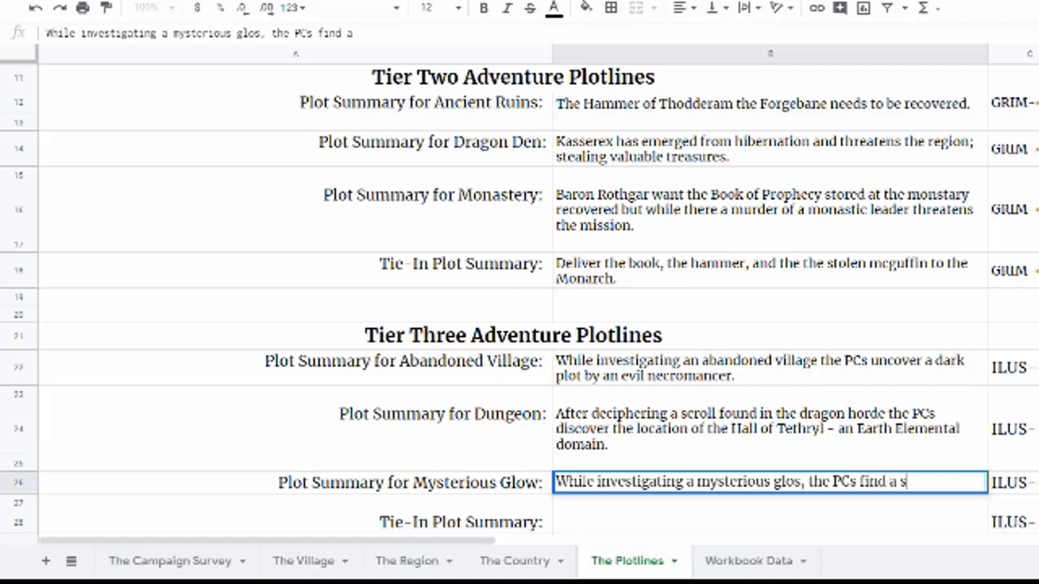
{"action": "type", "text": "ite of magical"}
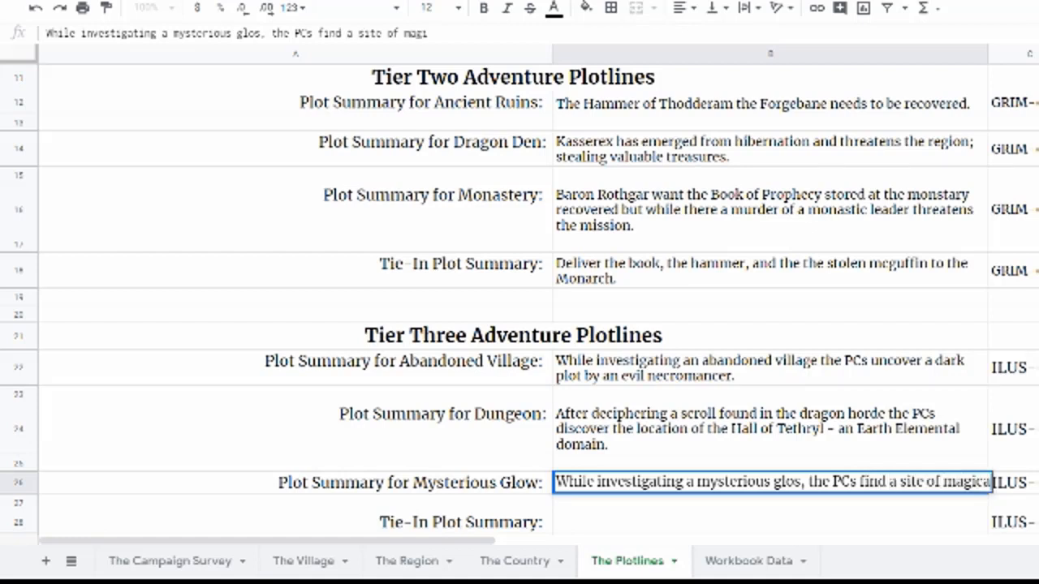
{"action": "key", "text": "BackSpace"}
{"action": "key", "text": "BackSpace"}
{"action": "key", "text": "BackSpace"}
{"action": "key", "text": "BackSpace"}
{"action": "key", "text": "BackSpace"}
{"action": "key", "text": "BackSpace"}
{"action": "key", "text": "BackSpace"}
{"action": "key", "text": "BackSpace"}
{"action": "key", "text": "BackSpace"}
{"action": "type", "text": "f a magical cat"}
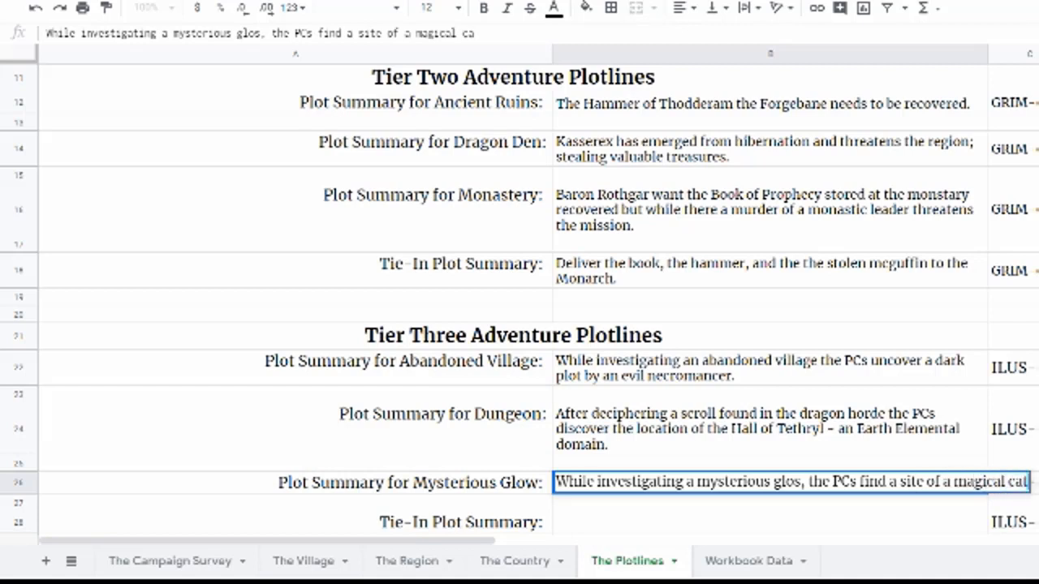
{"action": "type", "text": "aclysm"}
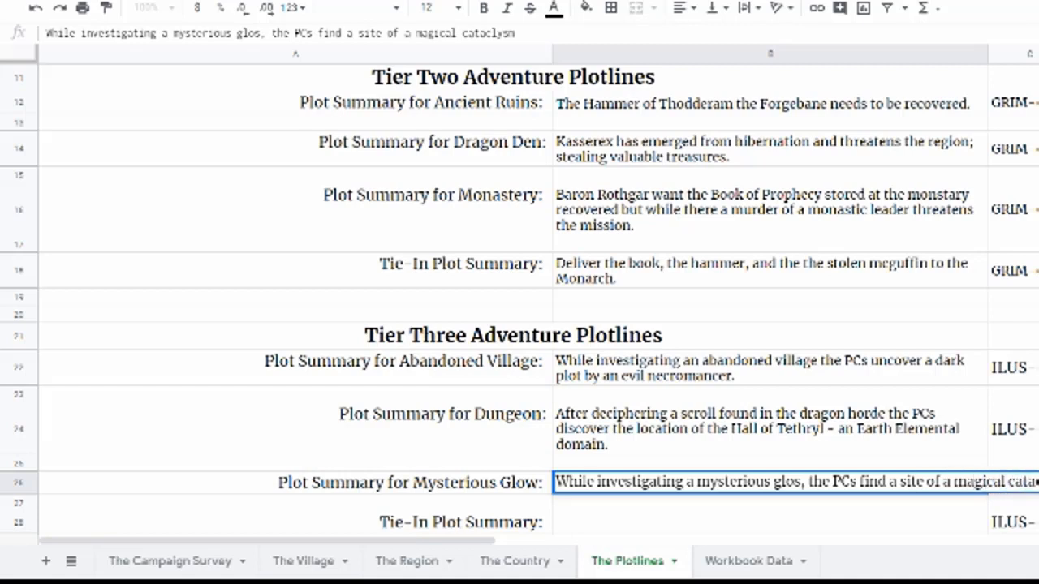
{"action": "type", "text": " where"}
{"action": "key", "text": "BackSpace"}
{"action": "key", "text": "BackSpace"}
{"action": "key", "text": "BackSpace"}
{"action": "key", "text": "BackSpace"}
{"action": "type", "text": "hich unleased"}
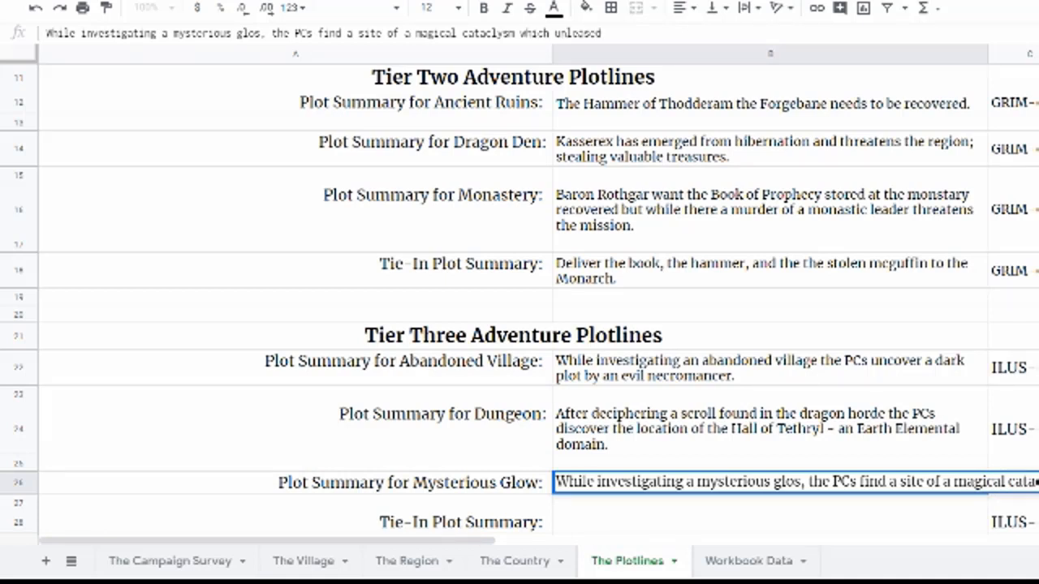
{"action": "type", "text": " a magical burst whihc"}
{"action": "key", "text": "BackSpace"}
{"action": "key", "text": "BackSpace"}
{"action": "type", "text": "ch"}
{"action": "key", "text": "BackSpace"}
{"action": "key", "text": "BackSpace"}
{"action": "key", "text": "BackSpace"}
{"action": "key", "text": "BackSpace"}
{"action": "key", "text": "BackSpace"}
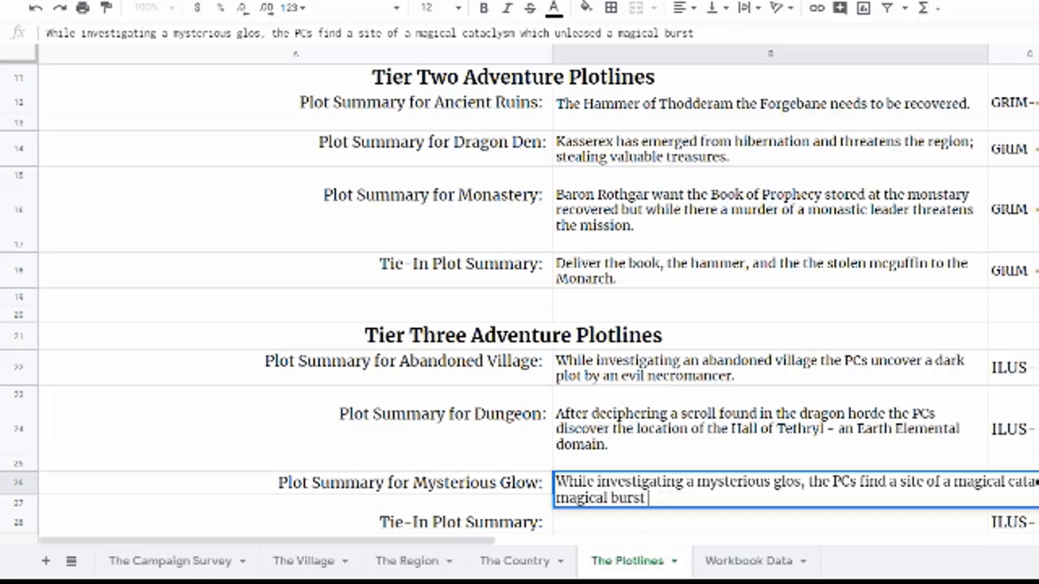
{"action": "type", "text": "warping and c"}
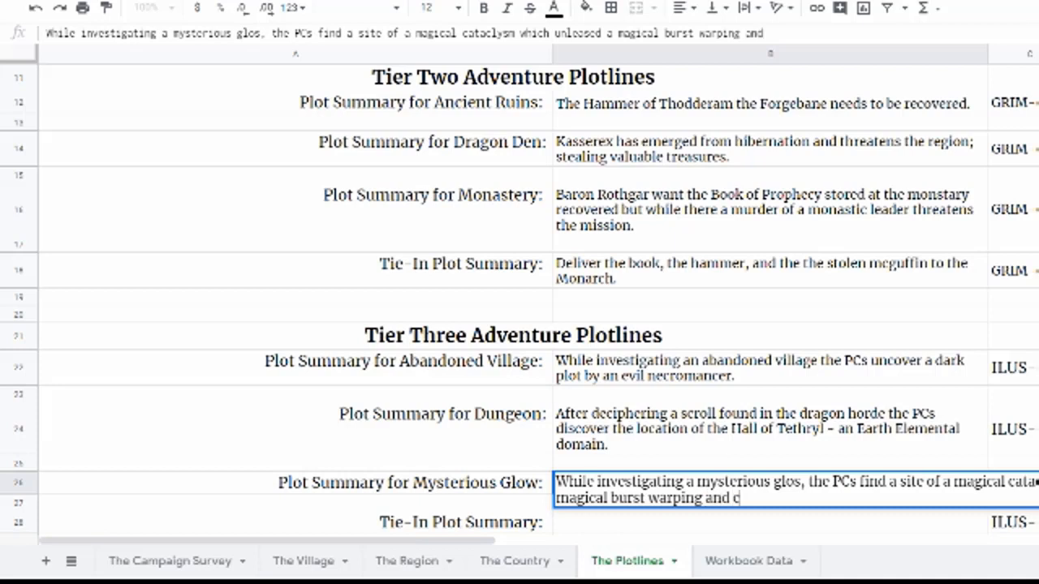
{"action": "type", "text": "hanging c"}
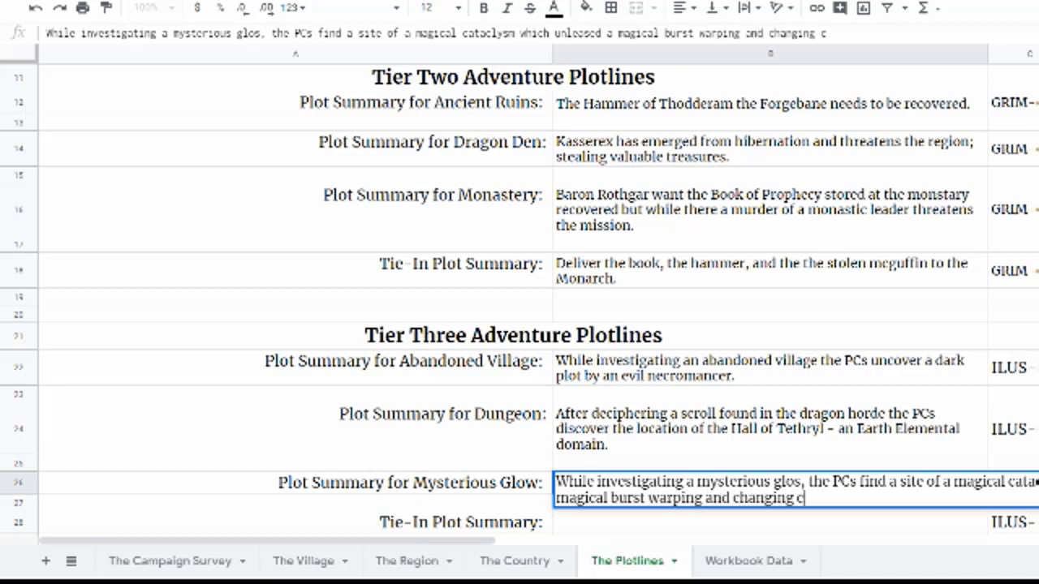
{"action": "type", "text": "reatures."}
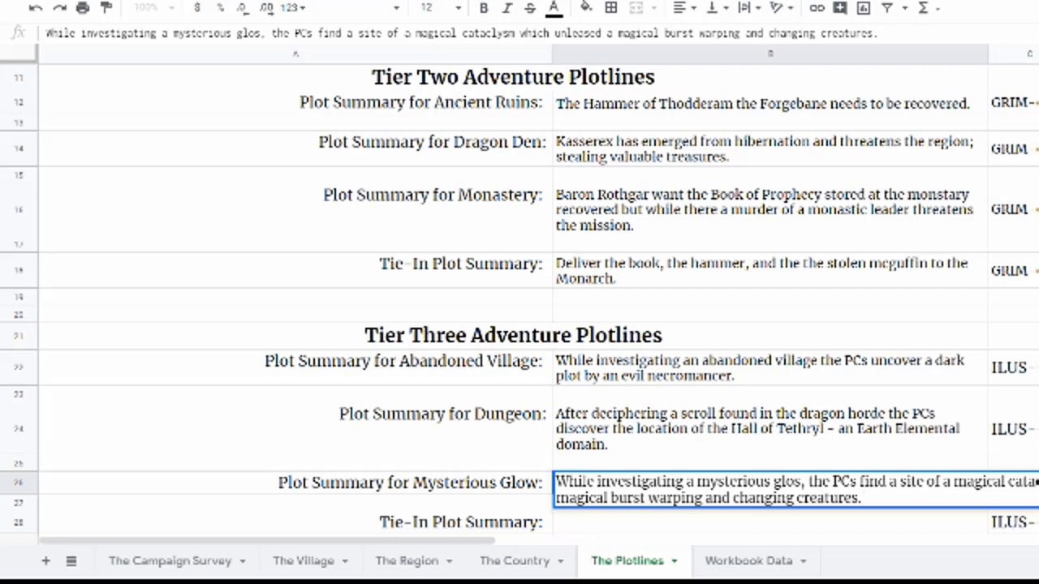
{"action": "type", "text": "But the"}
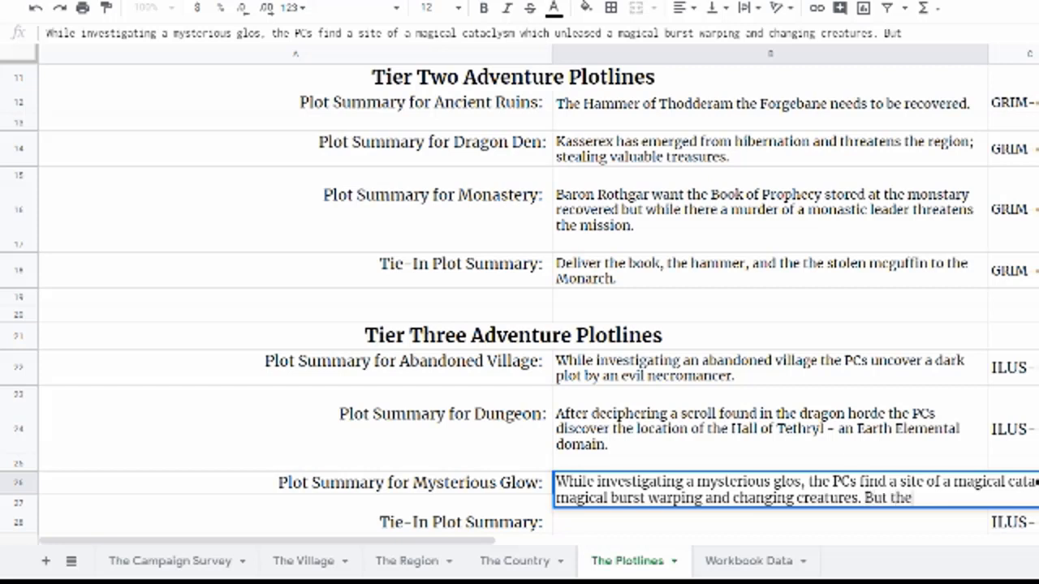
{"action": "type", "text": " catacly"}
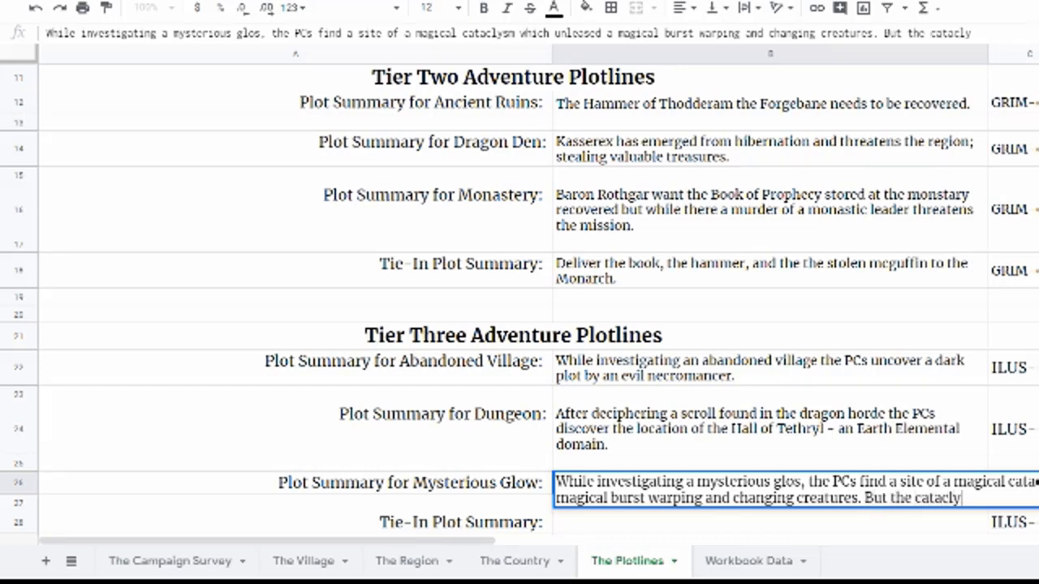
{"action": "type", "text": "ms threatens"}
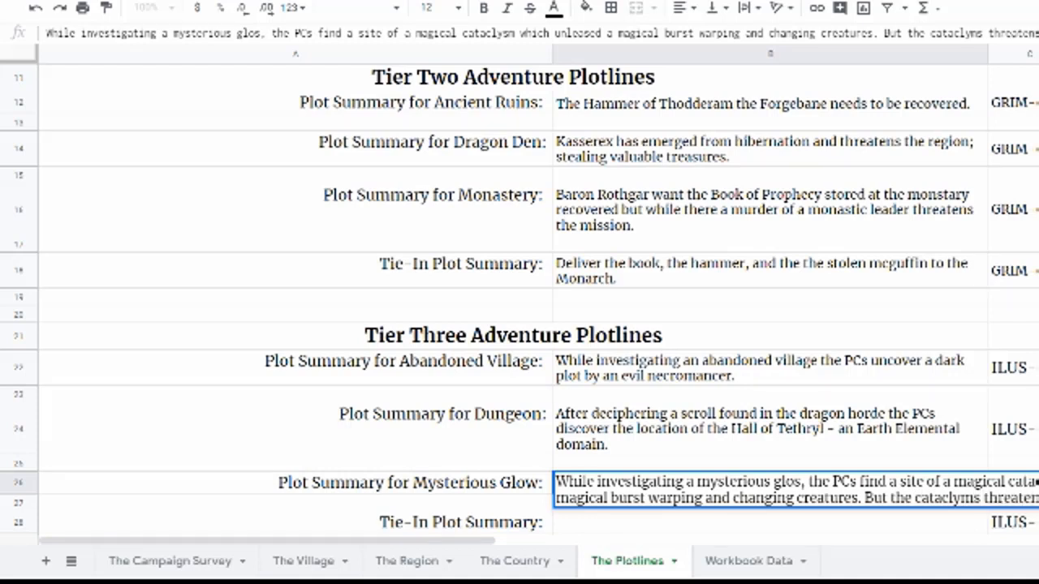
{"action": "key", "text": "Return"}
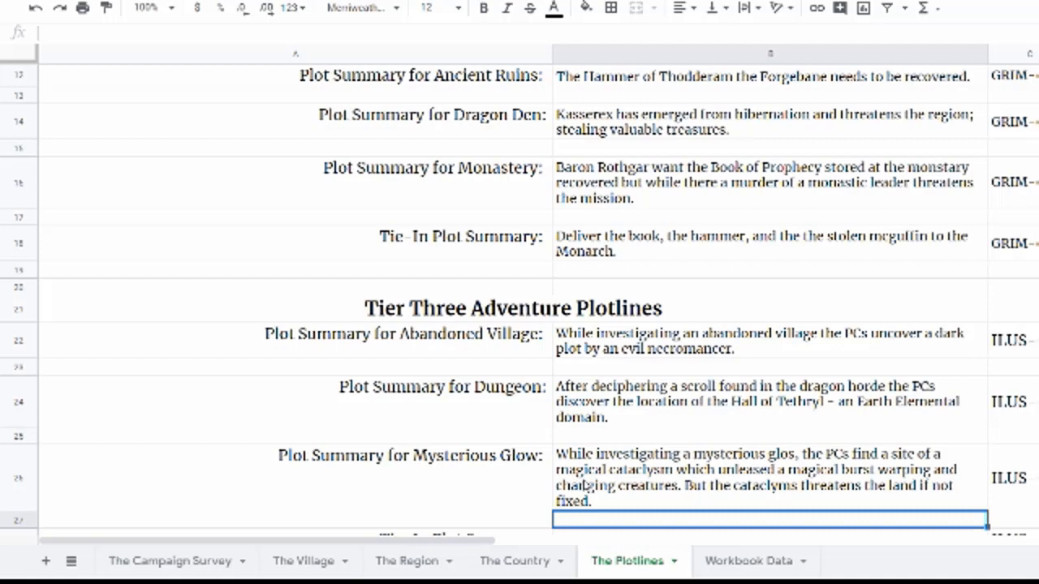
{"action": "scroll", "coordinate": [586, 485], "scroll_direction": "right", "scroll_amount": 10}
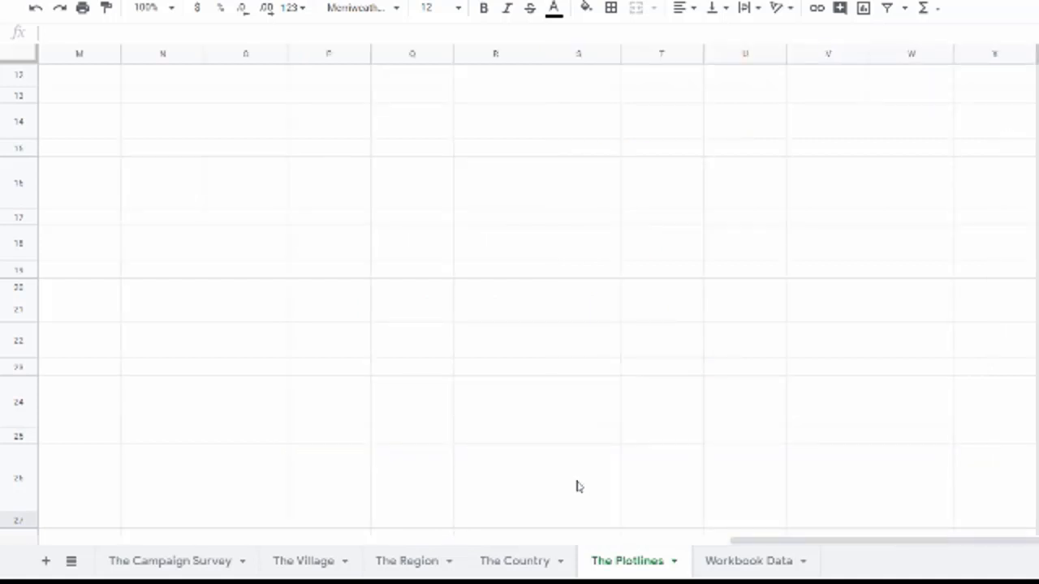
{"action": "scroll", "coordinate": [515, 380], "scroll_direction": "up", "scroll_amount": 5}
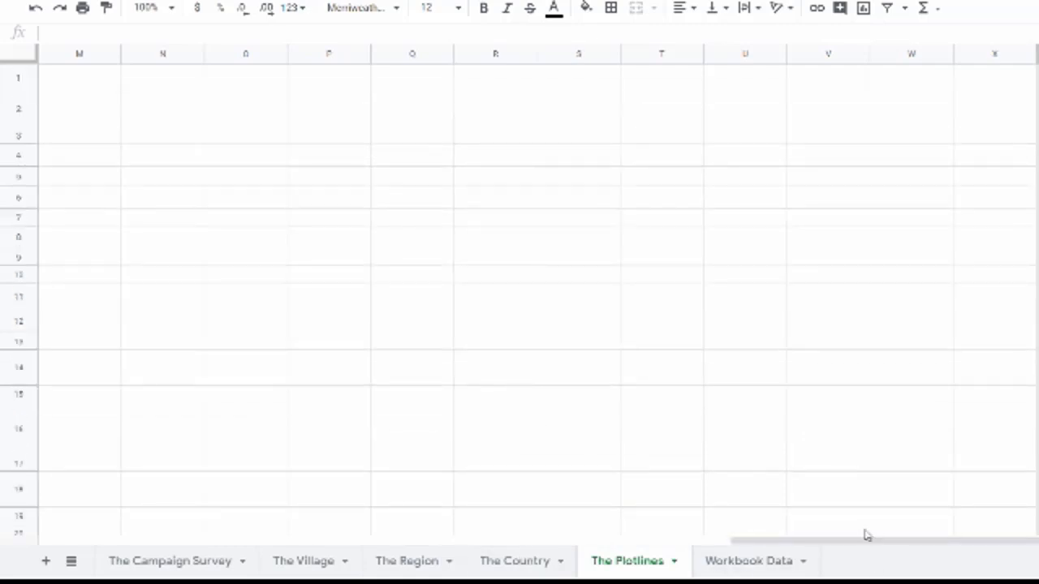
{"action": "left_click_drag", "start_coordinate": [858, 542], "coordinate": [262, 519]}
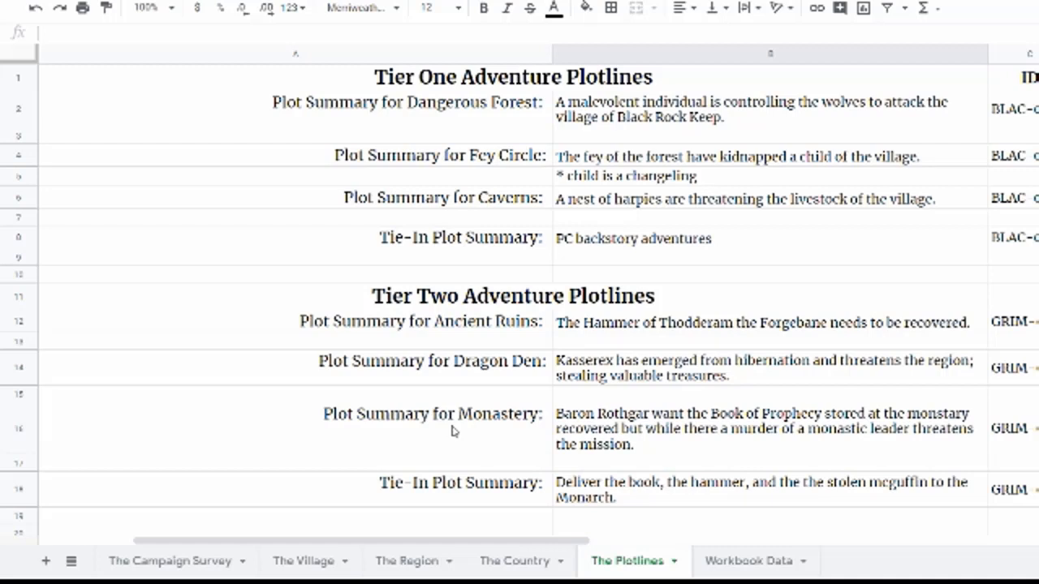
Step: Enter the Tier Three Tie-In summary: after the cataclysm, the PCs recruit a villainous assassin to thwart a high cleric and mage allied with an Agent of Zixxur
{"action": "scroll", "coordinate": [453, 431], "scroll_direction": "down", "scroll_amount": 5}
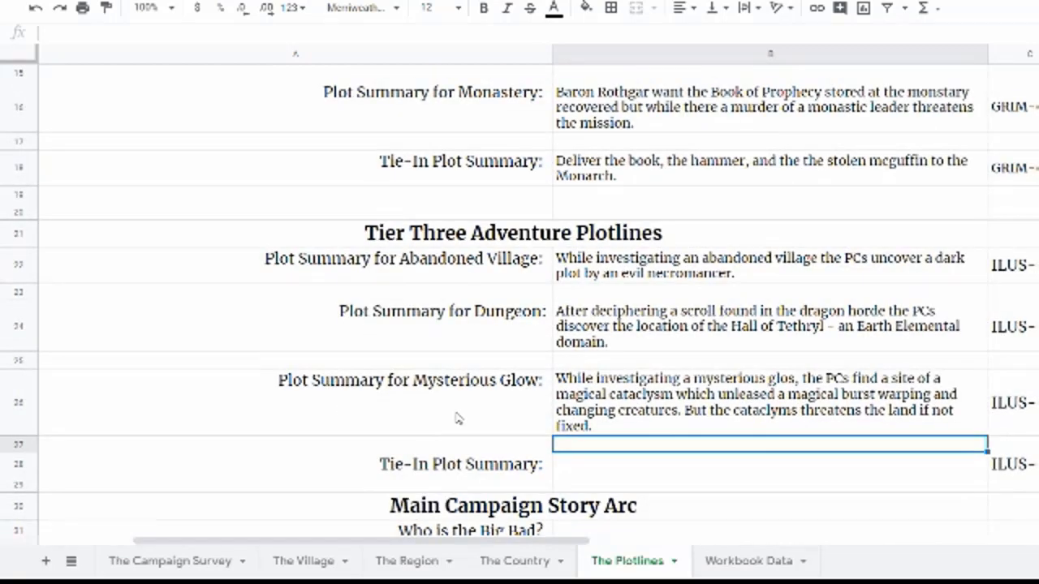
{"action": "left_click", "coordinate": [728, 438]}
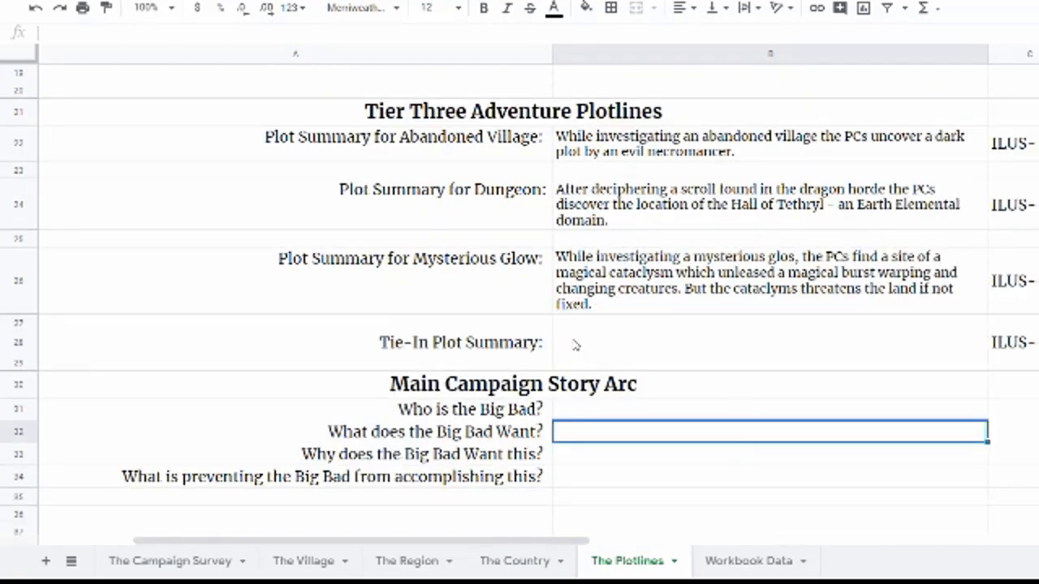
{"action": "left_click", "coordinate": [574, 344]}
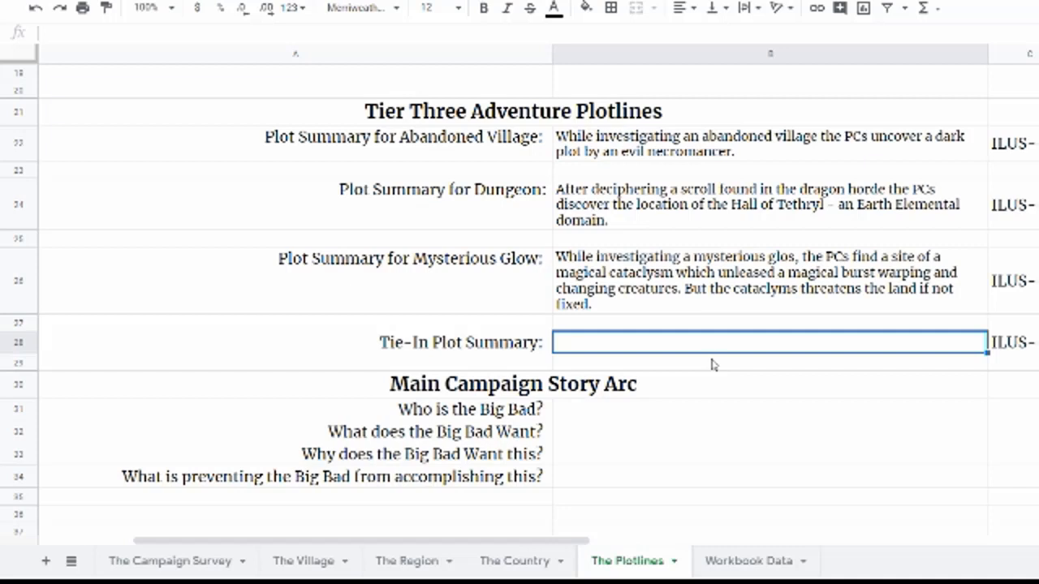
{"action": "type", "text": "After"}
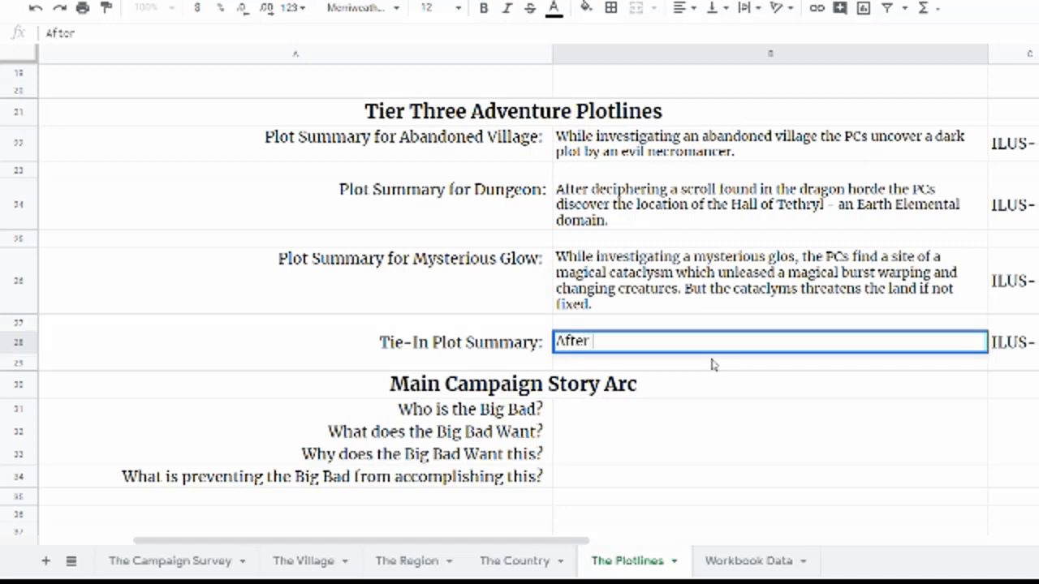
{"action": "type", "text": " discovering the c"}
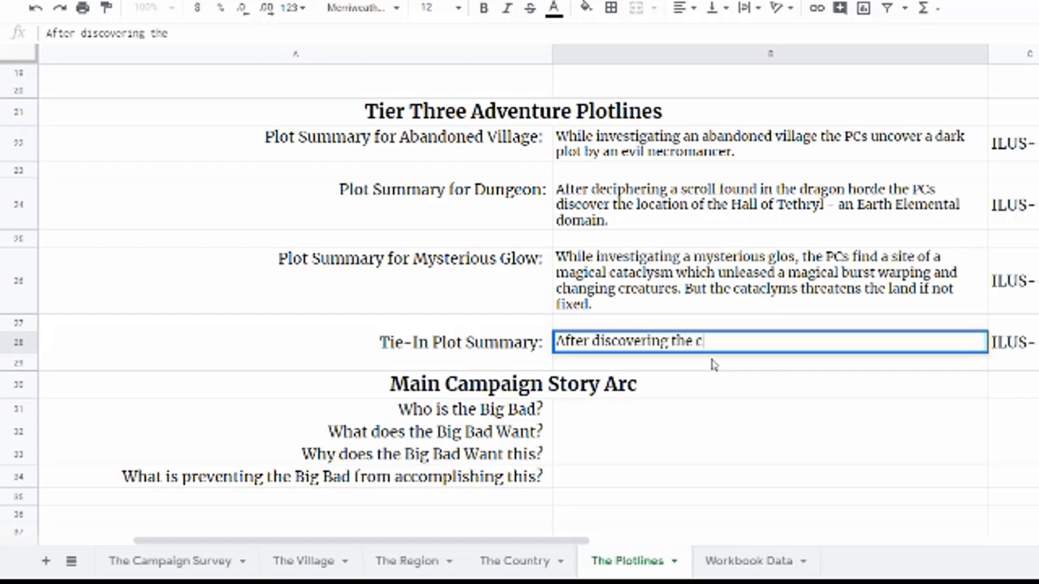
{"action": "type", "text": "ause of the cataclyms,"}
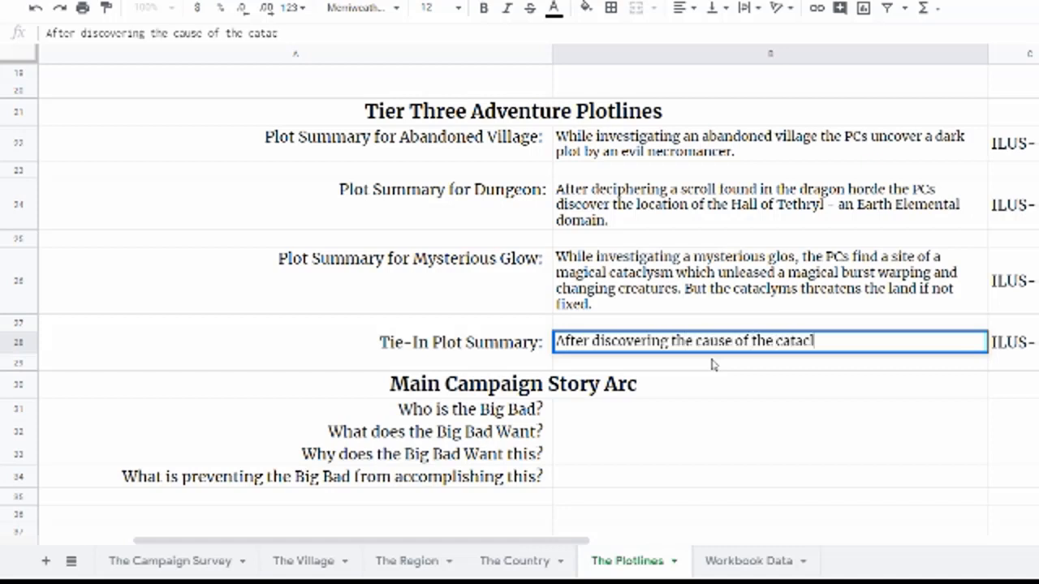
{"action": "key", "text": "BackSpace"}
{"action": "key", "text": "BackSpace"}
{"action": "key", "text": "BackSpace"}
{"action": "type", "text": "sm, "}
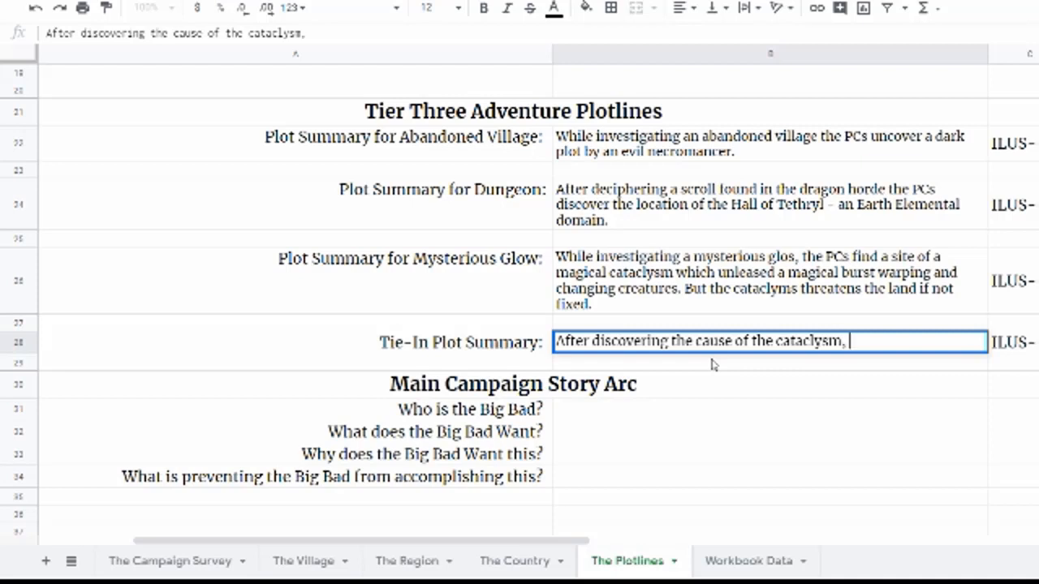
{"action": "type", "text": "the PCs must re"}
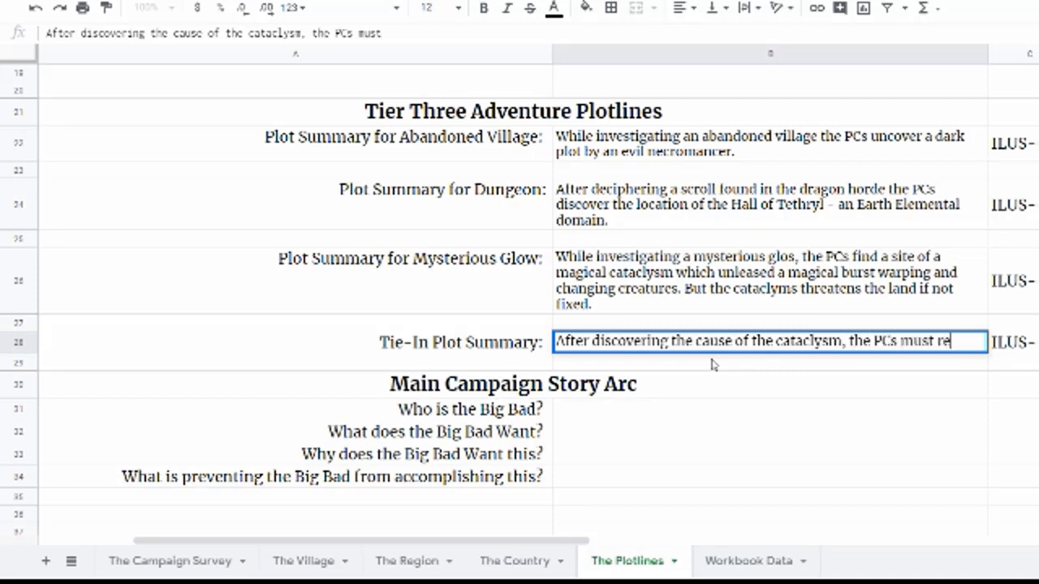
{"action": "type", "text": "cruit a villainou"}
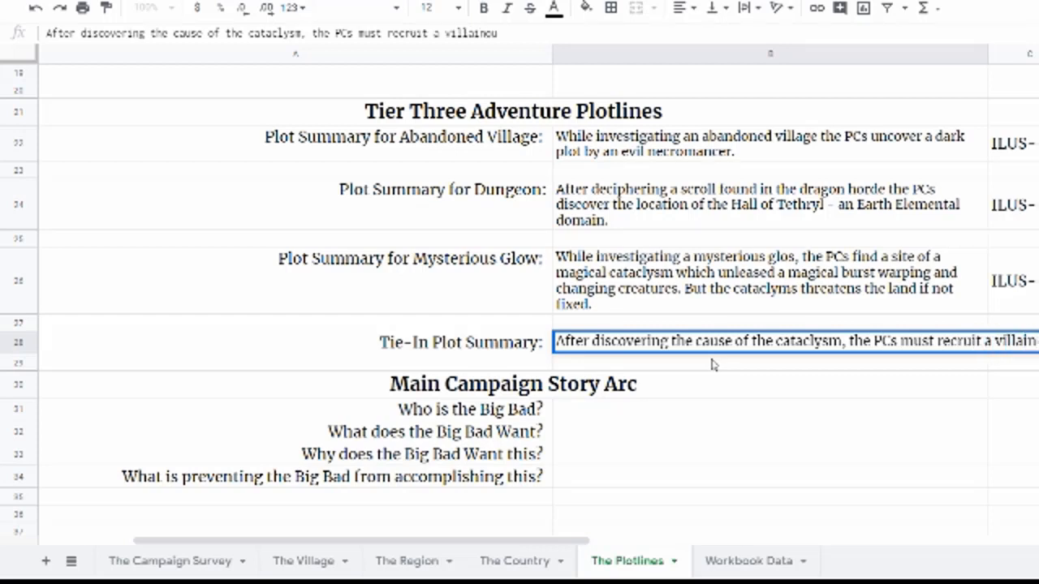
{"action": "type", "text": "s assossin to thwart"}
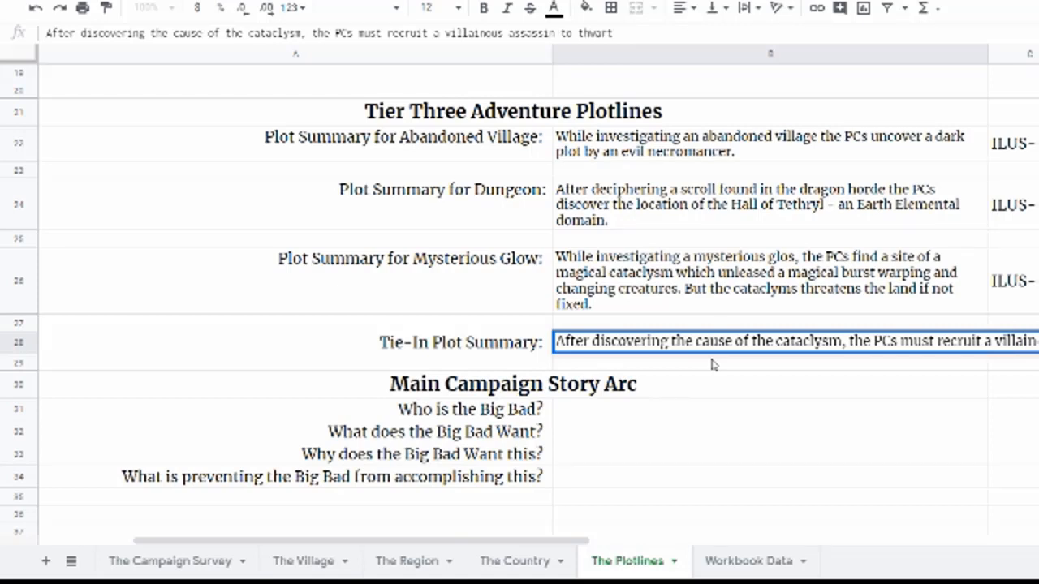
{"action": "type", "text": " the plans of a"}
{"action": "key", "text": "BackSpace"}
{"action": "type", "text": "a"}
{"action": "type", "text": "hig"}
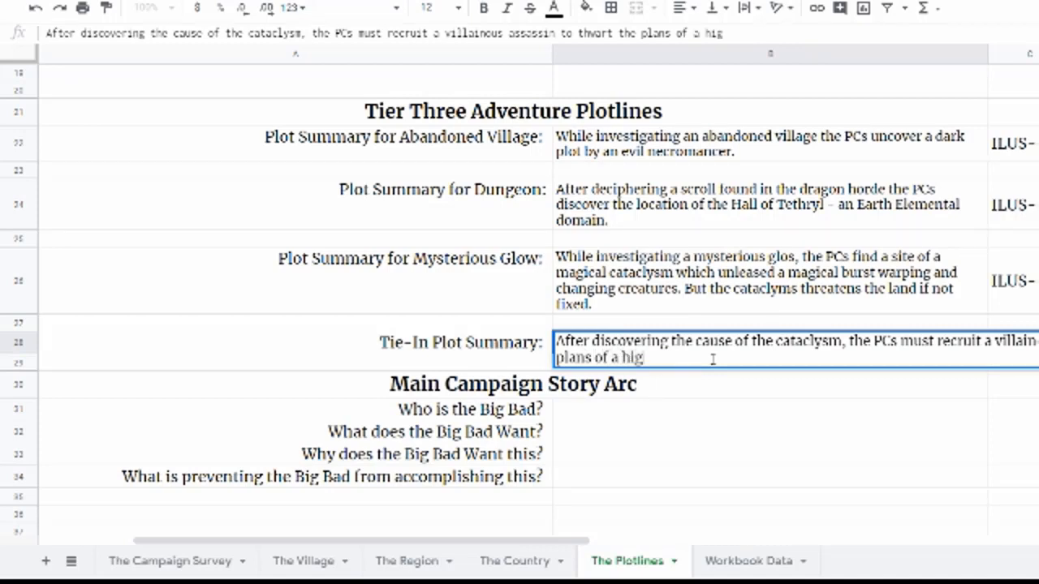
{"action": "type", "text": "h cleric and high cleric and h"}
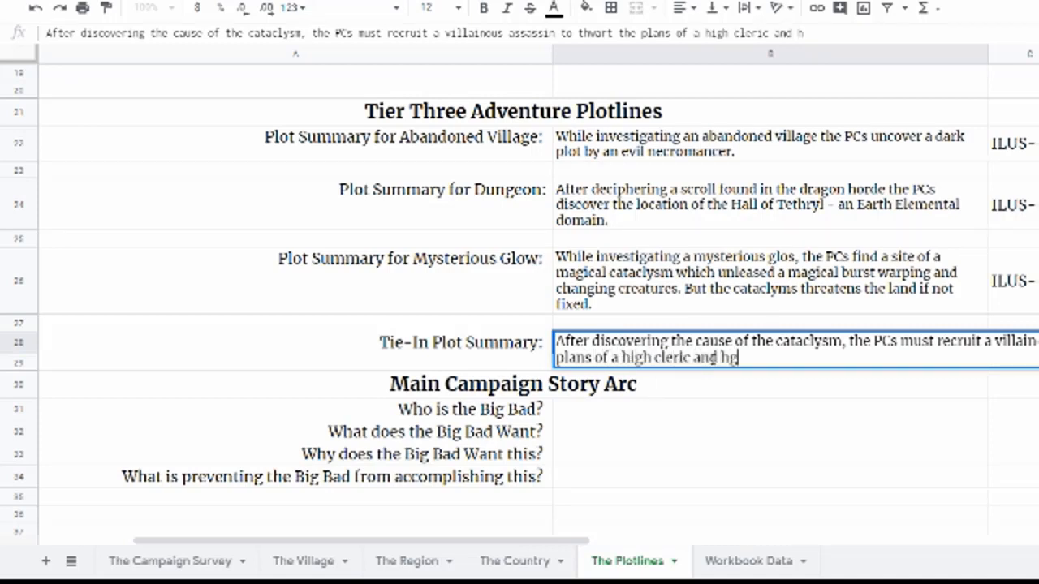
{"action": "key", "text": "BackSpace"}
{"action": "key", "text": "BackSpace"}
{"action": "type", "text": "igh mage "}
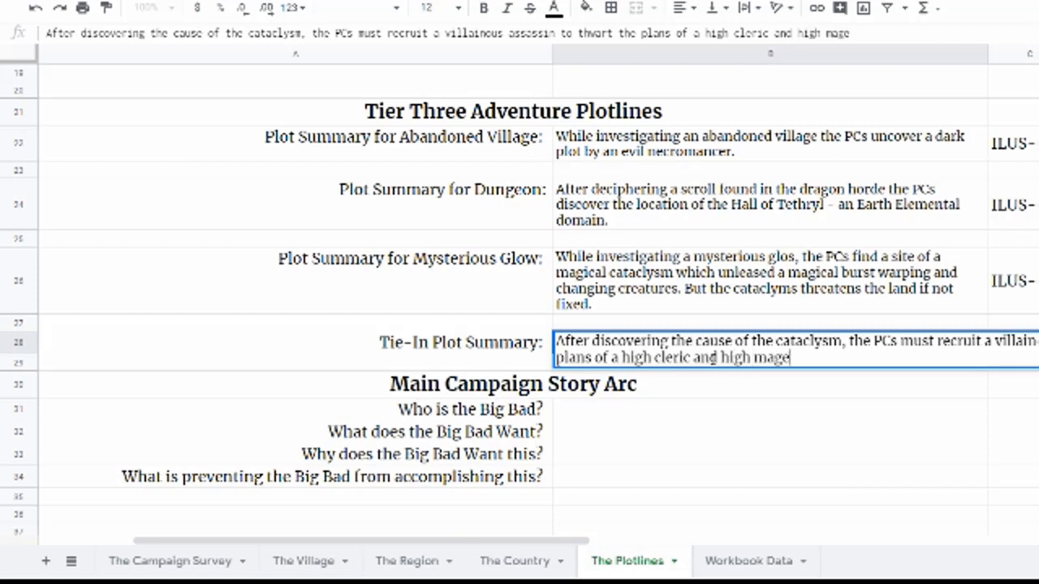
{"action": "type", "text": "who r"}
{"action": "type", "text": "e wo"}
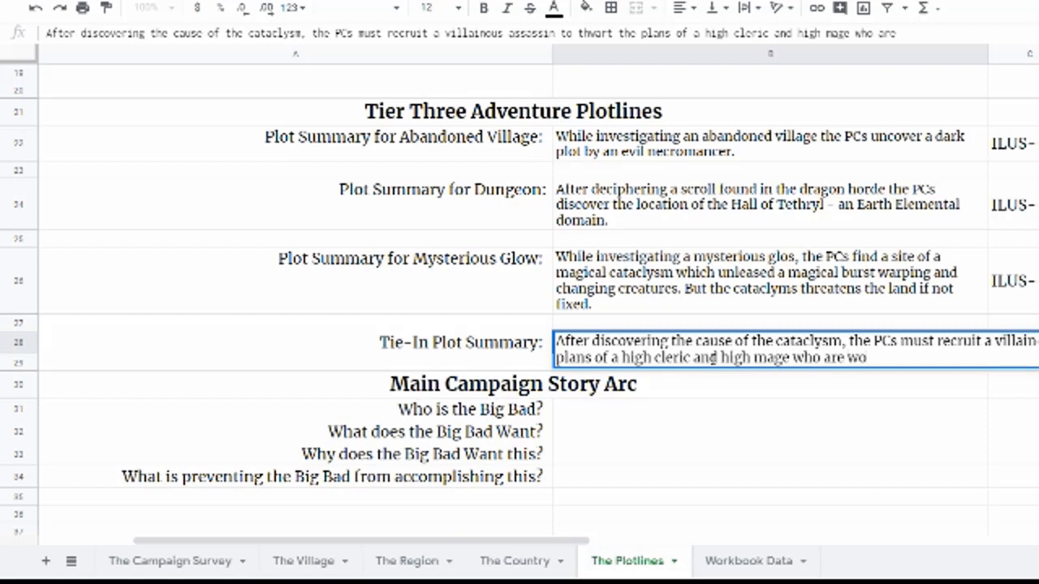
{"action": "type", "text": "rking with"}
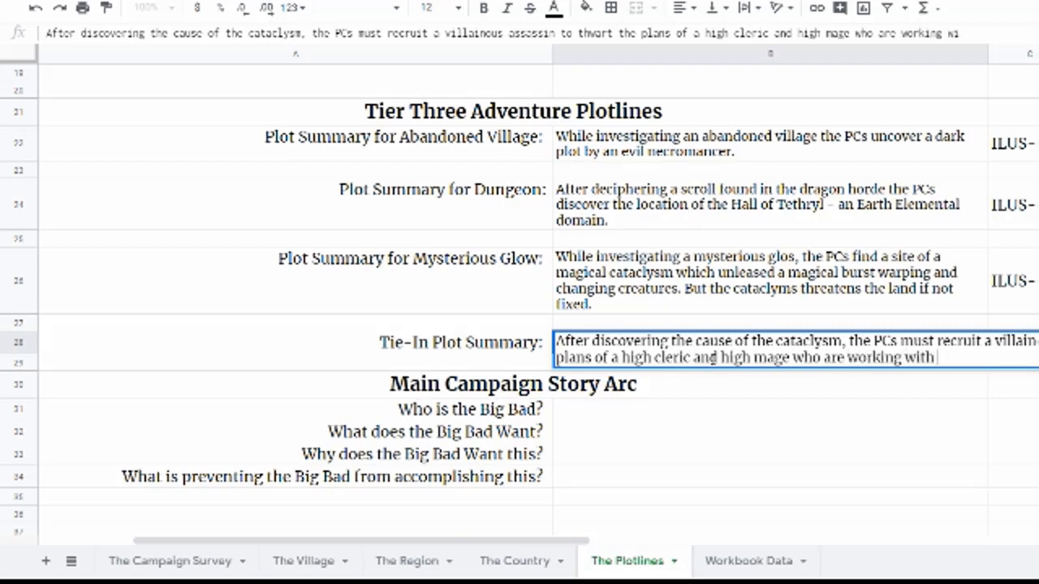
{"action": "type", "text": " an Agent of Xi"}
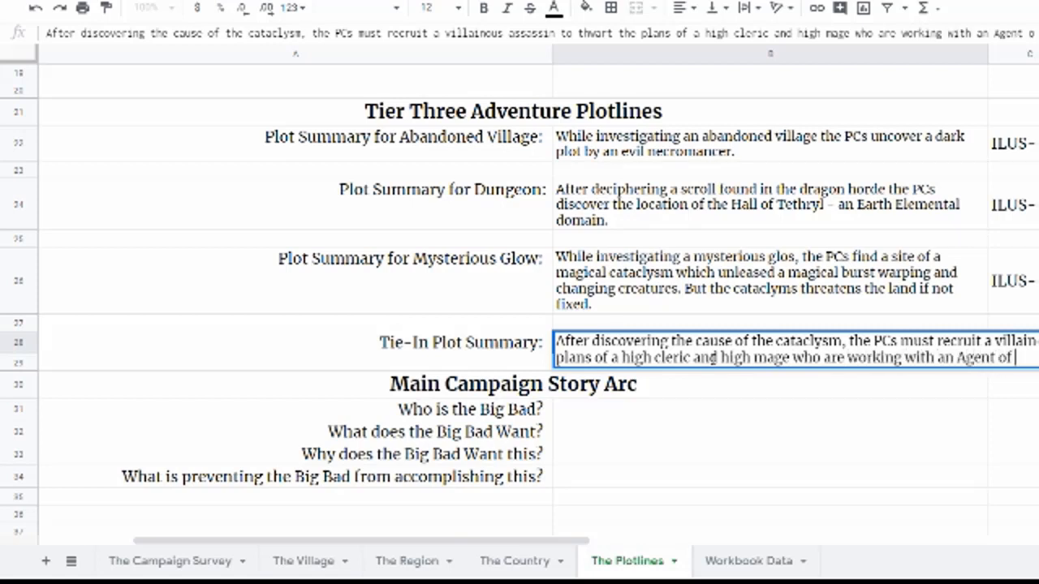
{"action": "key", "text": "BackSpace"}
{"action": "key", "text": "BackSpace"}
{"action": "key", "text": "BackSpace"}
{"action": "type", "text": "zix"}
{"action": "key", "text": "BackSpace"}
{"action": "key", "text": "BackSpace"}
{"action": "key", "text": "BackSpace"}
{"action": "type", "text": "Zixc"}
{"action": "key", "text": "Return"}
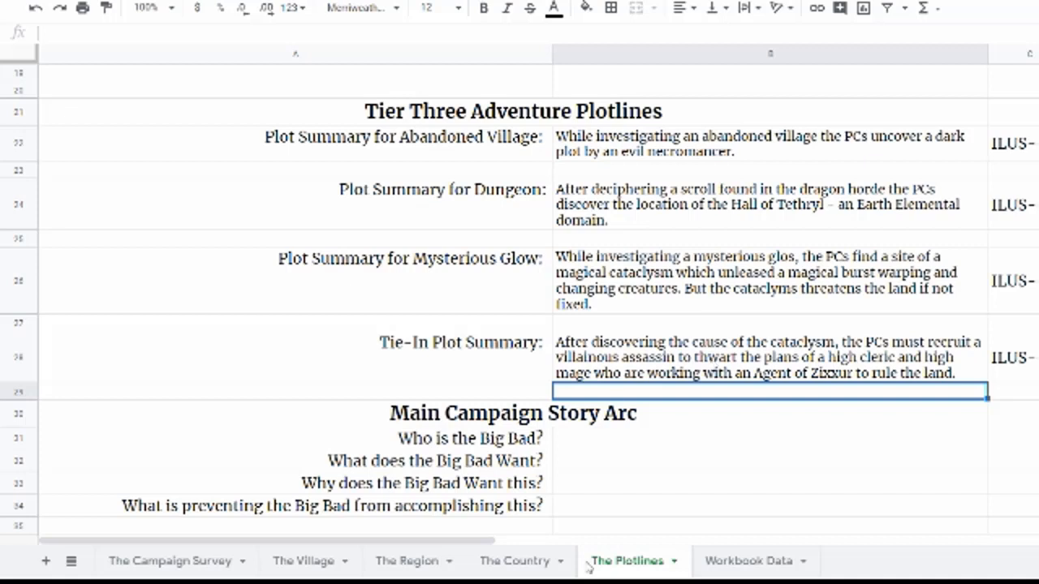
Step: Answer the Big Bad questions with "Count Cordry" as the Big Bad and "to rule the Greater Land" as his goal
{"action": "left_click", "coordinate": [615, 445]}
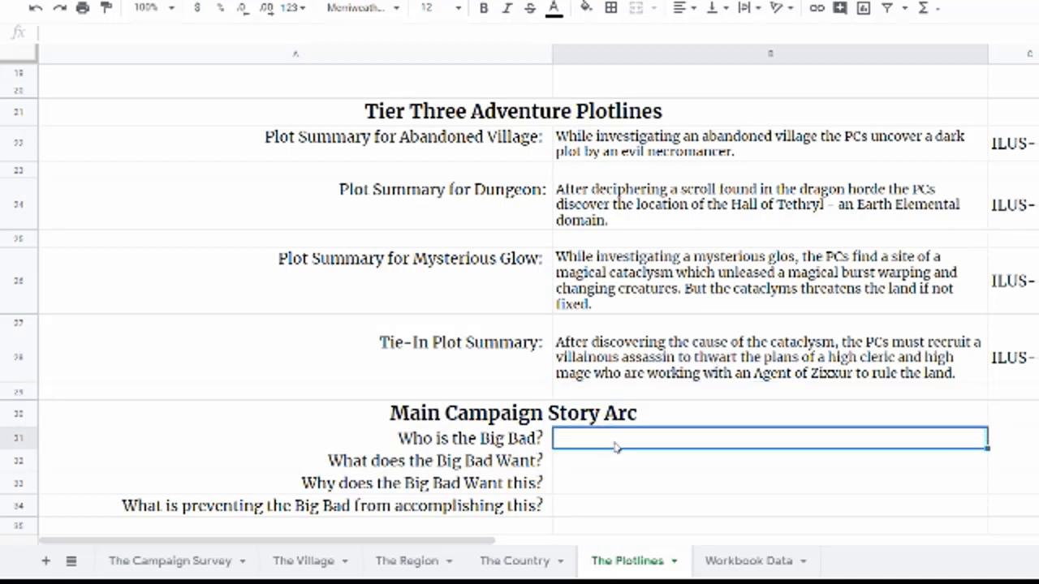
{"action": "type", "text": "Count"}
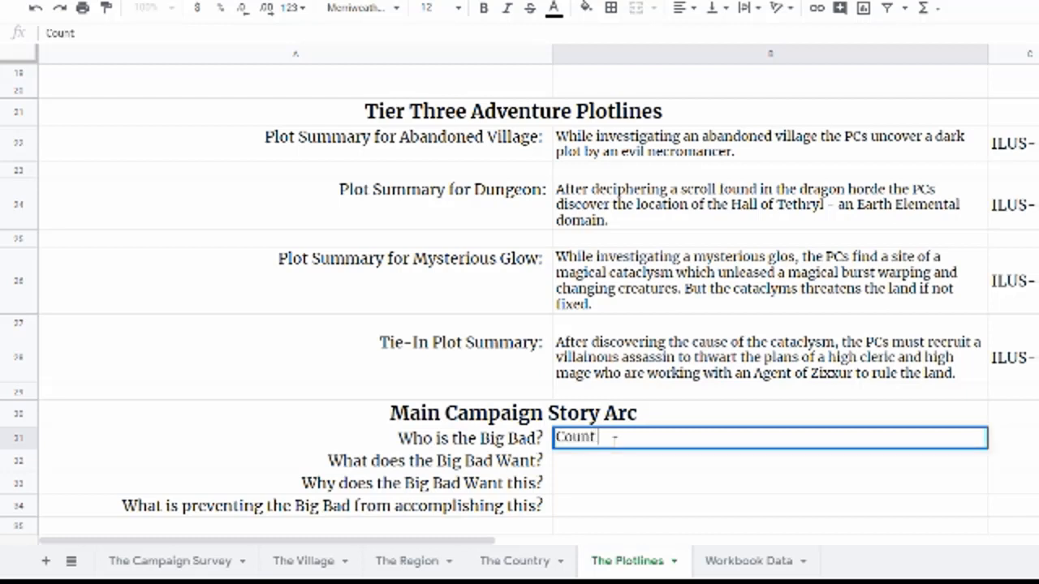
{"action": "type", "text": " Cordry"}
{"action": "key", "text": "Return"}
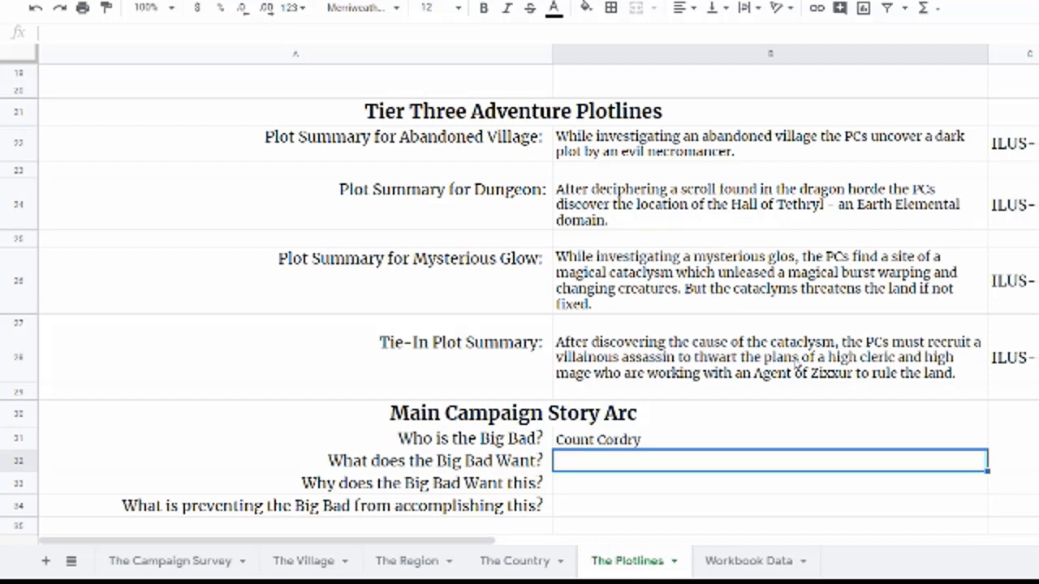
{"action": "type", "text": "To"}
{"action": "key", "text": "BackSpace"}
{"action": "key", "text": "BackSpace"}
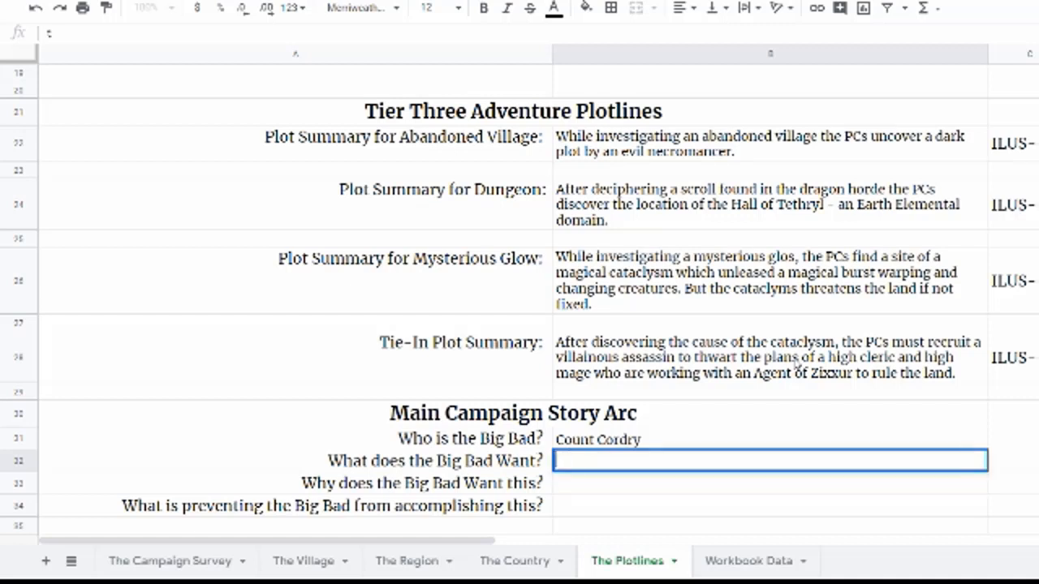
{"action": "type", "text": "to"}
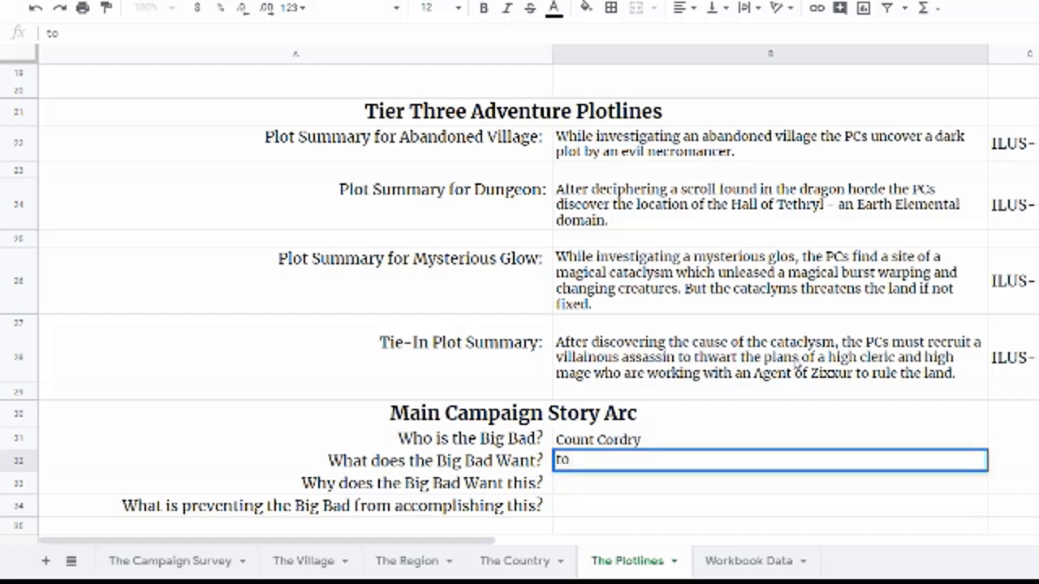
{"action": "type", "text": " rule the Greater Land"}
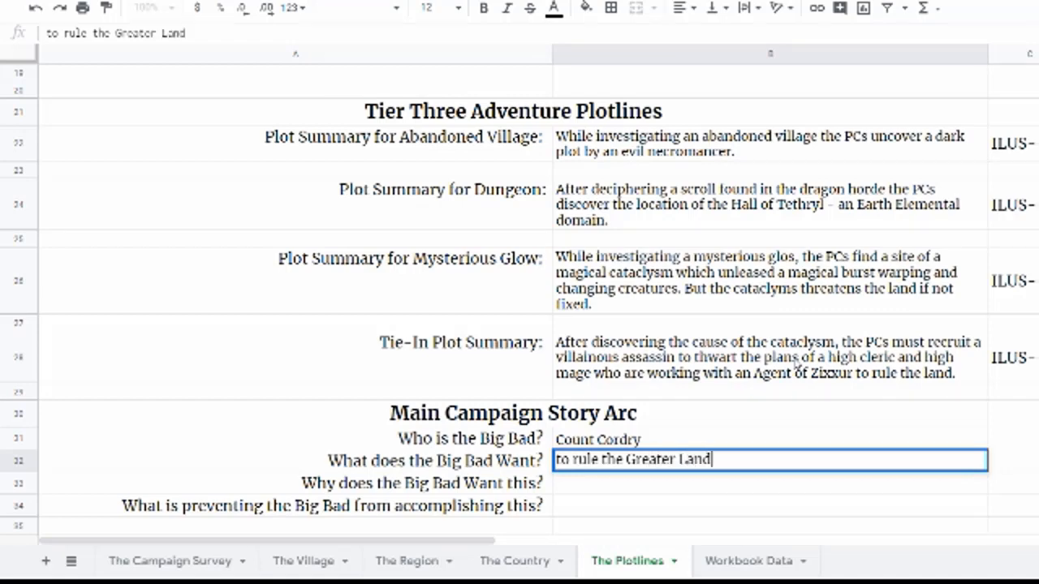
{"action": "key", "text": "Return"}
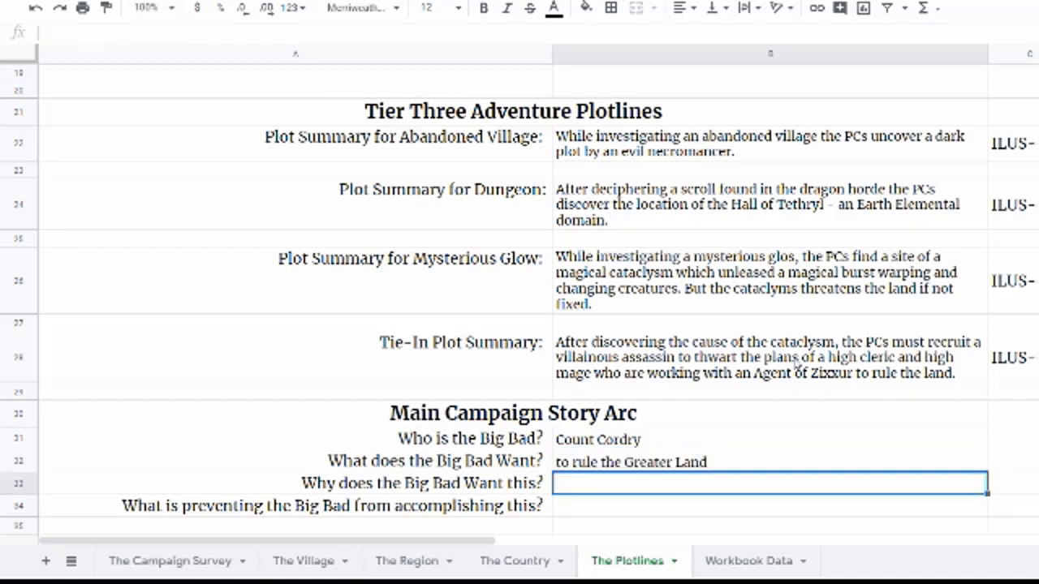
Step: Check the Greater Land details on the Campaign Survey sheet before returning to the plotlines sheet
{"action": "left_click", "coordinate": [162, 561]}
{"action": "scroll", "coordinate": [438, 398], "scroll_direction": "down", "scroll_amount": 10}
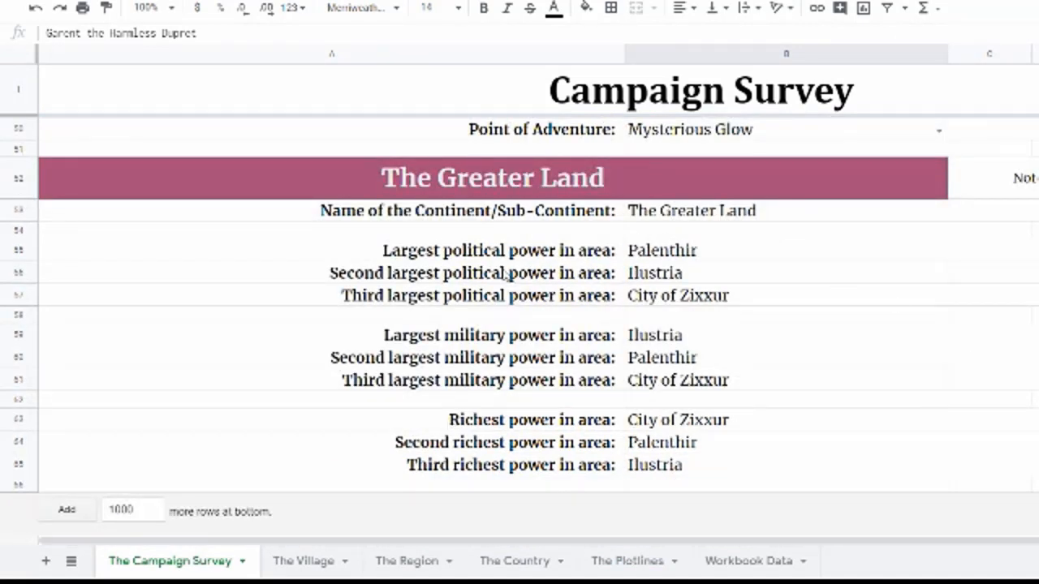
{"action": "left_click", "coordinate": [638, 562]}
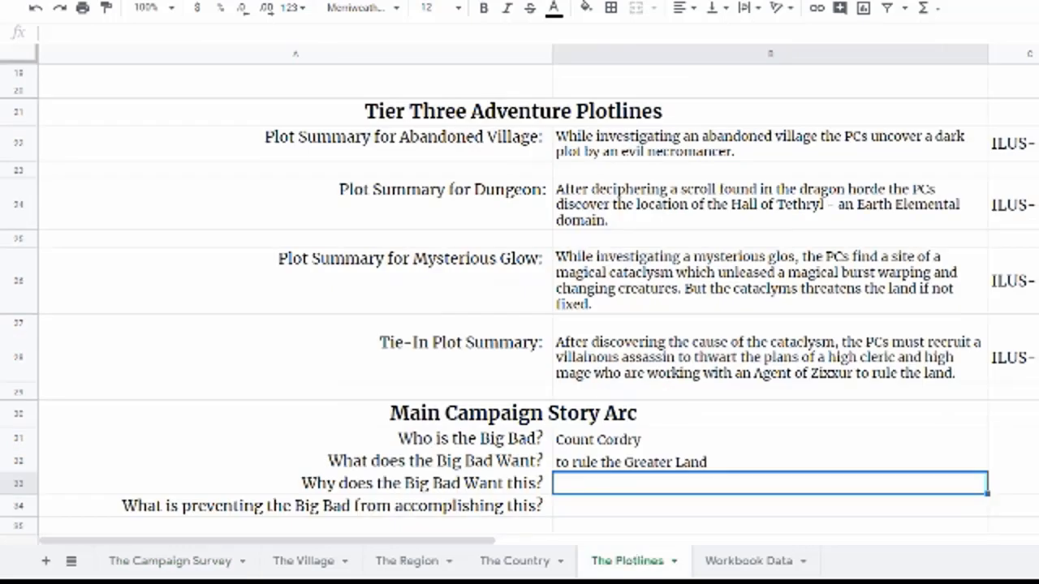
Step: Answer why the Big Bad wants this: Count Cordry was promised to wed Garant's sister, was denied, and sought revenge, kidnapping and killing her
{"action": "left_click", "coordinate": [403, 482]}
{"action": "left_click", "coordinate": [578, 488]}
{"action": "type", "text": "Count Cordry was promoise"}
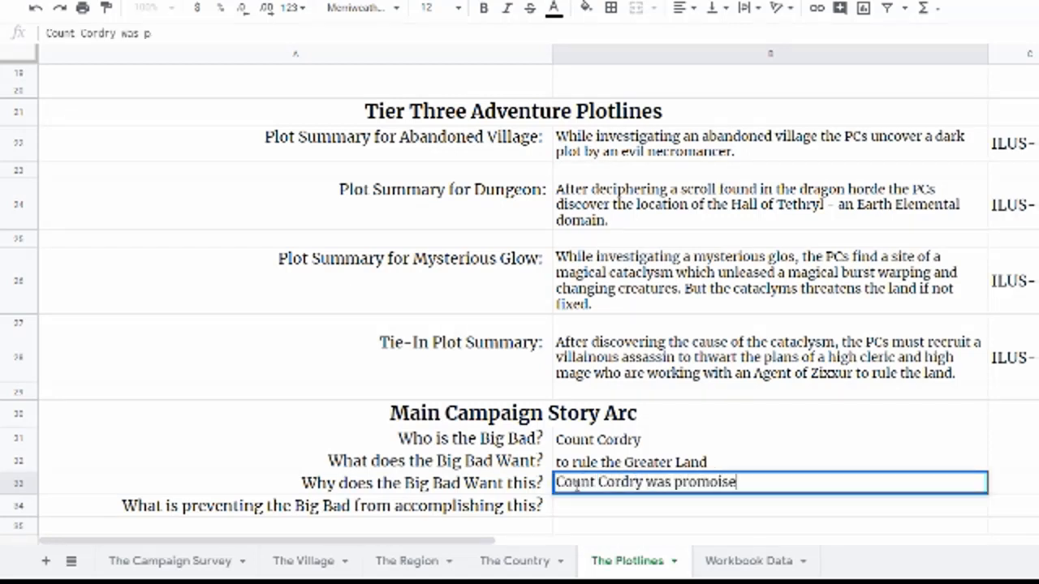
{"action": "key", "text": "BackSpace"}
{"action": "key", "text": "BackSpace"}
{"action": "key", "text": "BackSpace"}
{"action": "key", "text": "BackSpace"}
{"action": "type", "text": "ised to wed the"}
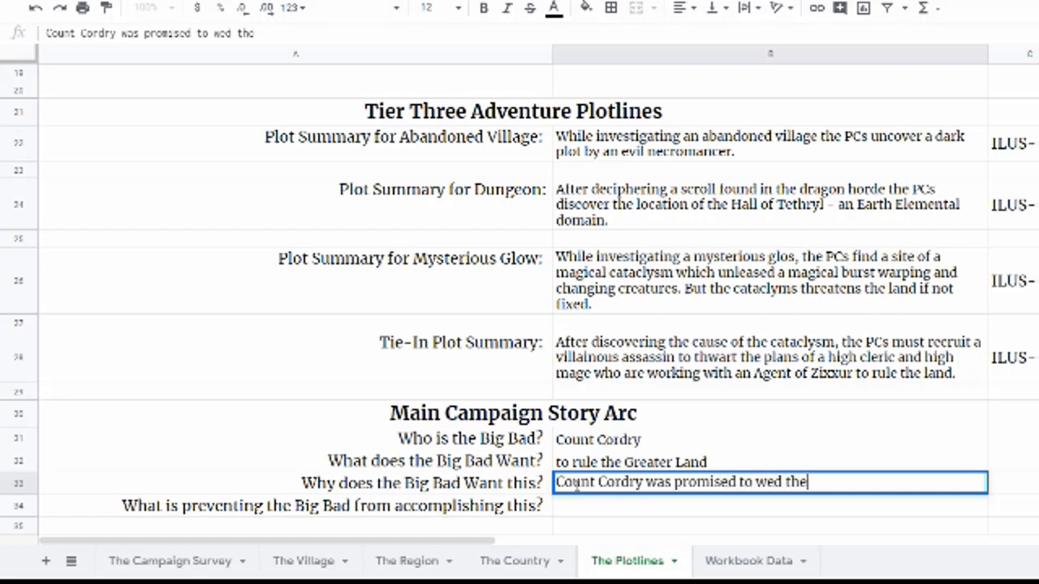
{"action": "key", "text": "BackSpace"}
{"action": "key", "text": "BackSpace"}
{"action": "key", "text": "BackSpace"}
{"action": "type", "text": "Garant's sister"}
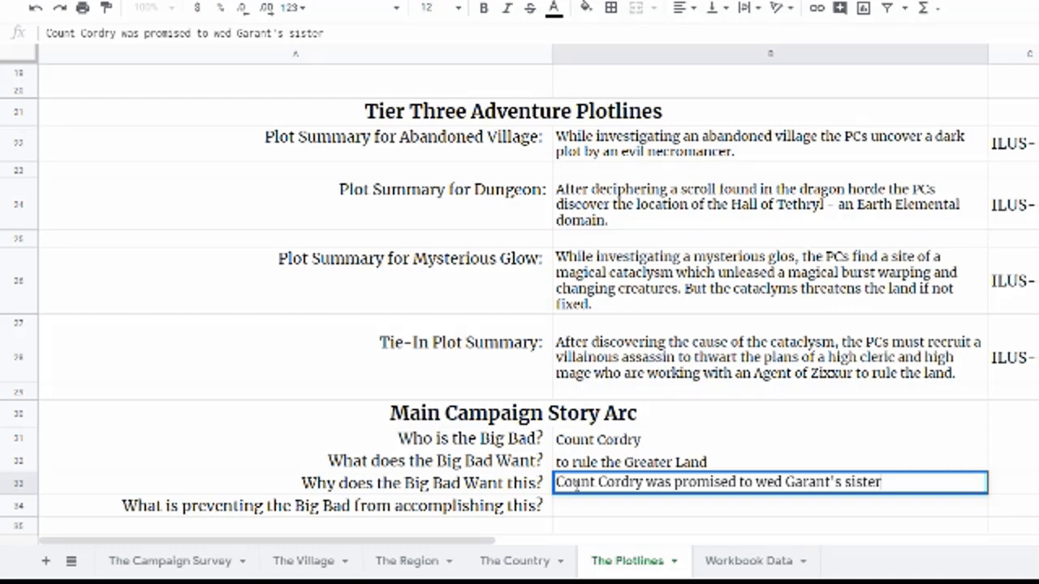
{"action": "type", "text": "- but t"}
{"action": "type", "text": "he sister fou"}
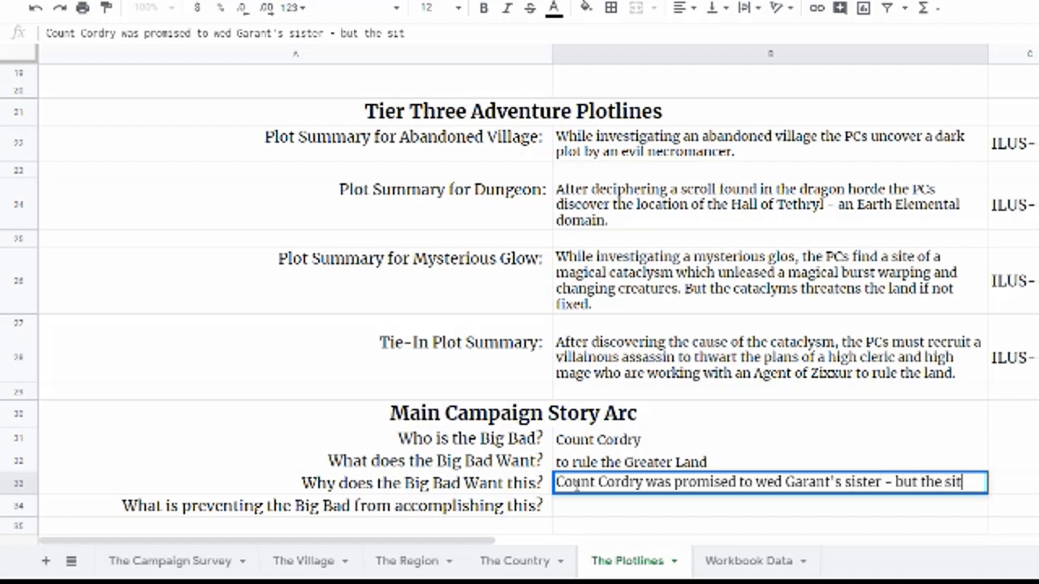
{"action": "type", "text": "nd o"}
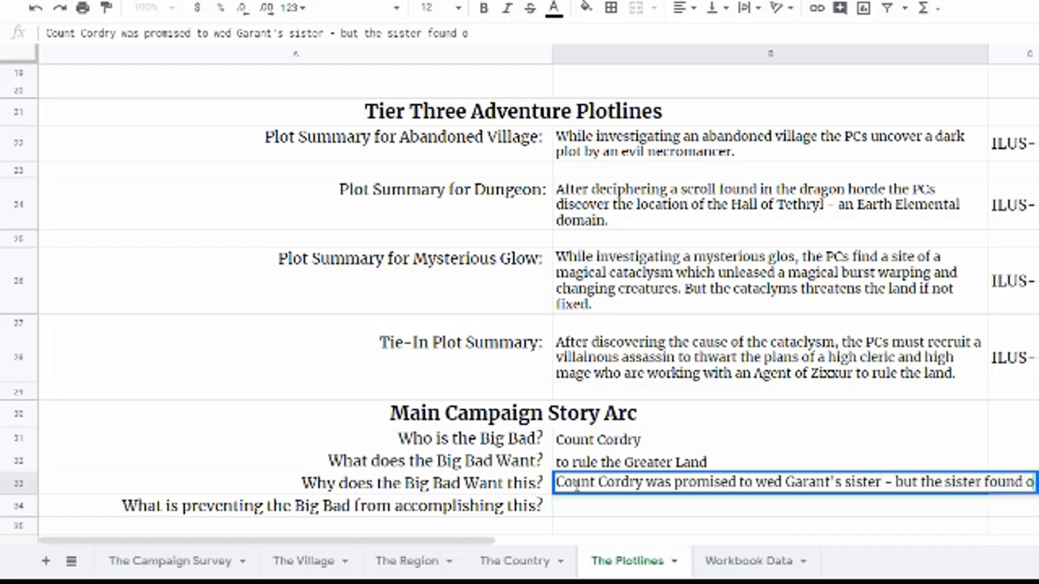
{"action": "type", "text": "ut Count Cordry was not a good person,"}
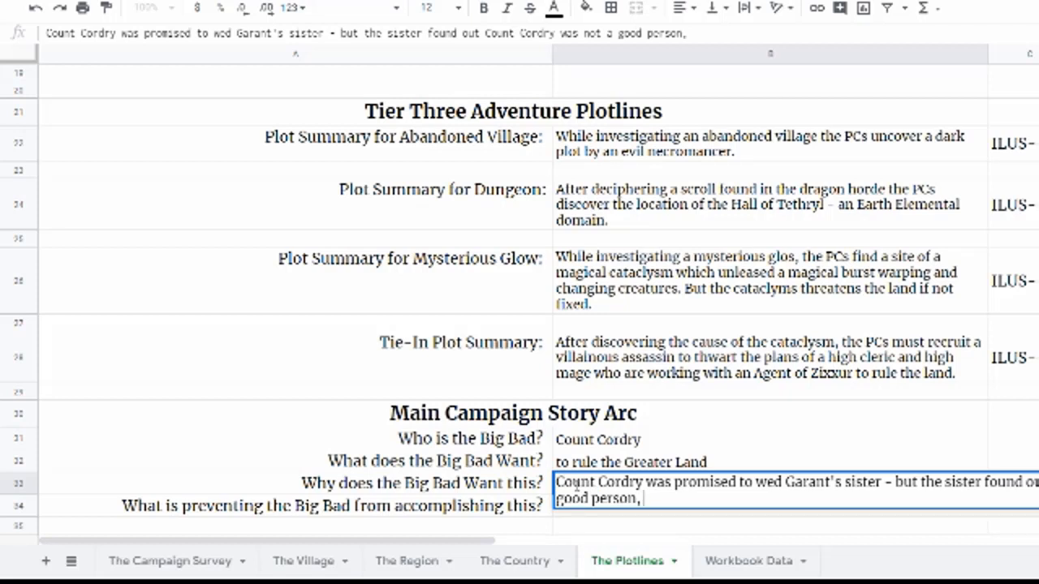
{"action": "key", "text": "BackSpace"}
{"action": "type", "text": "and denied the weed"}
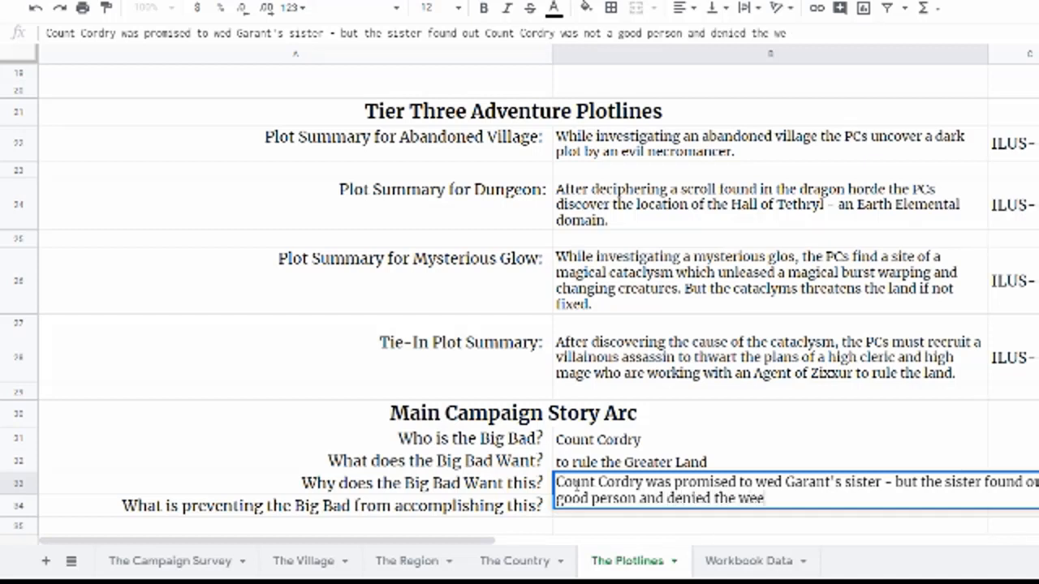
{"action": "key", "text": "BackSpace"}
{"action": "key", "text": "BackSpace"}
{"action": "type", "text": "dding."}
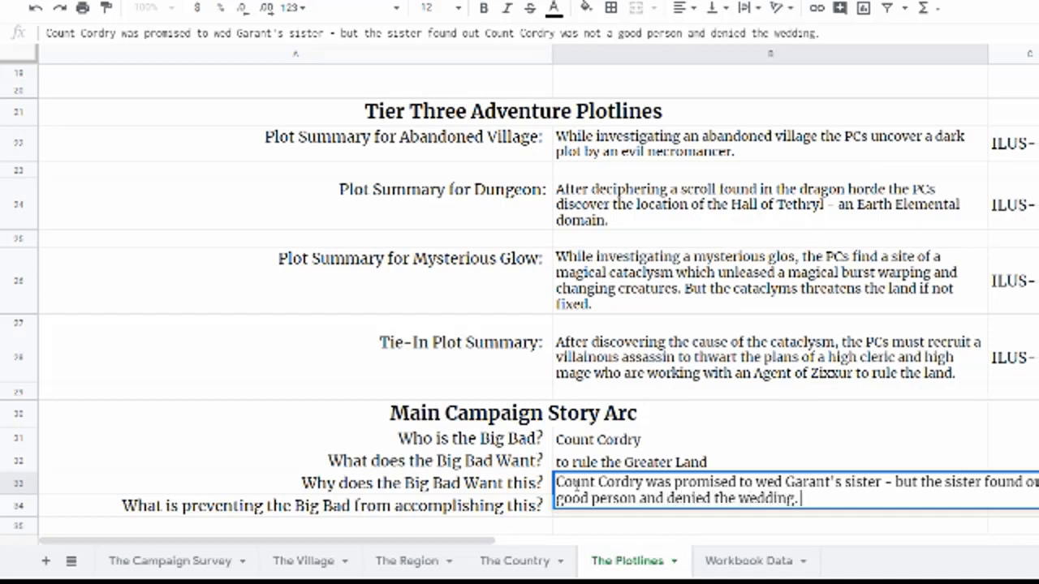
{"action": "type", "text": " Count Cor"}
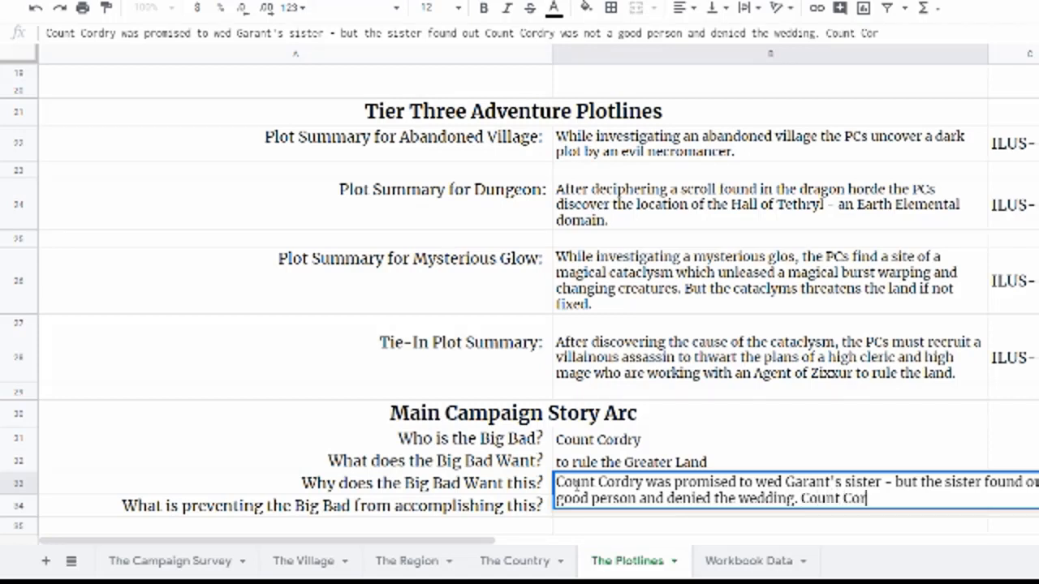
{"action": "type", "text": "dry sought revenge, "}
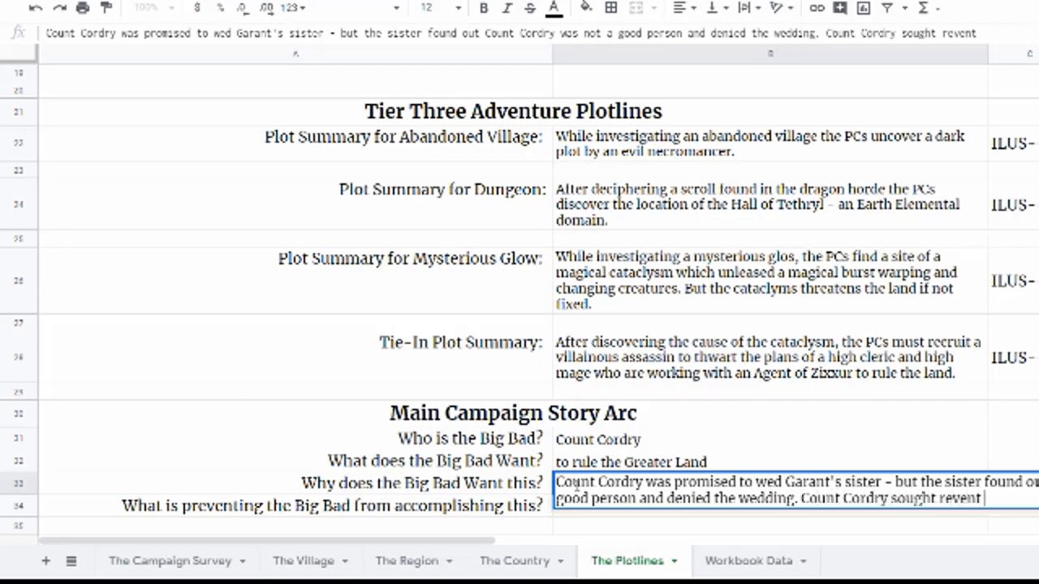
{"action": "type", "text": "kidnapp"}
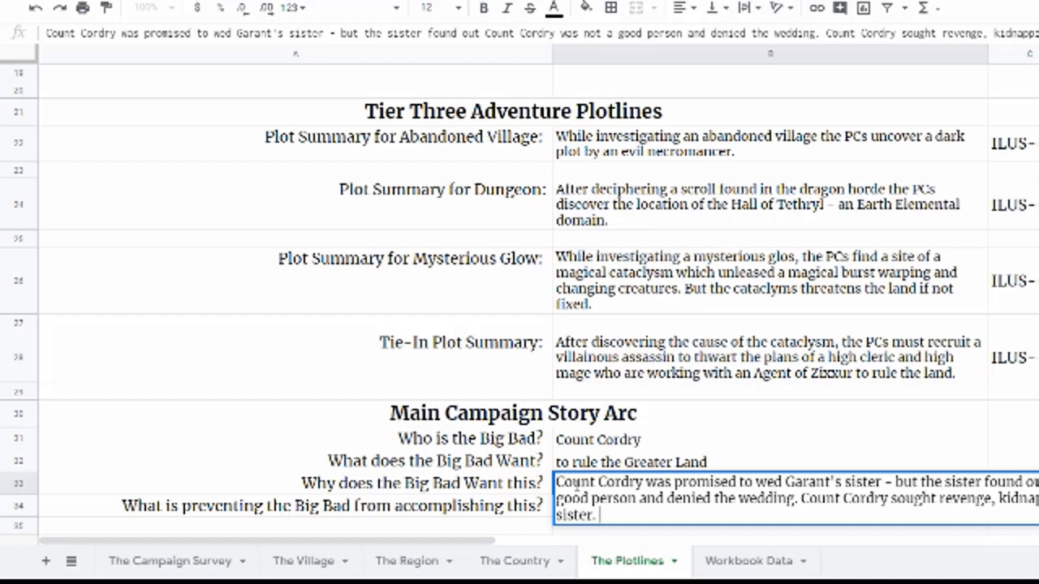
{"action": "key", "text": "Return"}
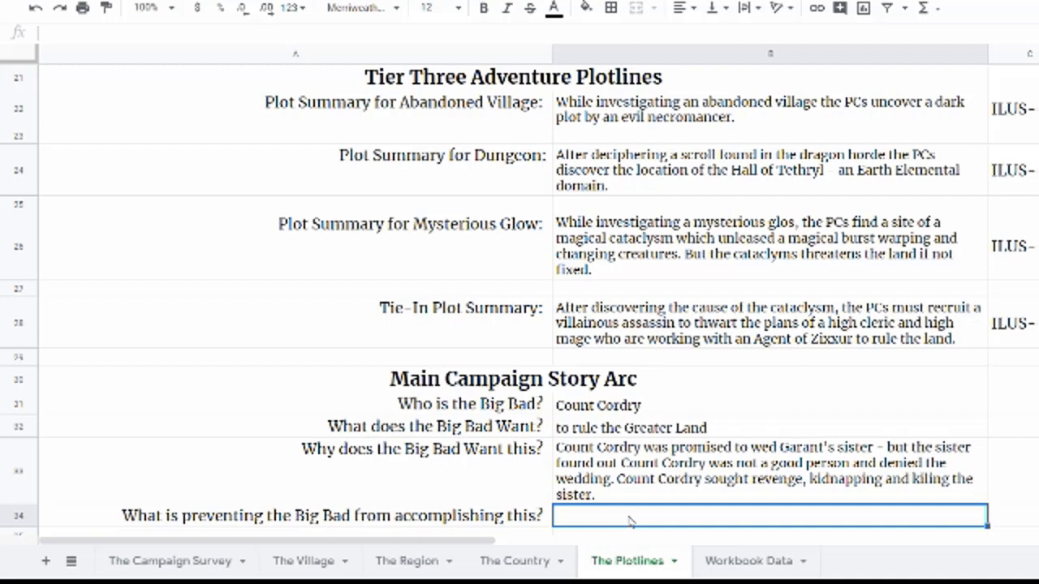
Step: Answer what prevents the Big Bad: "Coordinate resources, needs help of the High Cleric and High Mage. This little cabal is behind the famine."
{"action": "type", "text": "Coo"}
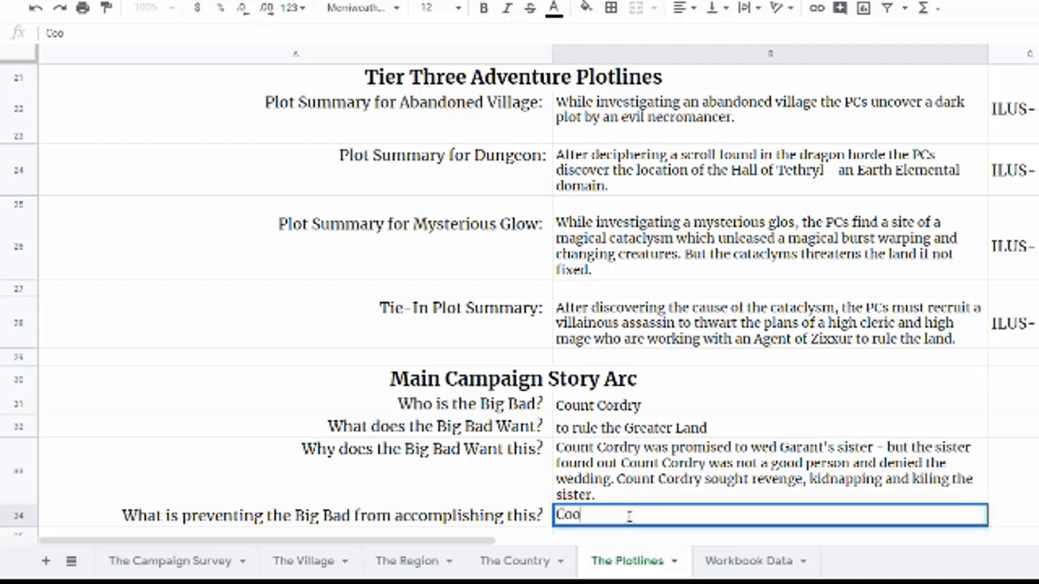
{"action": "type", "text": "rdinate resources,"}
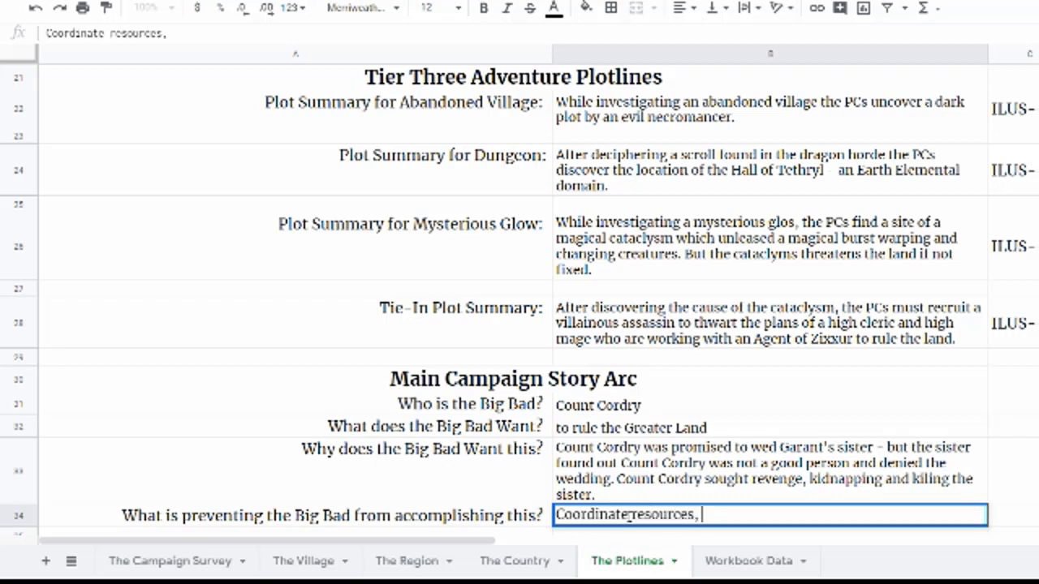
{"action": "type", "text": " needs he"}
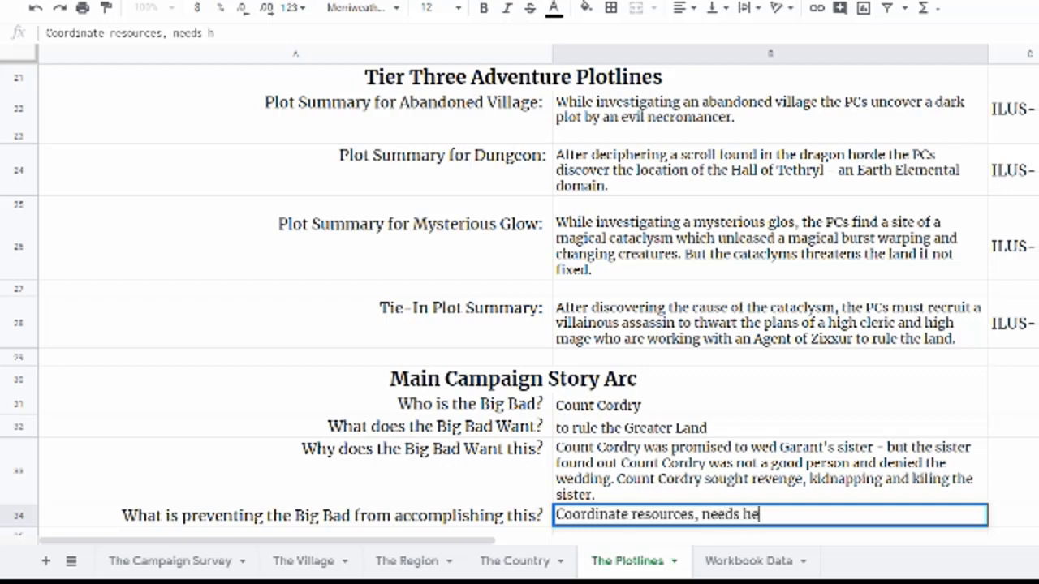
{"action": "type", "text": "lp of the High Cler"}
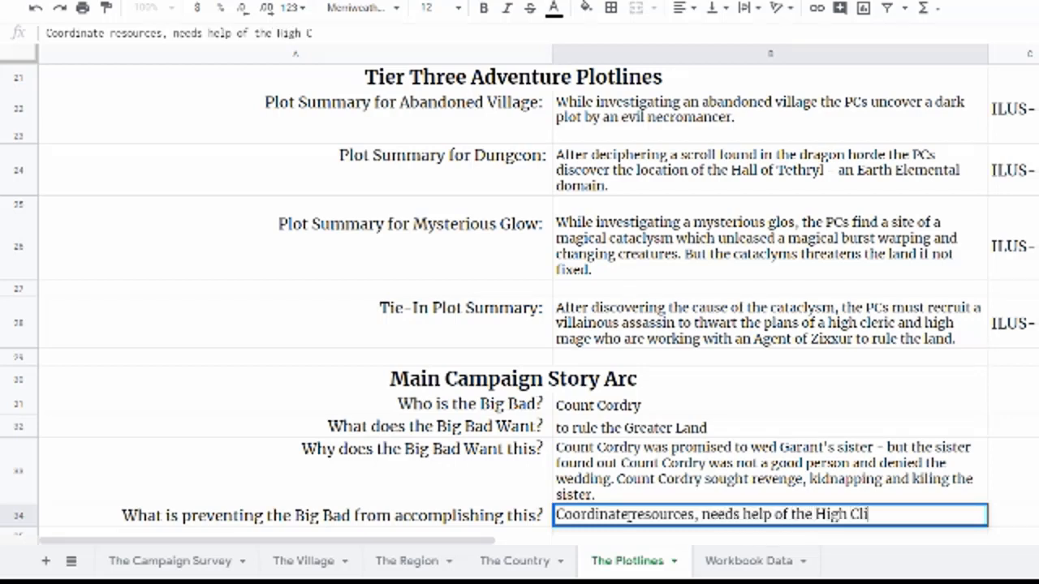
{"action": "key", "text": "BackSpace"}
{"action": "key", "text": "BackSpace"}
{"action": "type", "text": "eric and High m"}
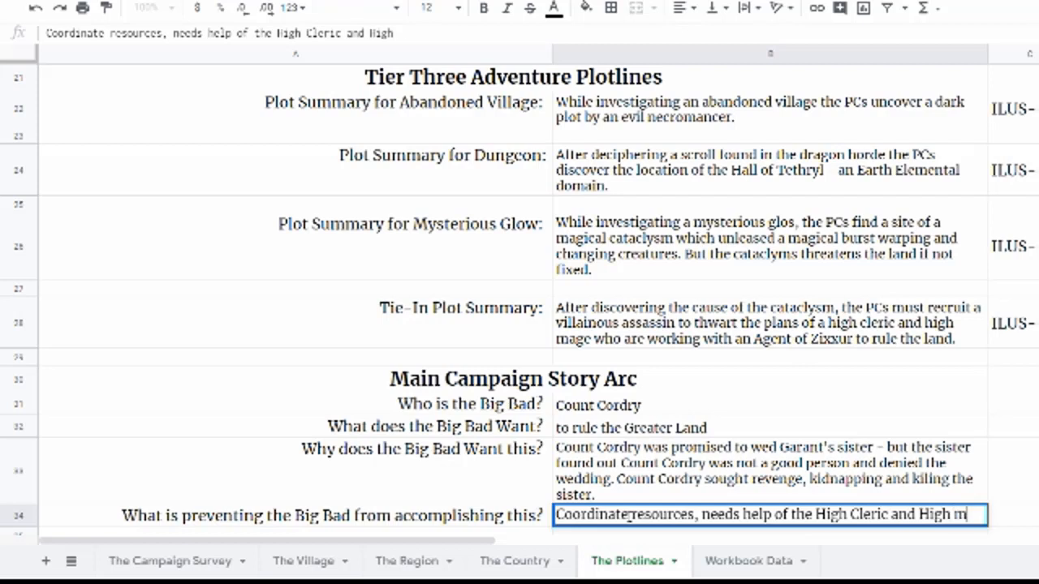
{"action": "key", "text": "BackSpace"}
{"action": "type", "text": "Mage."}
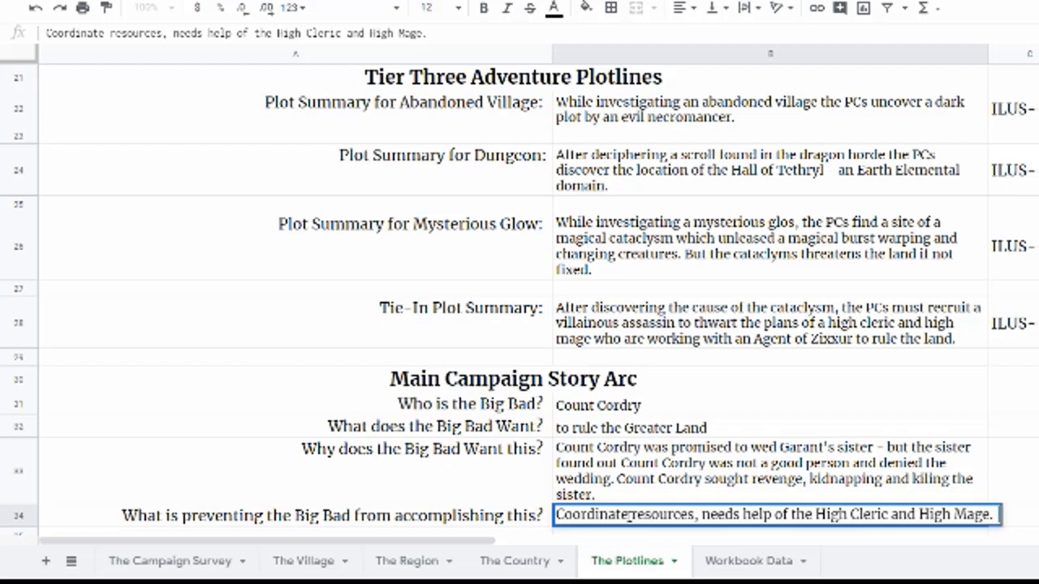
{"action": "type", "text": "They"}
{"action": "key", "text": "BackSpace"}
{"action": "key", "text": "BackSpace"}
{"action": "key", "text": "BackSpace"}
{"action": "key", "text": "BackSpace"}
{"action": "type", "text": "this"}
{"action": "key", "text": "BackSpace"}
{"action": "key", "text": "BackSpace"}
{"action": "key", "text": "BackSpace"}
{"action": "key", "text": "BackSpace"}
{"action": "type", "text": "This little is"}
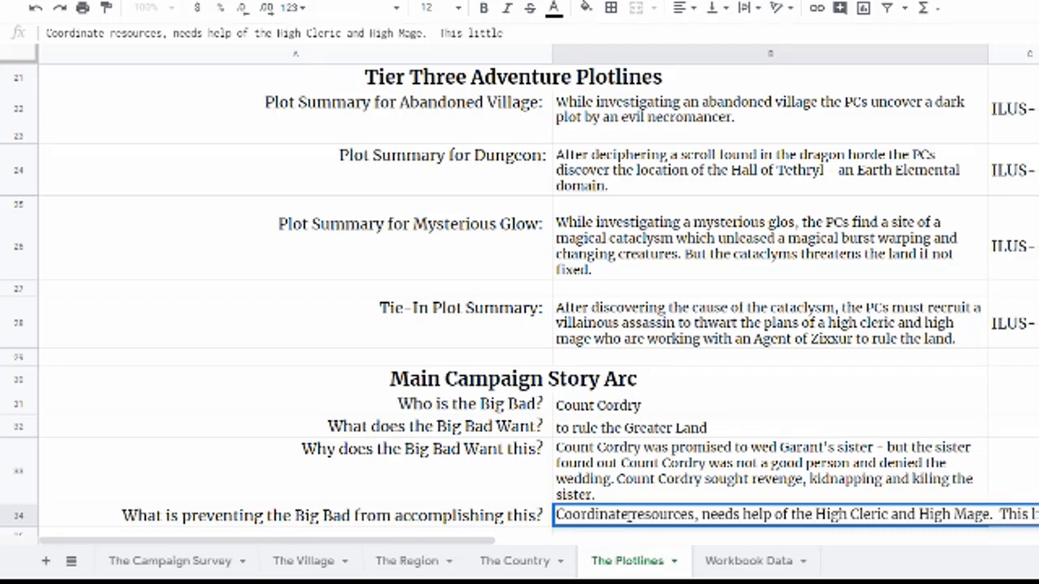
{"action": "key", "text": "BackSpace"}
{"action": "key", "text": "BackSpace"}
{"action": "type", "text": "cabal is behind the famine."}
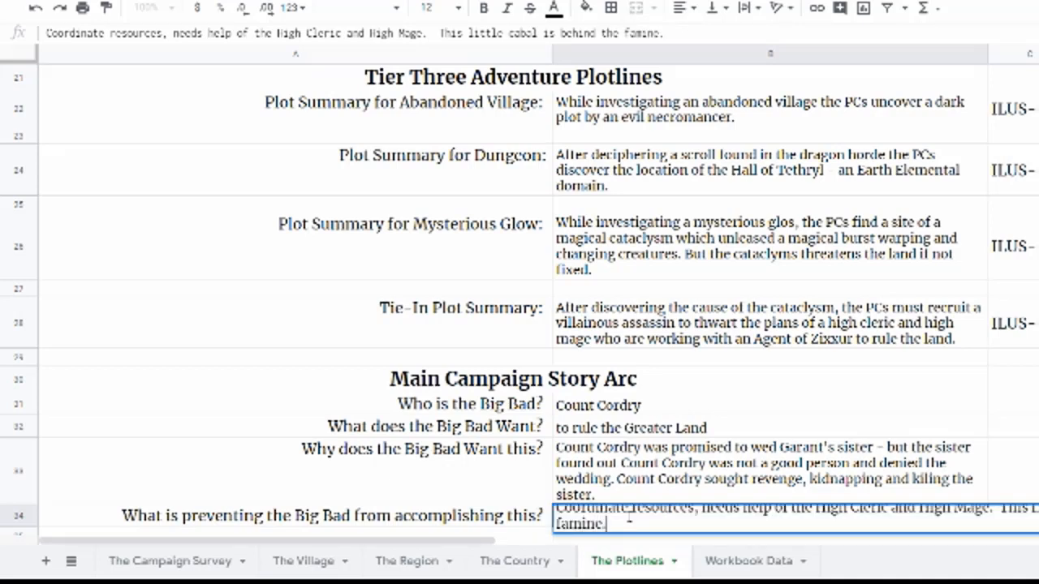
{"action": "key", "text": "Return"}
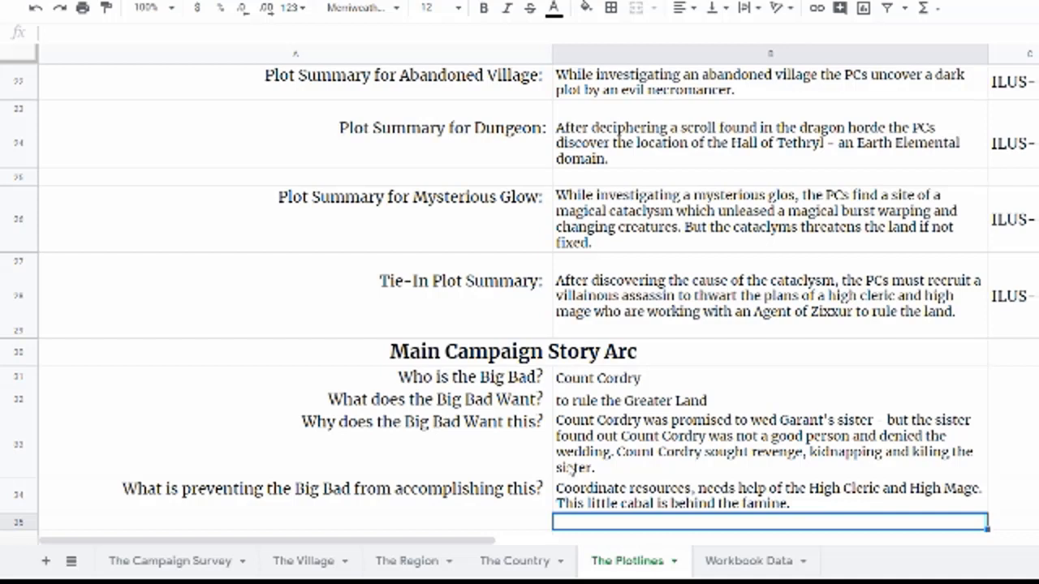
Step: Review the plot summary label formulas for each tier and the Mysterious Glow summary on the plotlines sheet
{"action": "scroll", "coordinate": [560, 418], "scroll_direction": "up", "scroll_amount": 6}
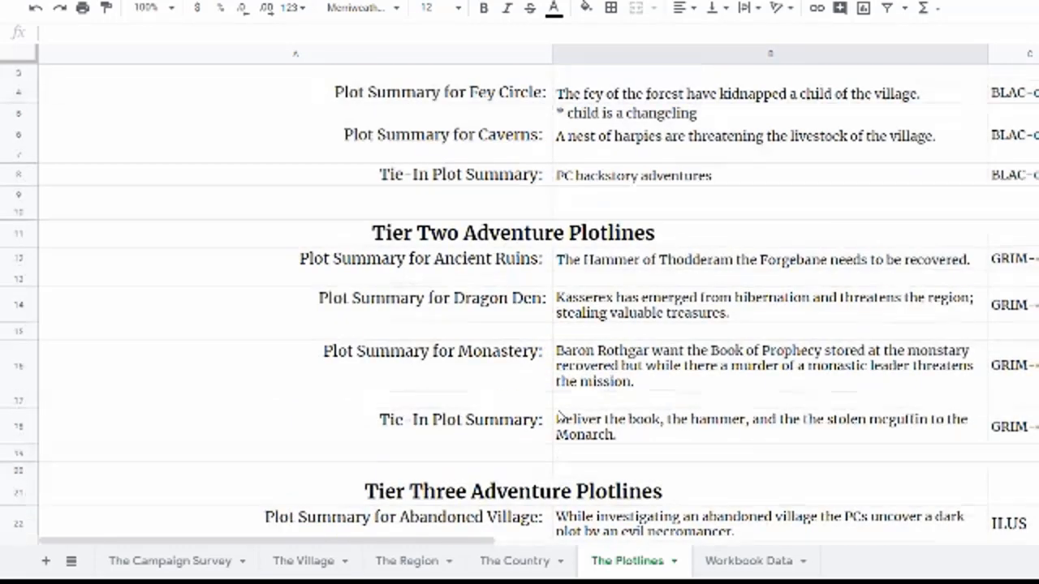
{"action": "scroll", "coordinate": [560, 417], "scroll_direction": "up", "scroll_amount": 2}
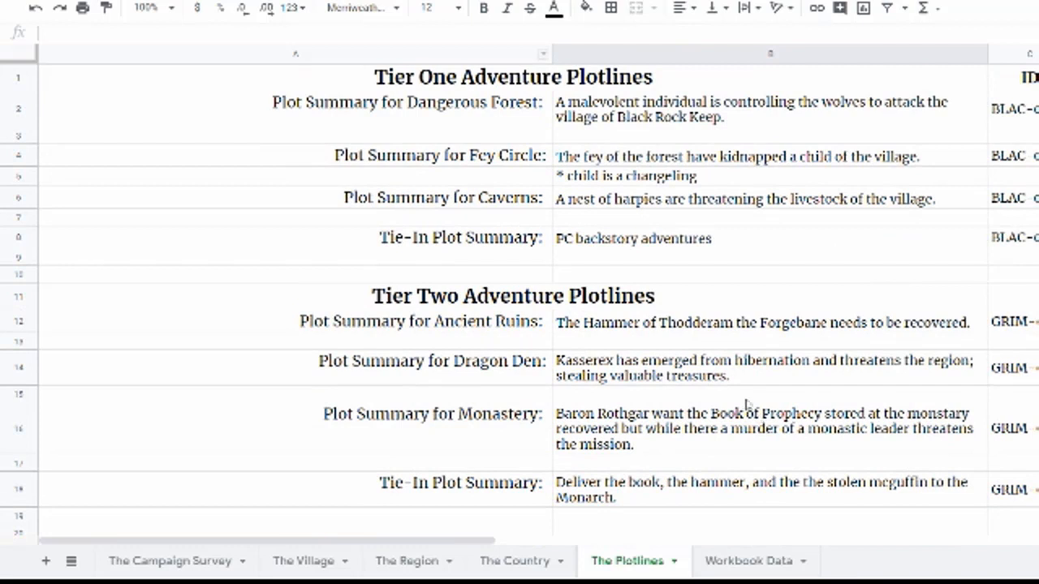
{"action": "left_click", "coordinate": [337, 155]}
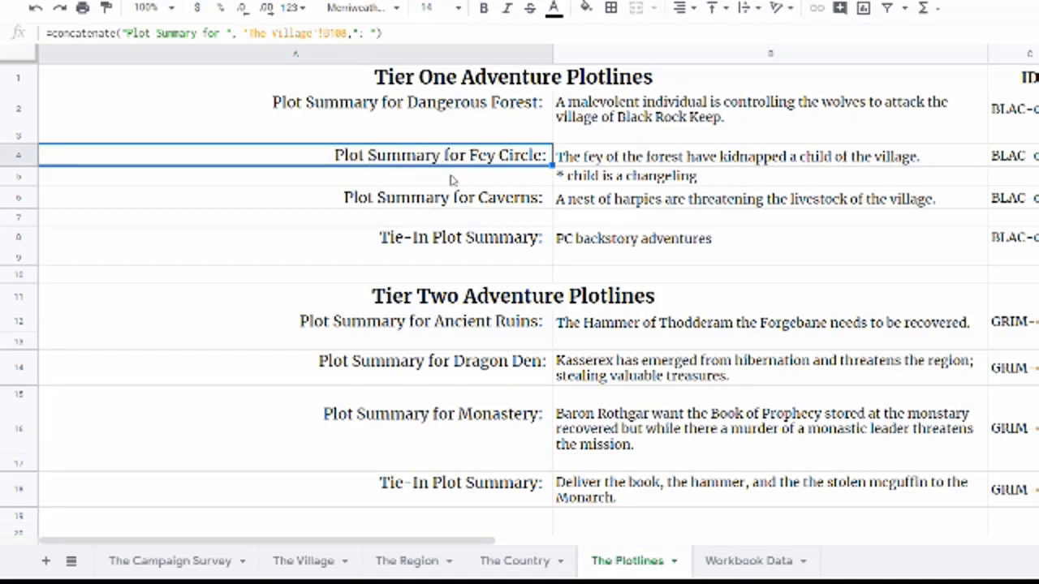
{"action": "scroll", "coordinate": [373, 207], "scroll_direction": "down", "scroll_amount": 1}
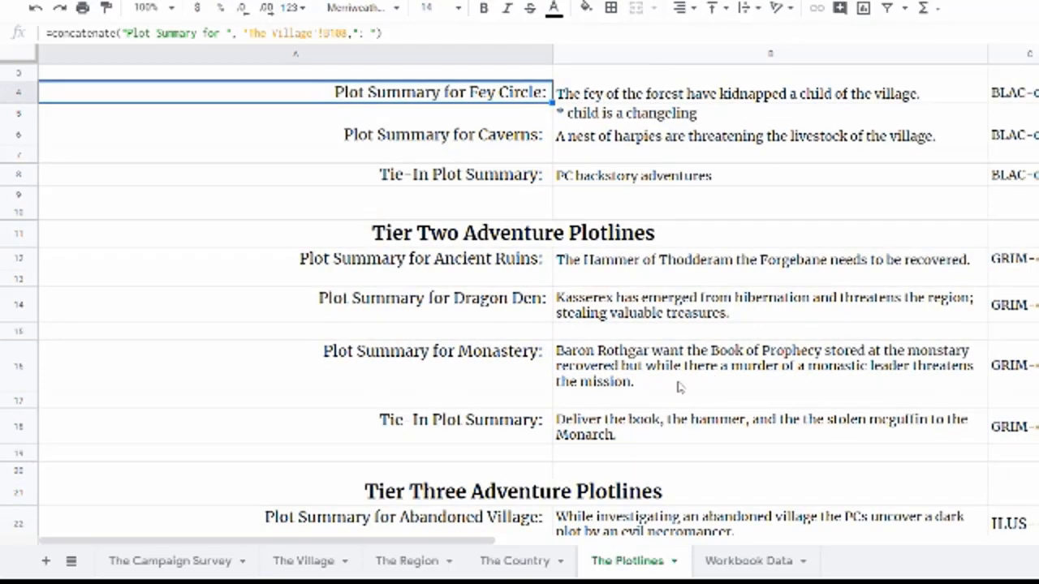
{"action": "left_click", "coordinate": [501, 319]}
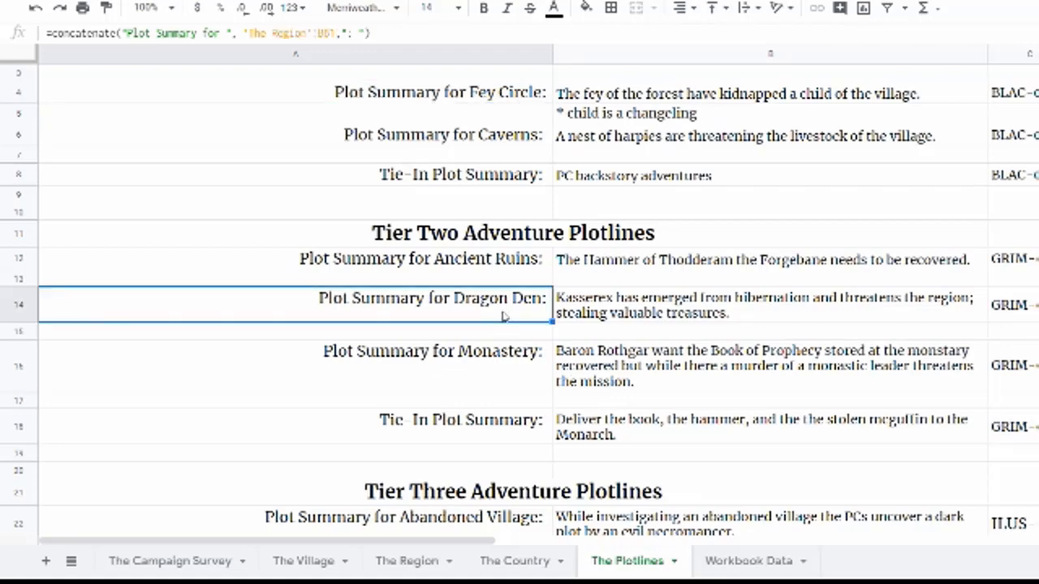
{"action": "scroll", "coordinate": [503, 316], "scroll_direction": "down", "scroll_amount": 3}
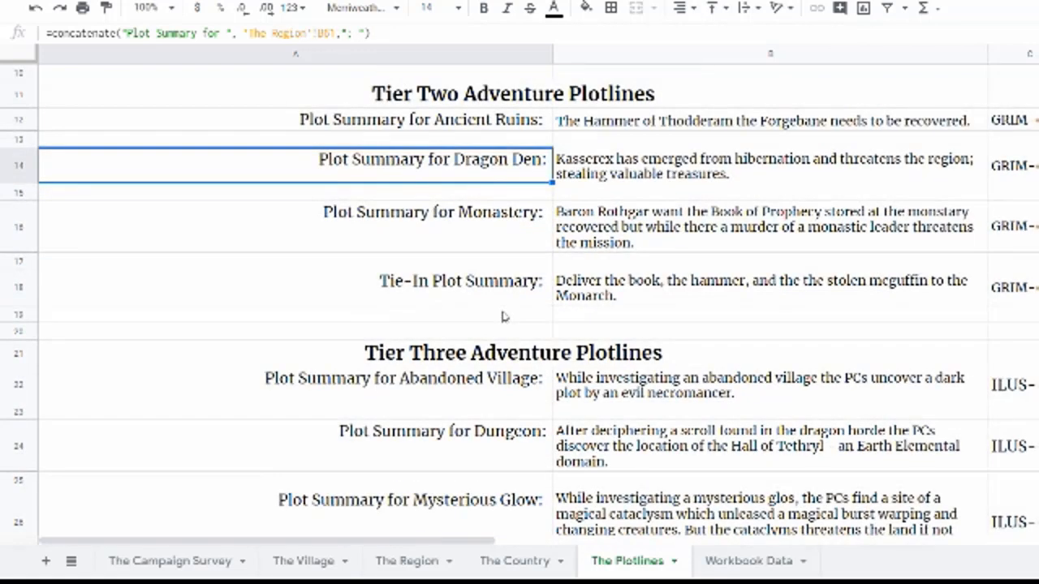
{"action": "scroll", "coordinate": [197, 406], "scroll_direction": "down", "scroll_amount": 1}
{"action": "left_click", "coordinate": [198, 398]}
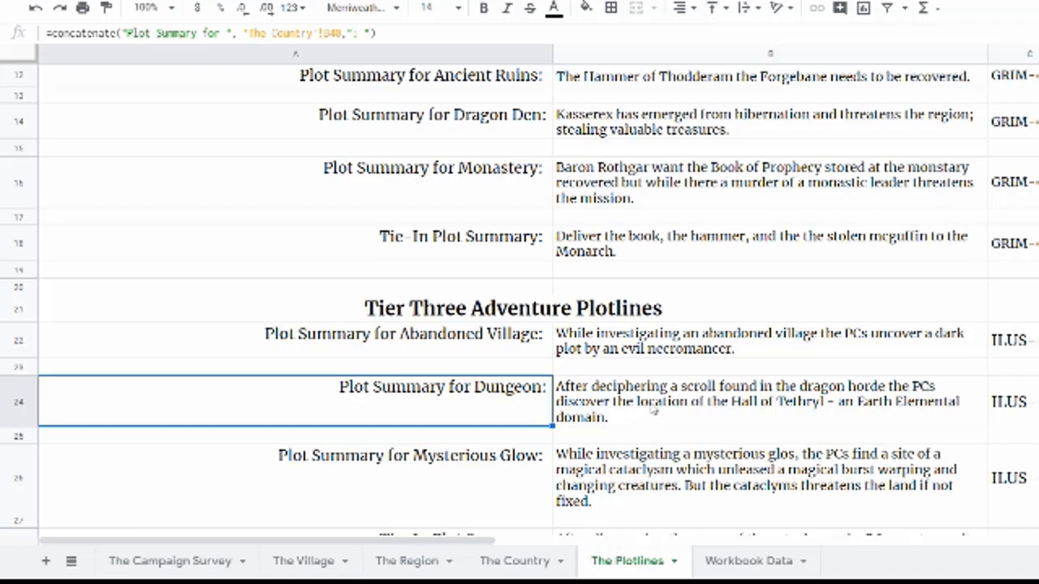
{"action": "scroll", "coordinate": [550, 438], "scroll_direction": "down", "scroll_amount": 1}
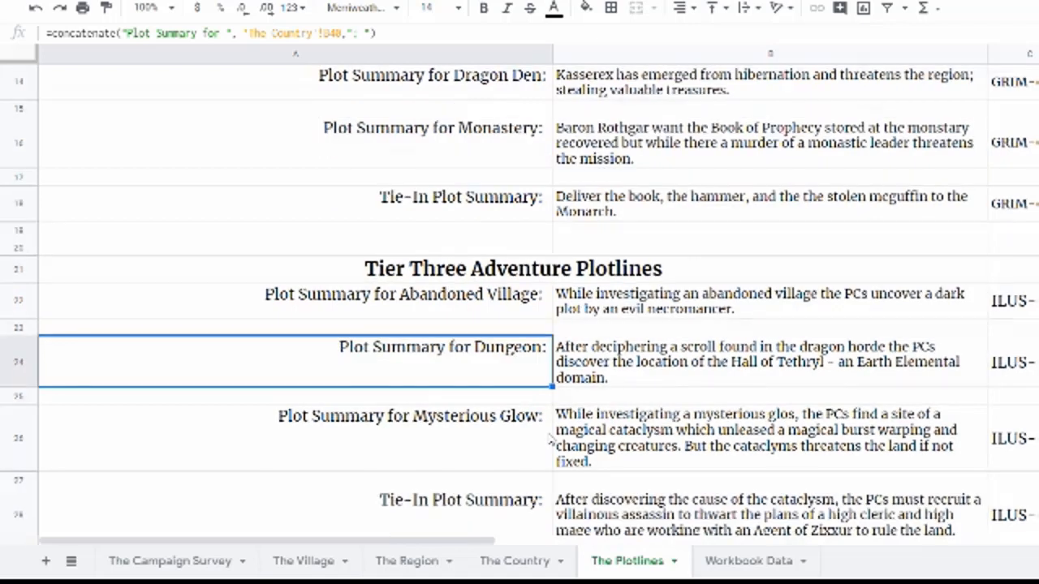
{"action": "left_click", "coordinate": [516, 455]}
{"action": "left_click", "coordinate": [638, 457]}
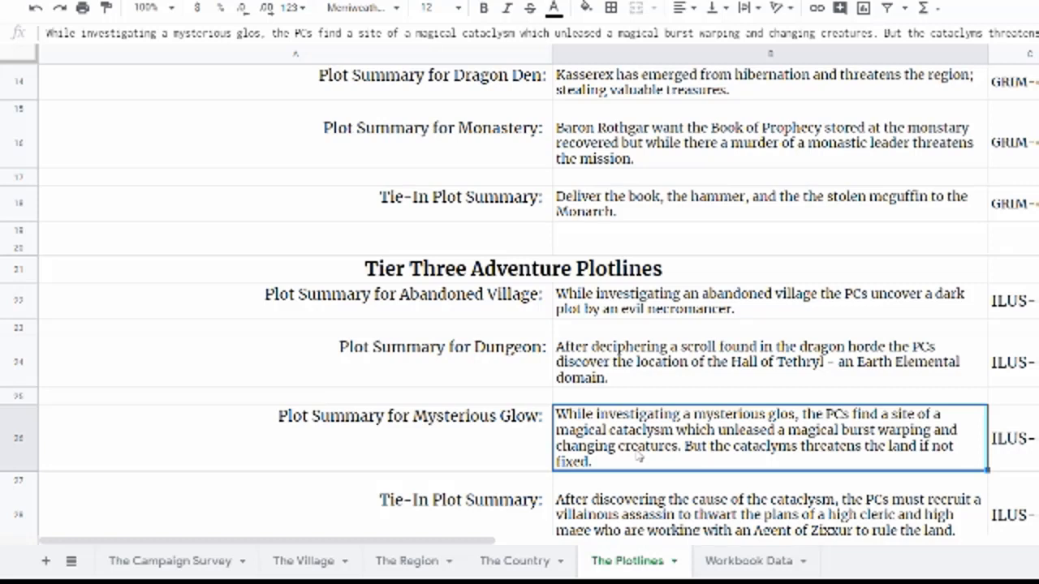
{"action": "scroll", "coordinate": [639, 457], "scroll_direction": "down", "scroll_amount": 2}
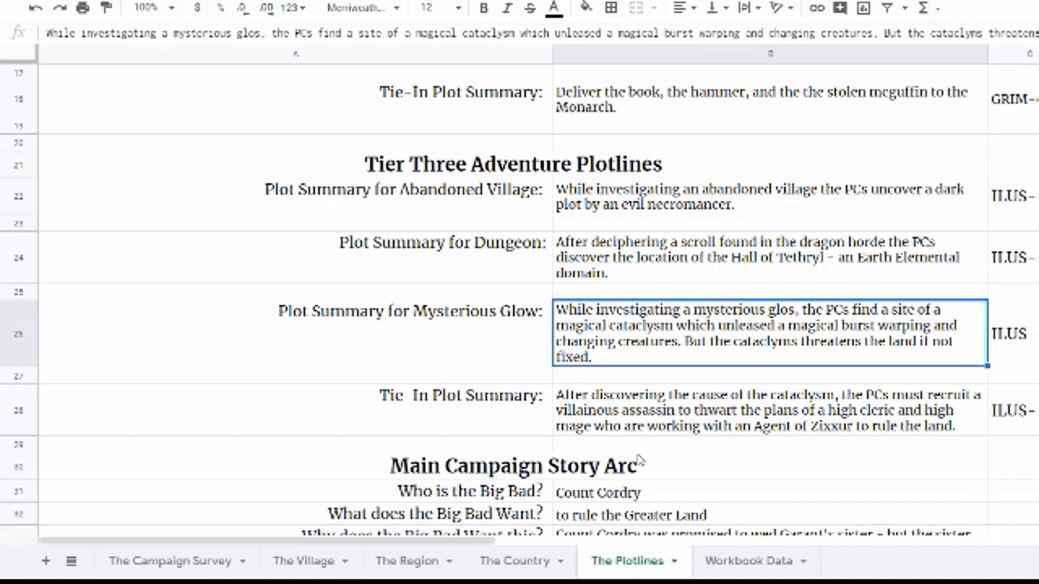
{"action": "scroll", "coordinate": [639, 460], "scroll_direction": "down", "scroll_amount": 2}
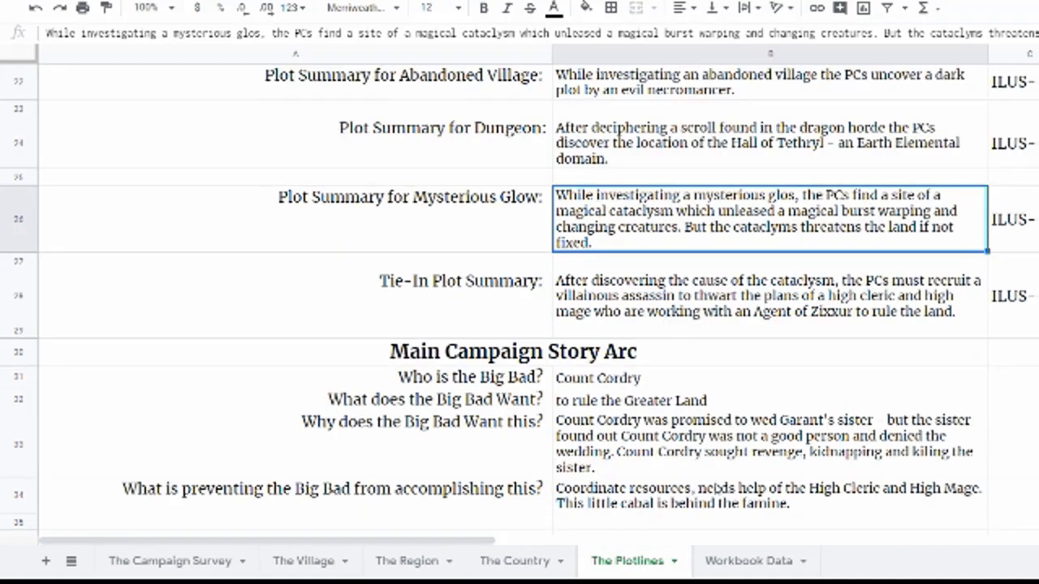